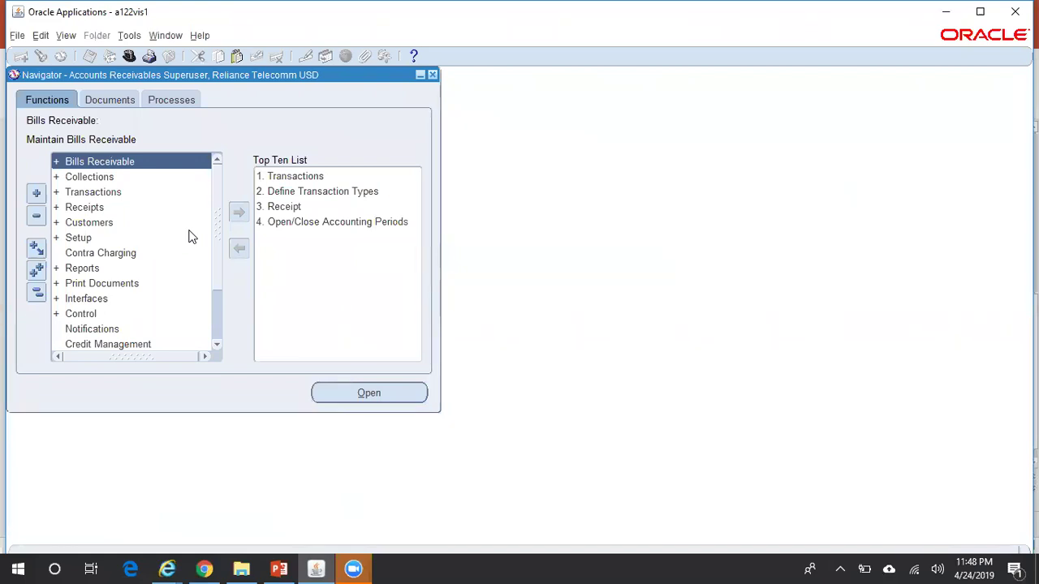
Expand the Transactions group in the Receivables navigator and open the Transactions form.
double_click(123, 192)
double_click(130, 207)
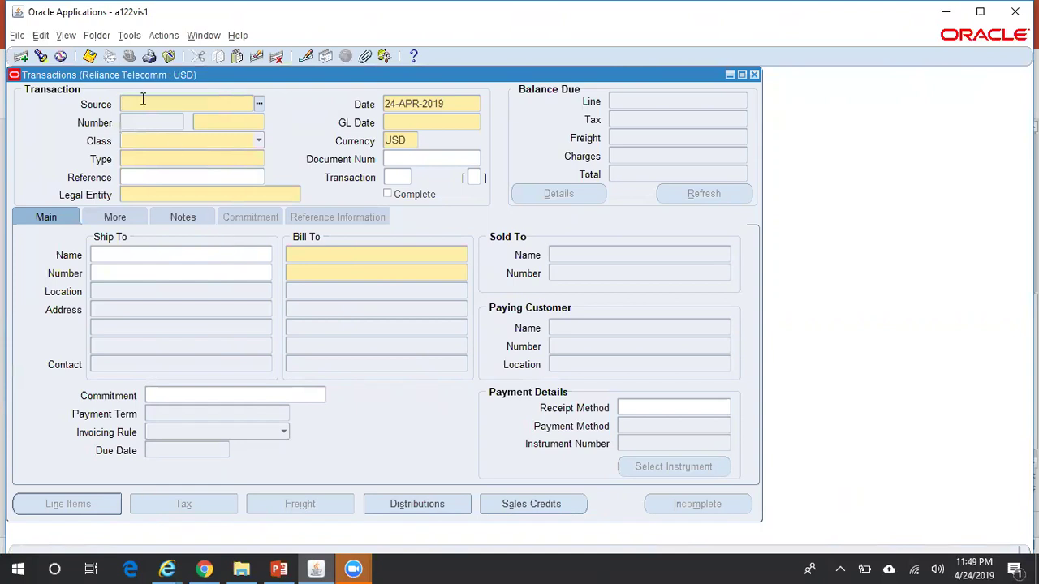
Set the transaction source to MANUAL-OTHER, class Invoice, and type Manual_INV.
click(257, 104)
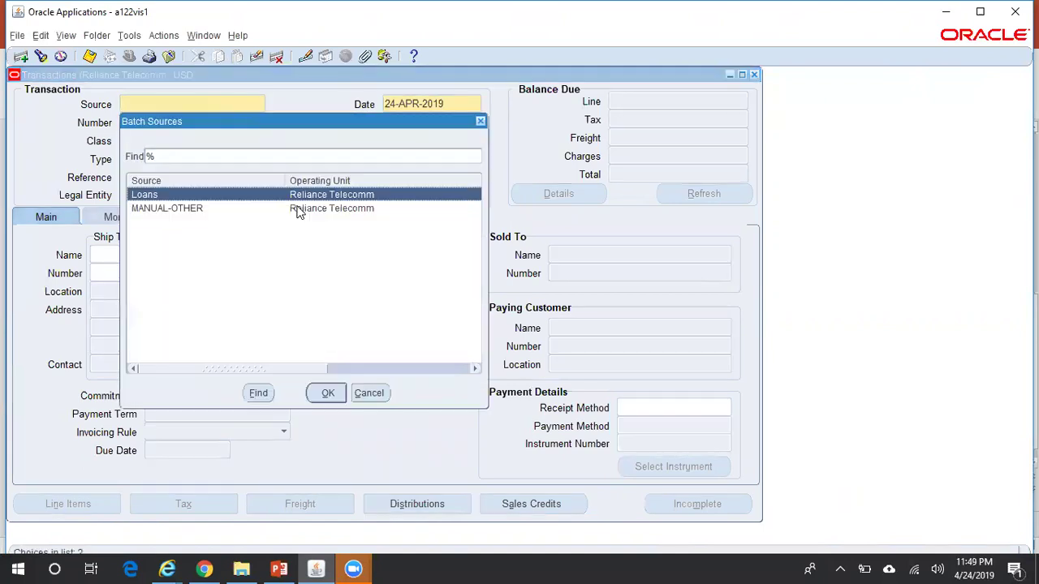
double_click(298, 211)
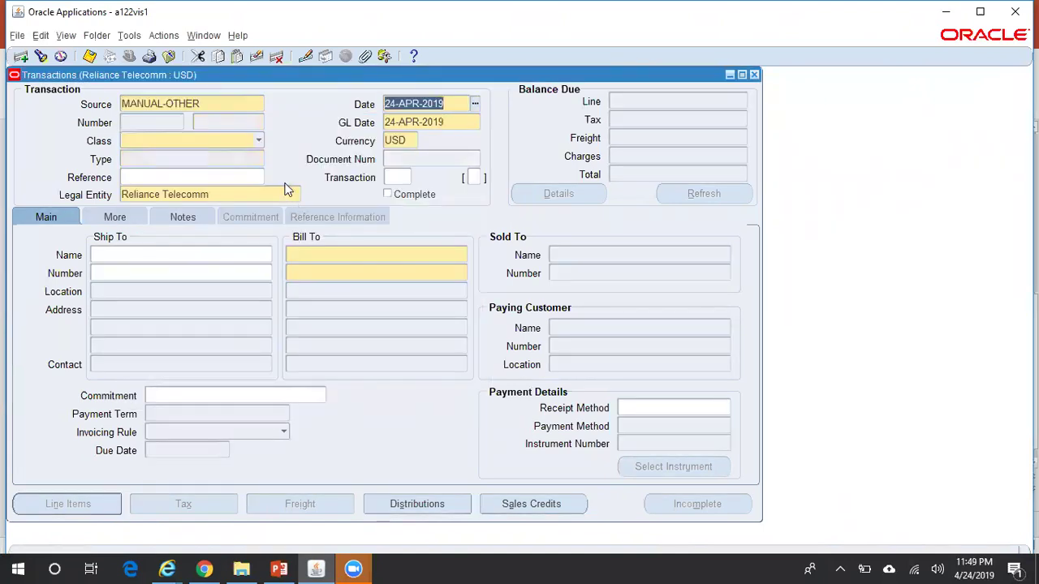
click(259, 140)
click(232, 127)
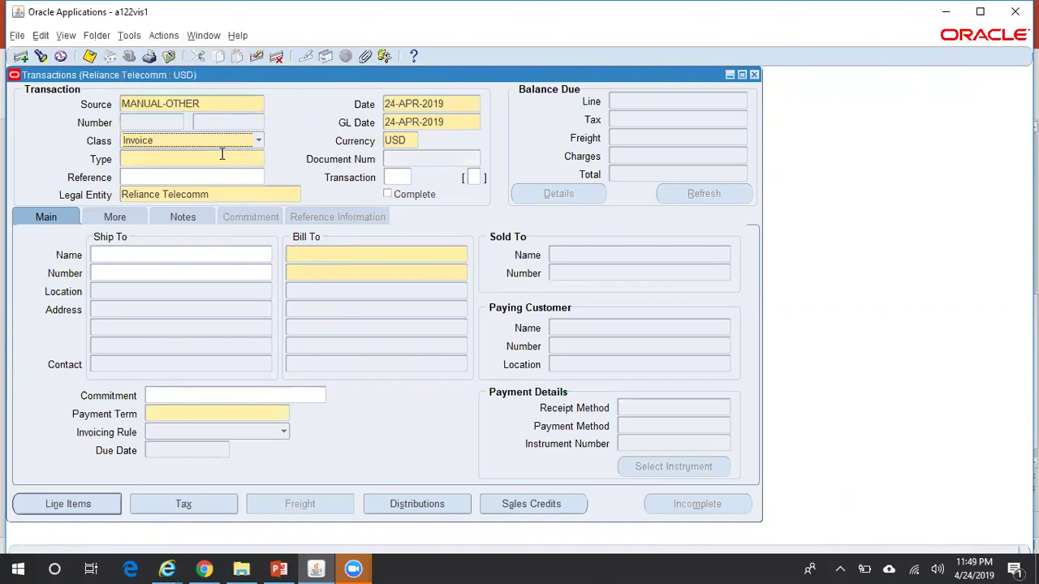
click(228, 158)
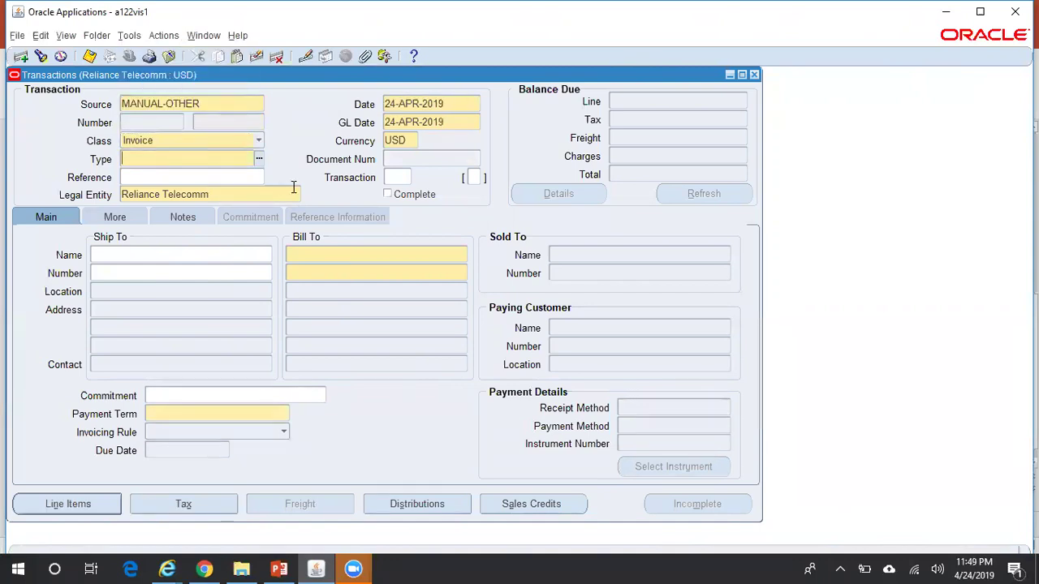
key(ctrl+l)
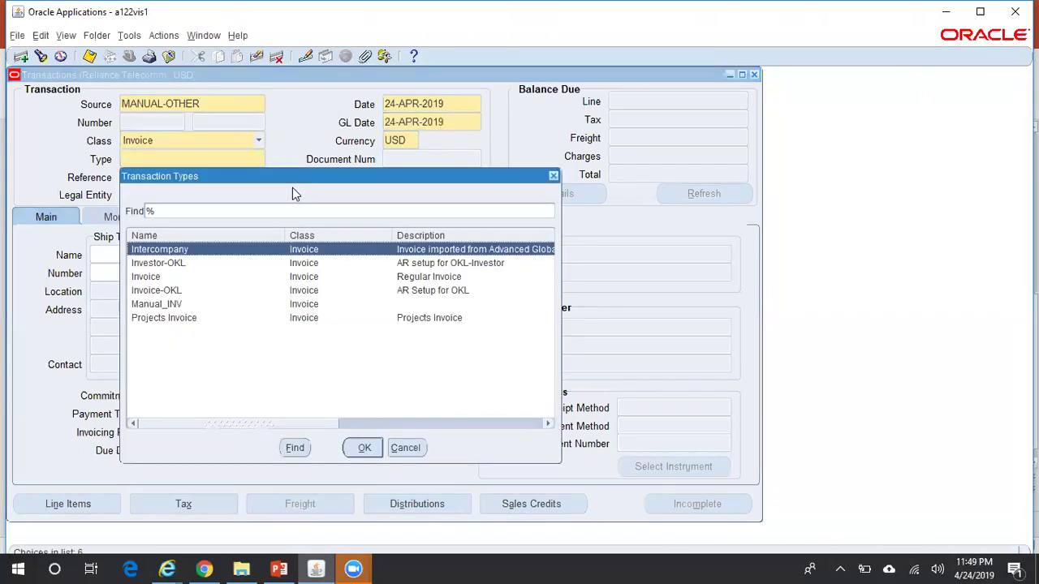
key(Down)
key(Down)
key(Down)
key(Down)
key(Return)
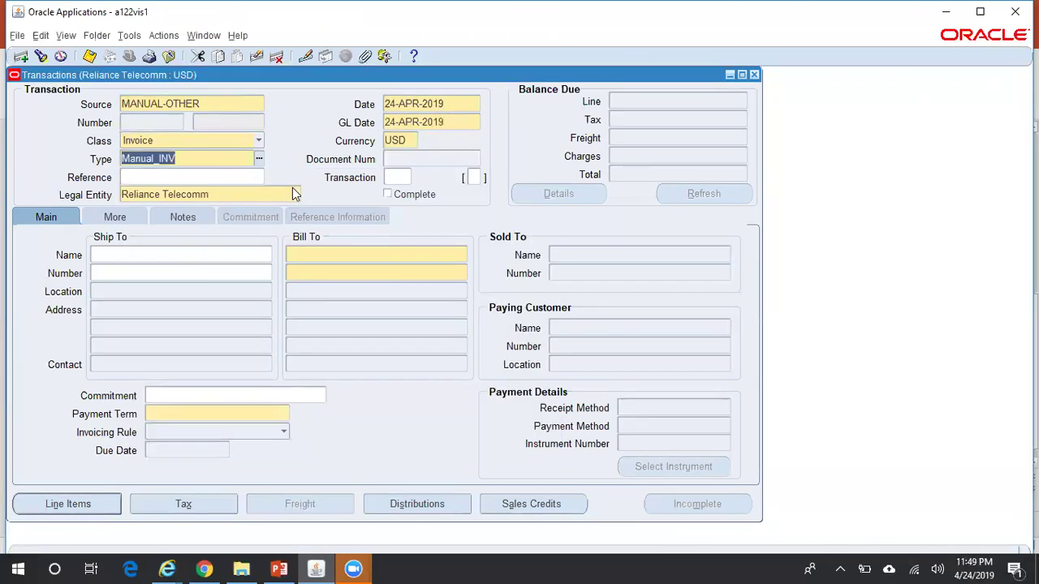
Enter ABC as bill-to name to fill in ABC Holdings Pvt Ltd with N30 terms.
click(336, 253)
text(ABC)
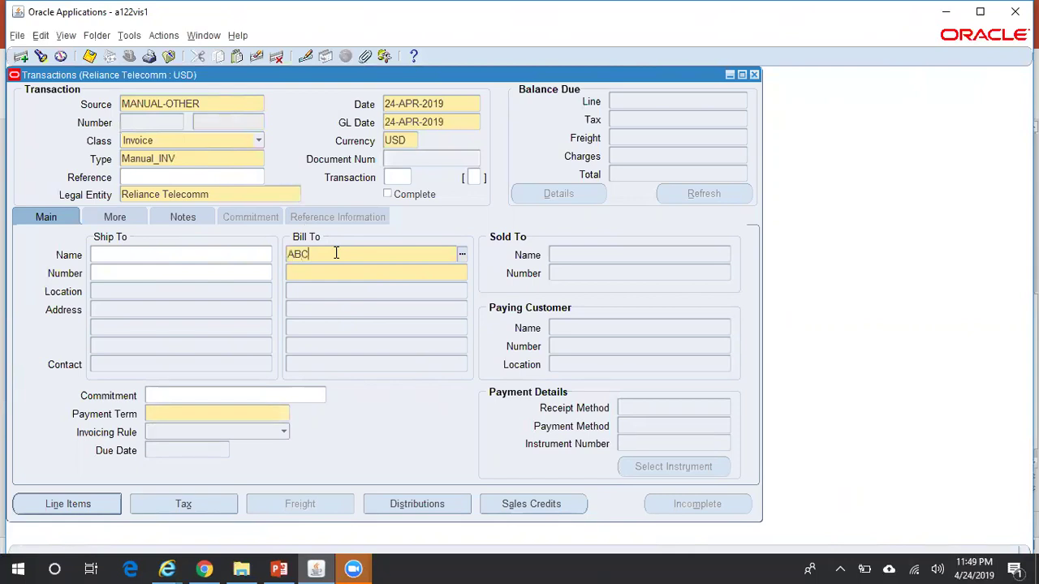
key(Tab)
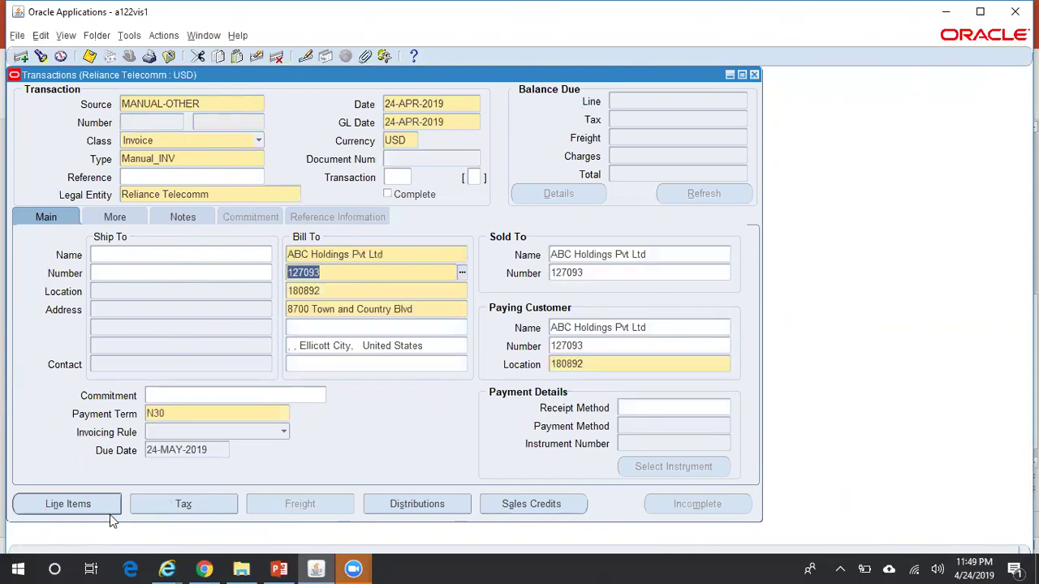
Add a line item 'Test' with quantity 1 and unit price 150000, and save it.
click(96, 507)
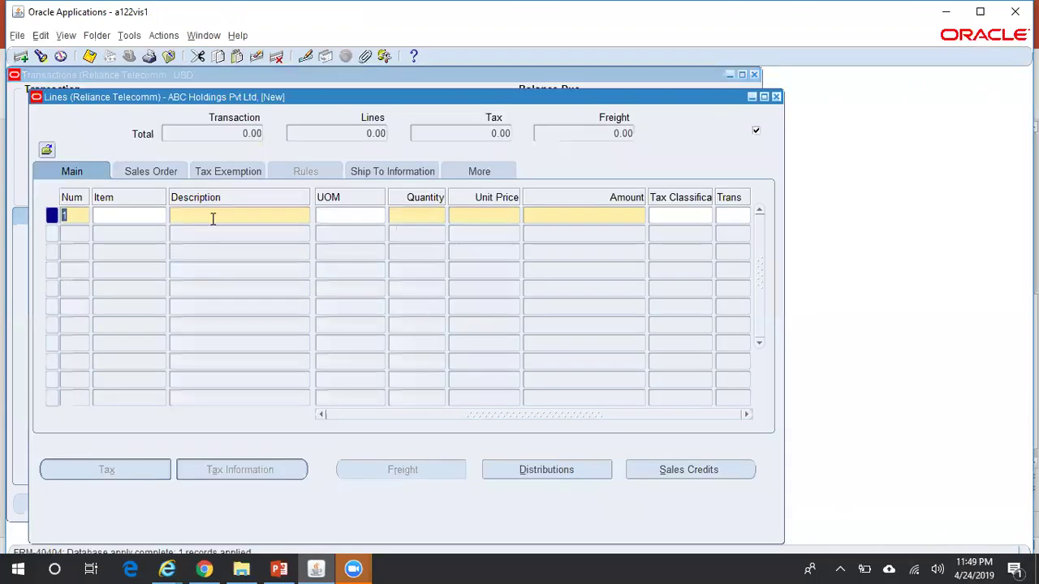
text(Test)
key(Tab)
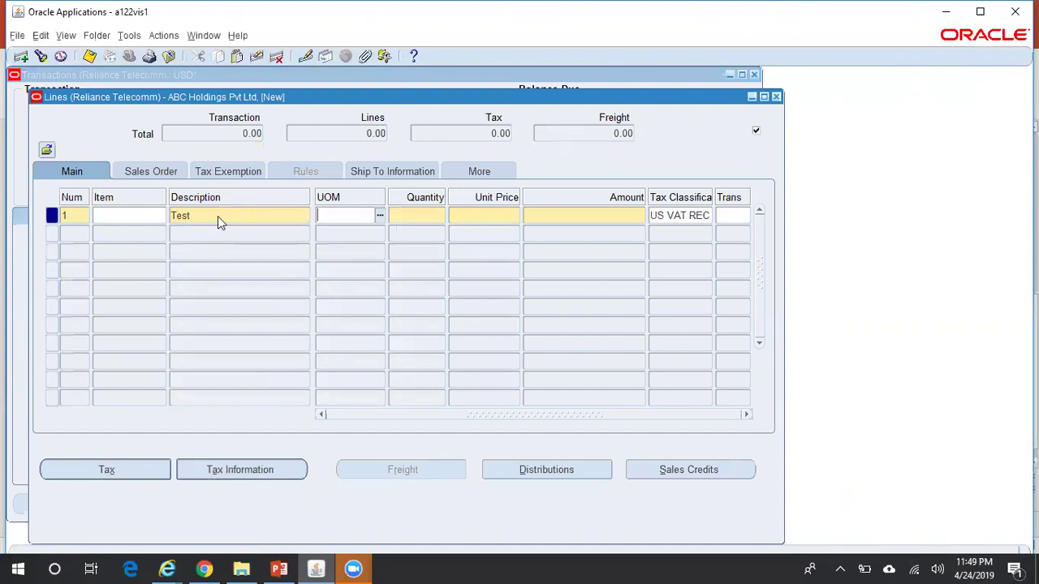
text(1)
key(Tab)
text(1500)
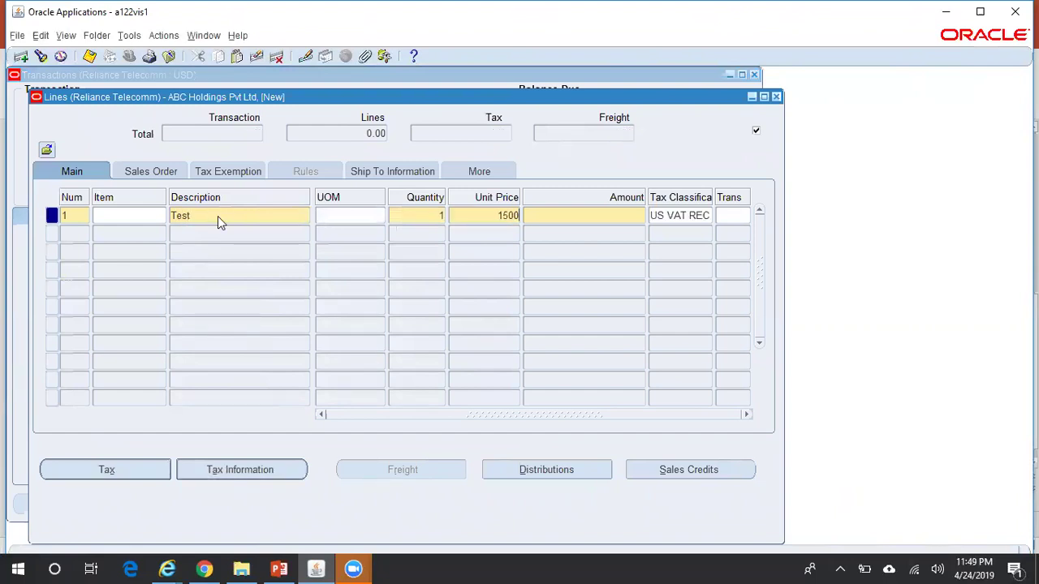
text(00)
key(Tab)
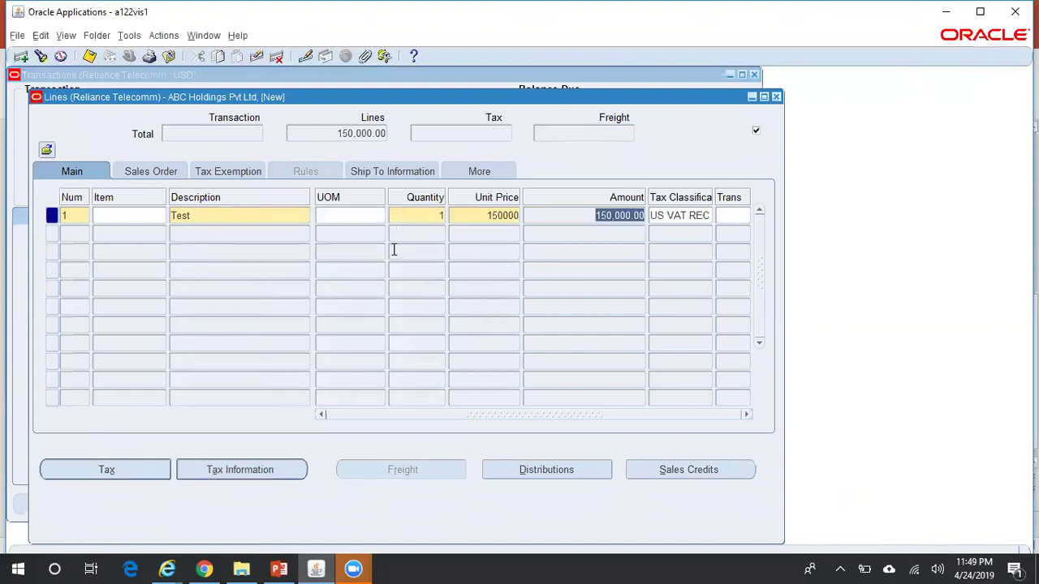
key(ctrl+s)
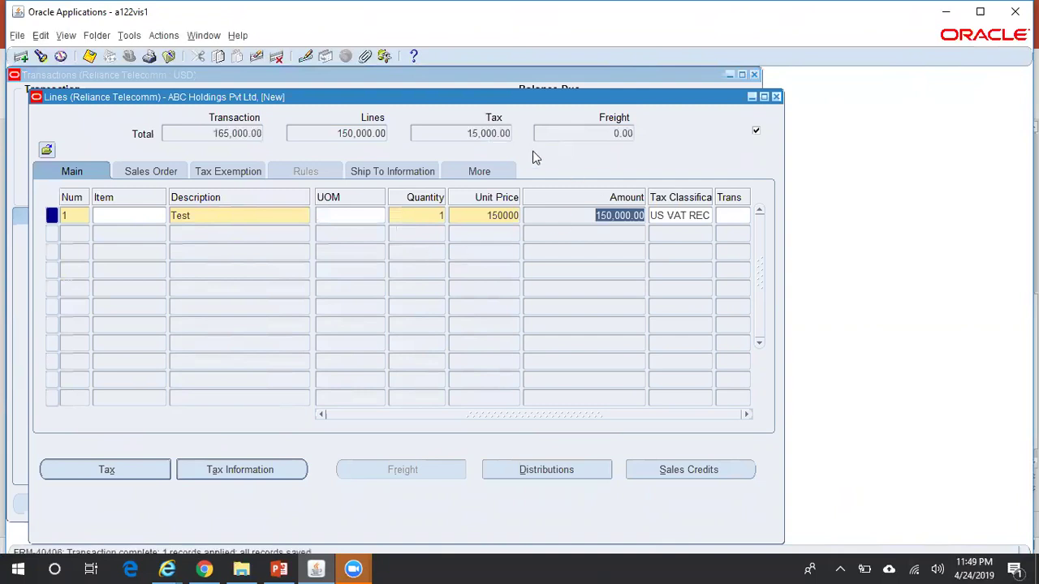
Check the 15,000.00 tax, then complete invoice 10282 with 165,000.00 balance due.
click(495, 133)
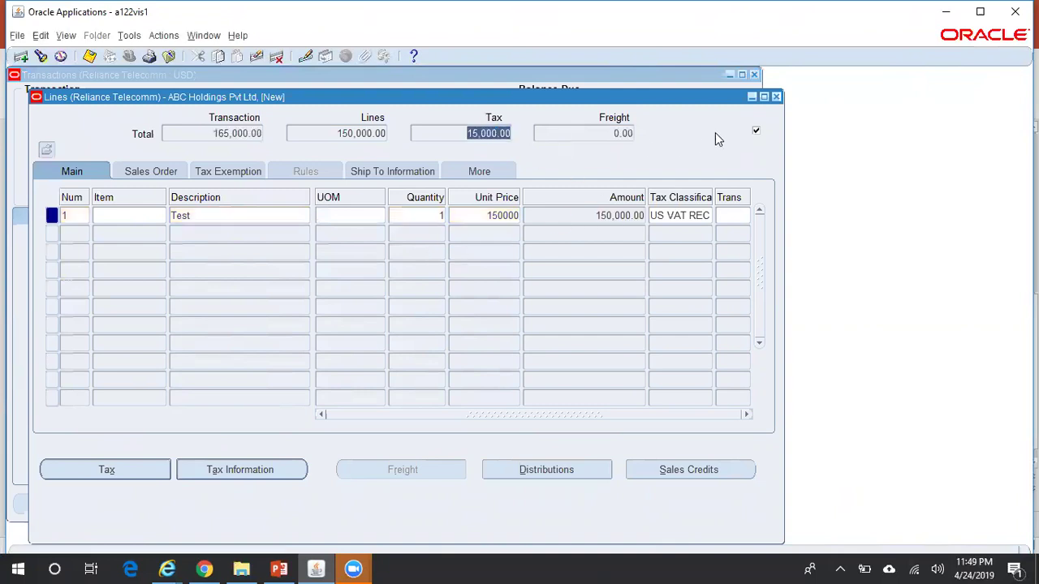
click(778, 97)
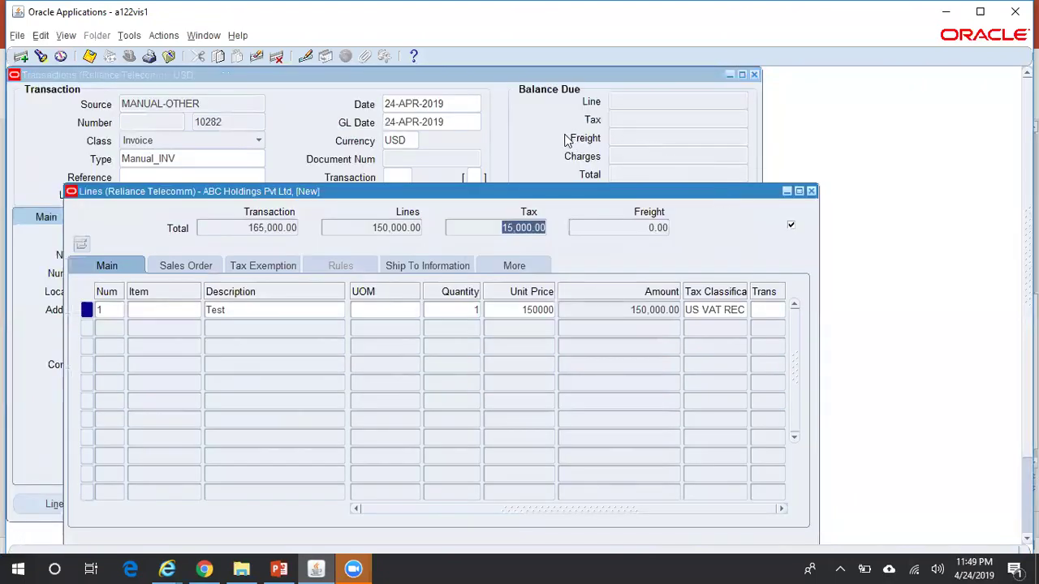
click(567, 141)
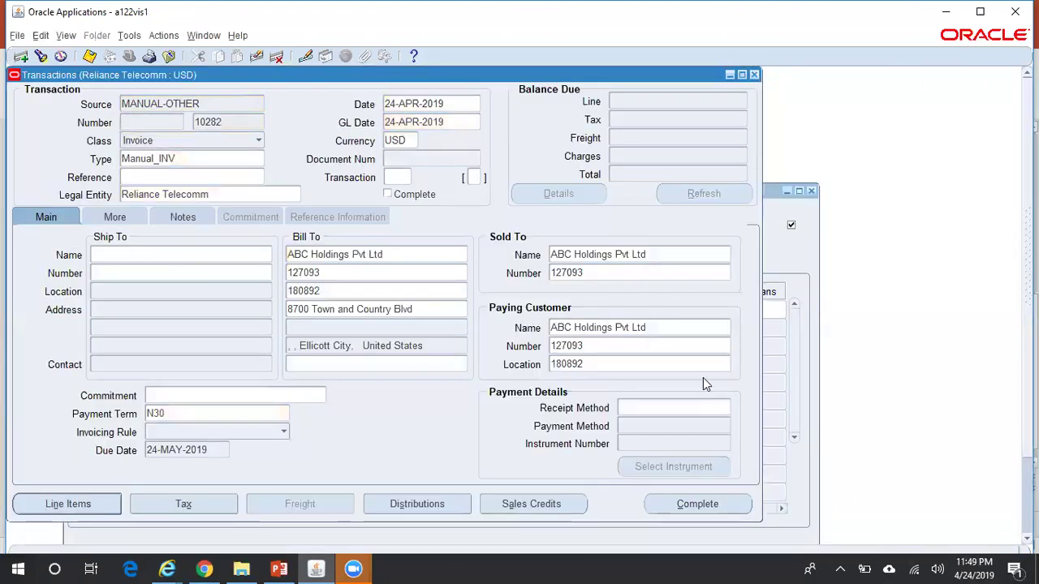
click(713, 504)
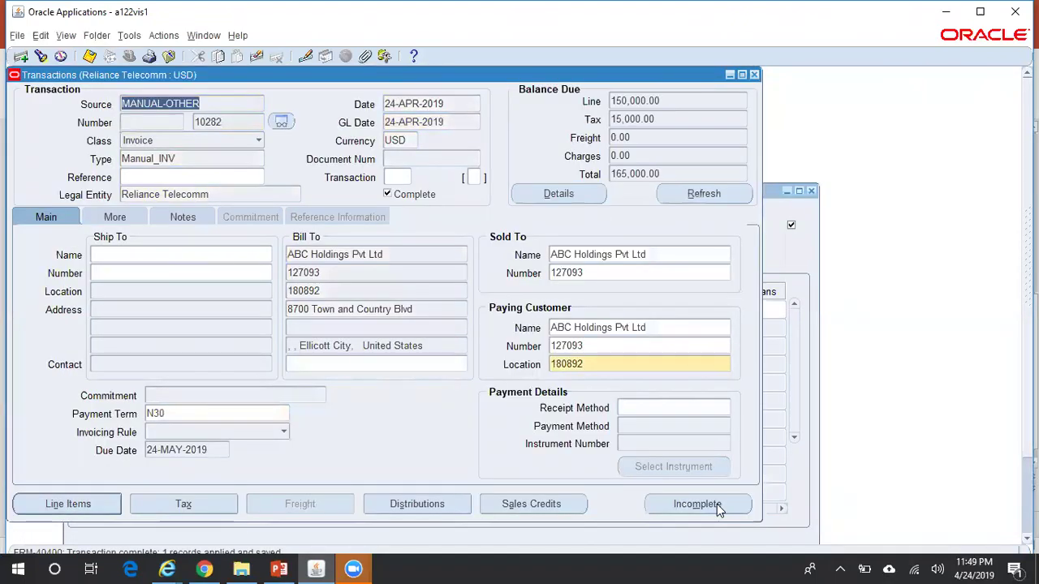
click(662, 175)
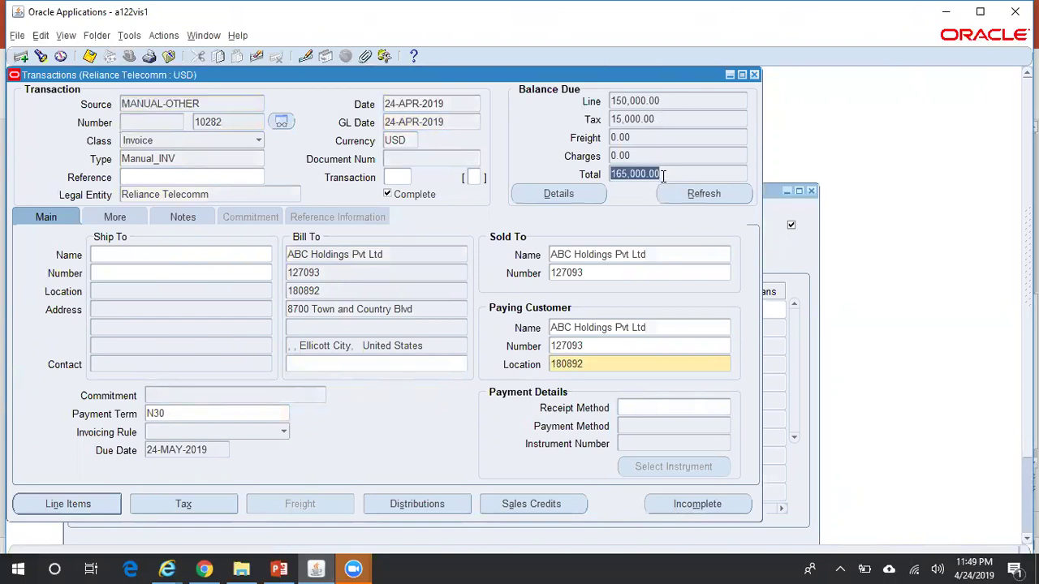
click(167, 37)
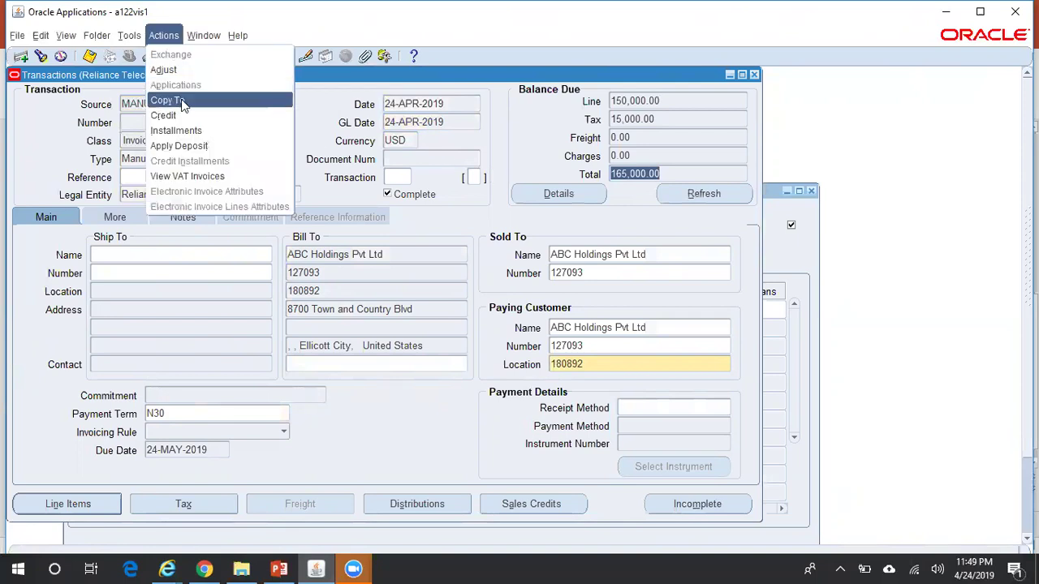
Open Credit Transactions for invoice 10282 and move it beside the invoice.
click(197, 120)
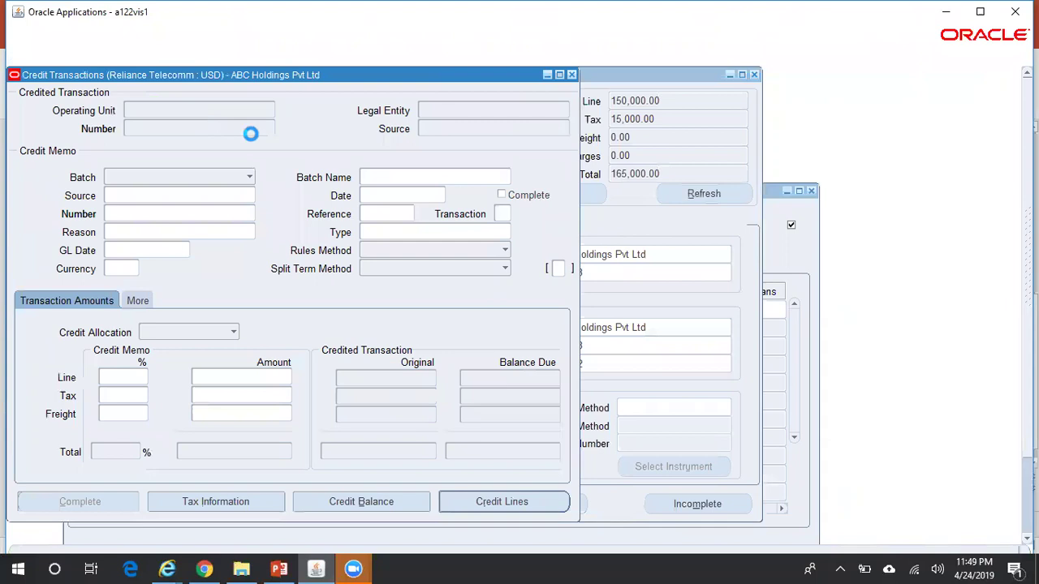
drag(398, 80, 819, 101)
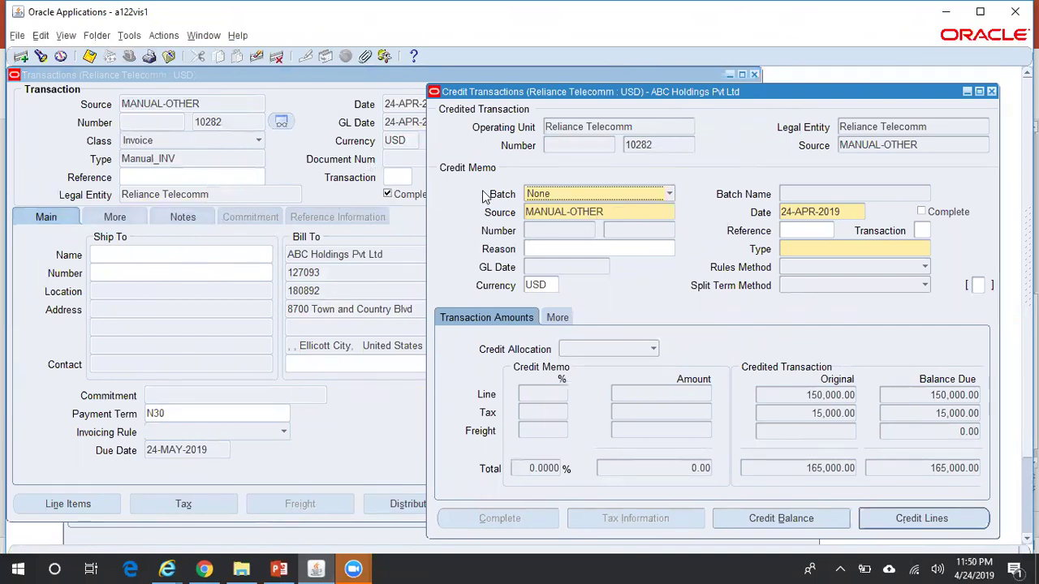
Set the credit memo type to Manual_CM, keeping the MANUAL-OTHER source.
click(614, 211)
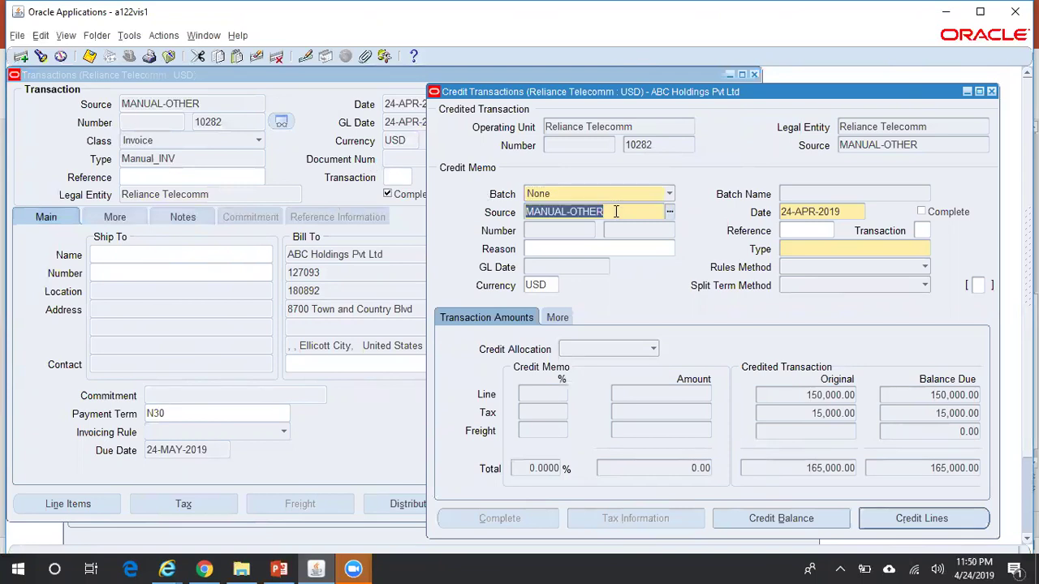
click(808, 255)
click(926, 248)
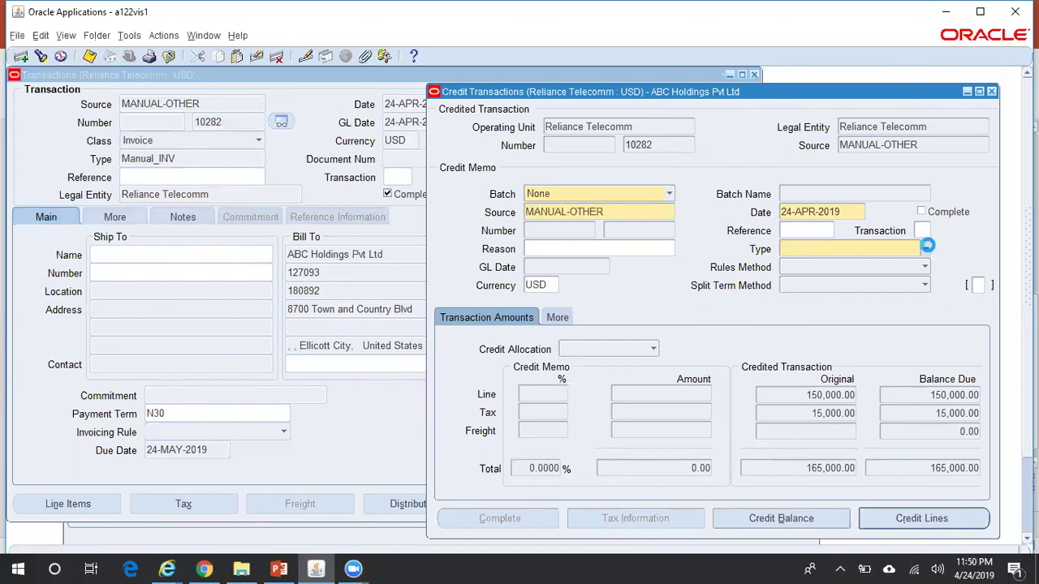
click(529, 360)
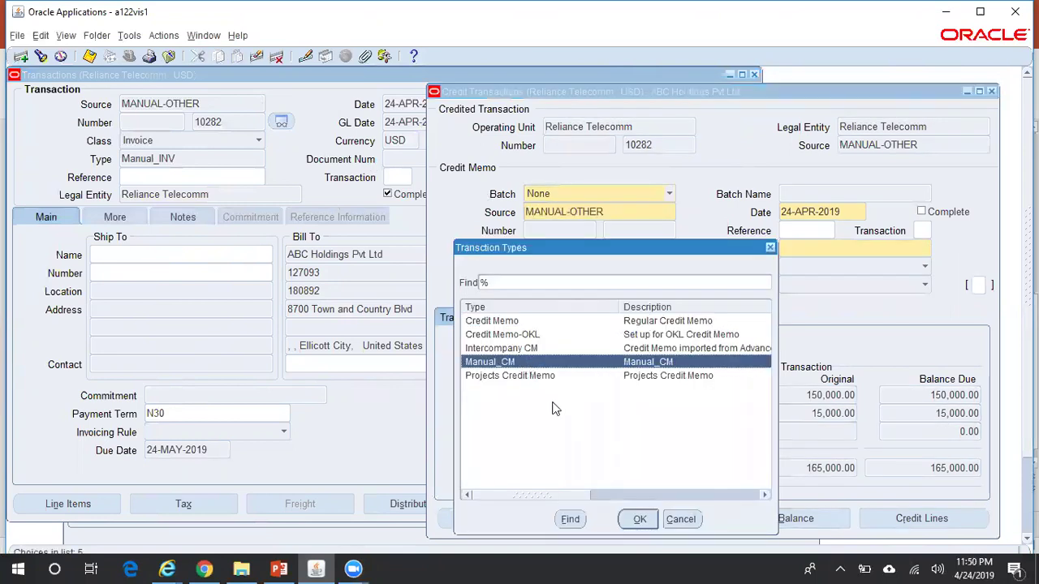
click(638, 520)
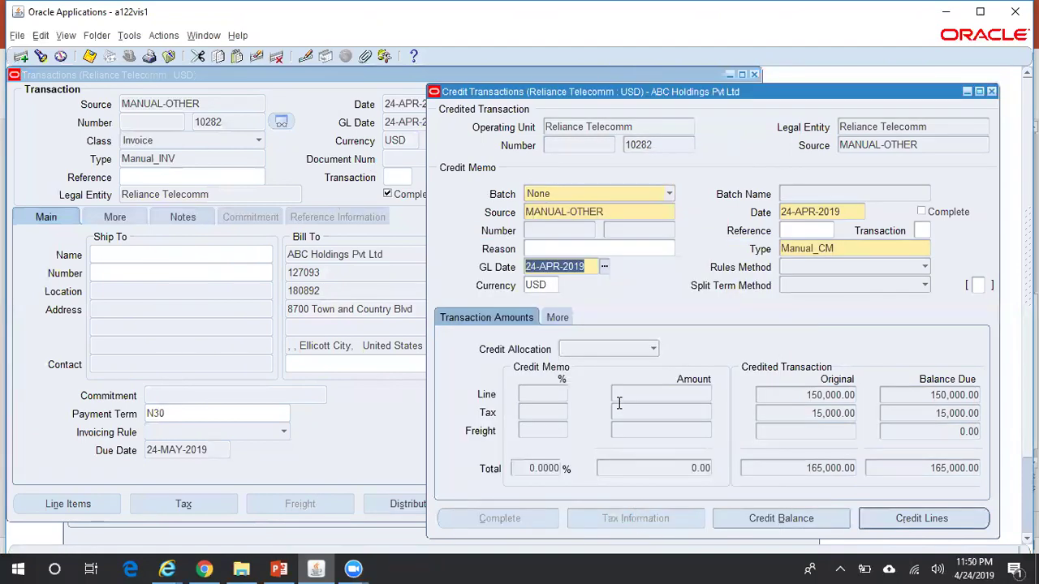
click(655, 351)
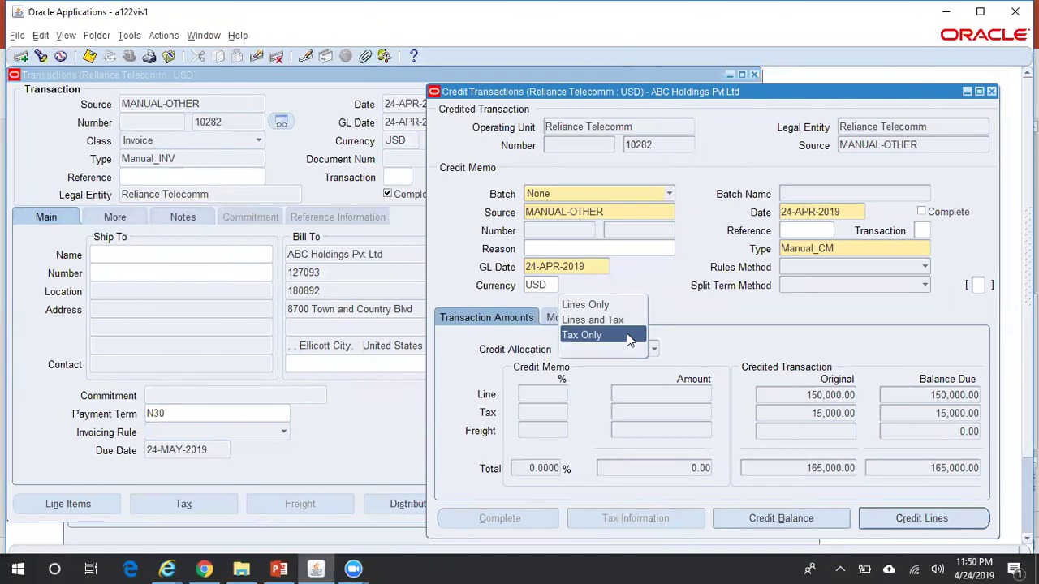
Allocate the credit to line and tax with an 80% line credit.
click(631, 321)
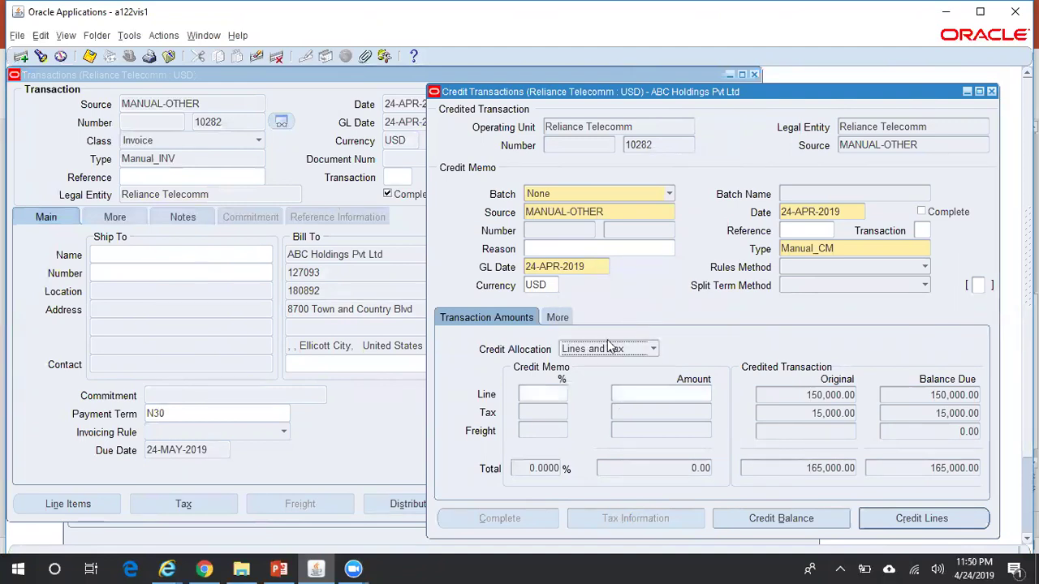
click(550, 394)
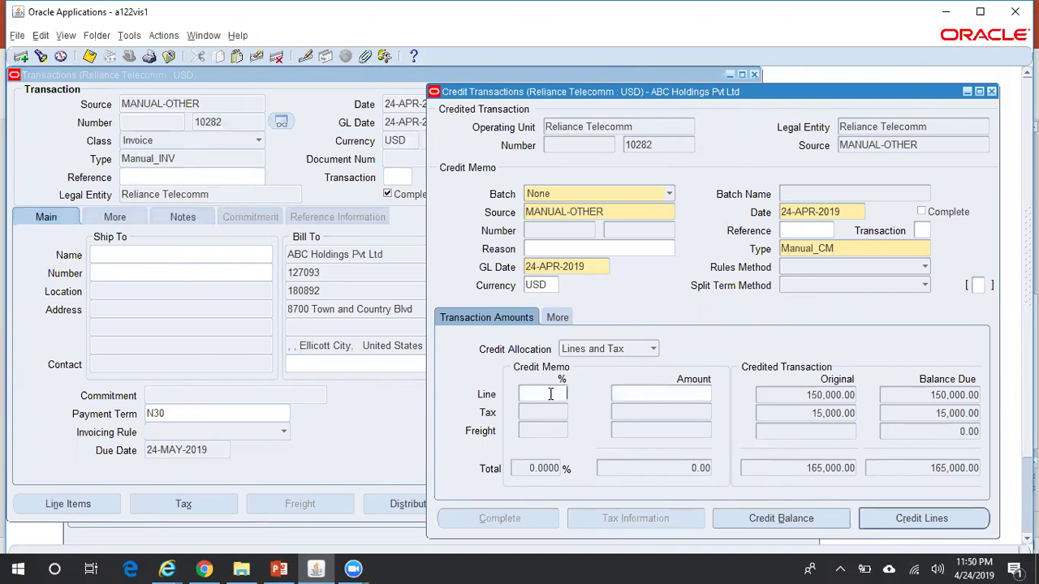
text(80)
key(Tab)
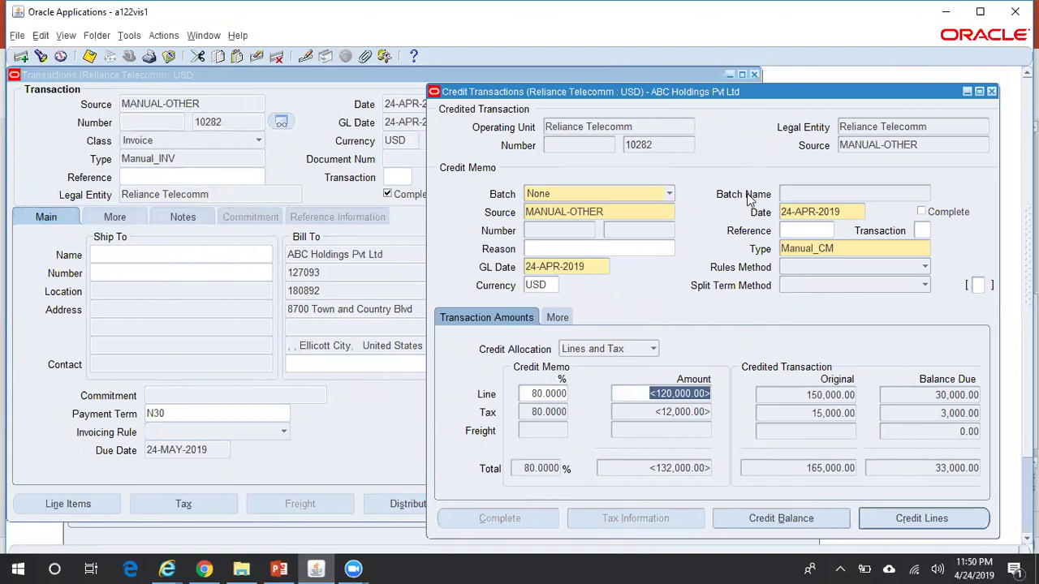
Save and complete the credit memo as number 10283.
drag(809, 98, 764, 73)
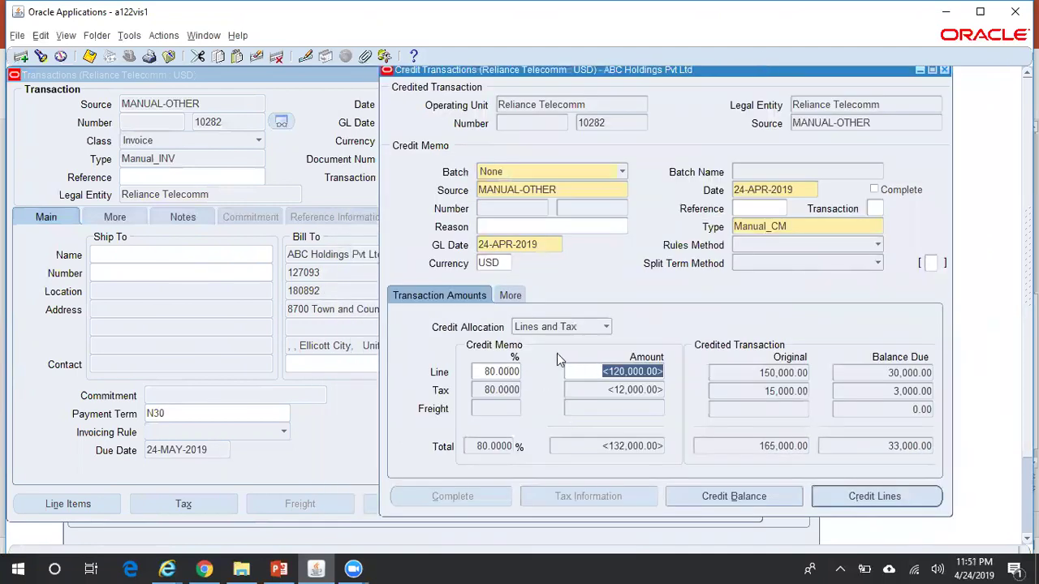
click(89, 56)
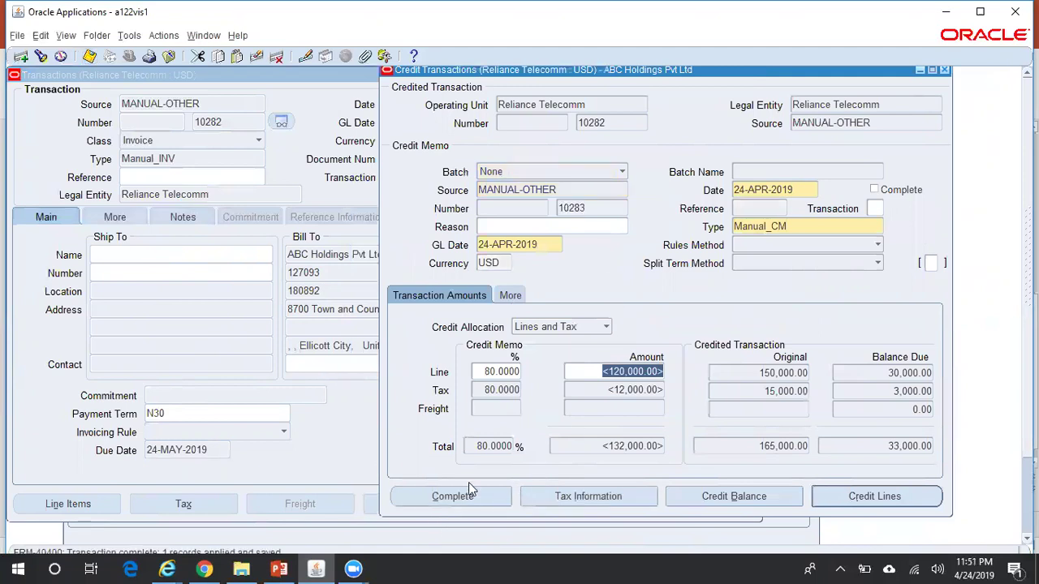
click(475, 495)
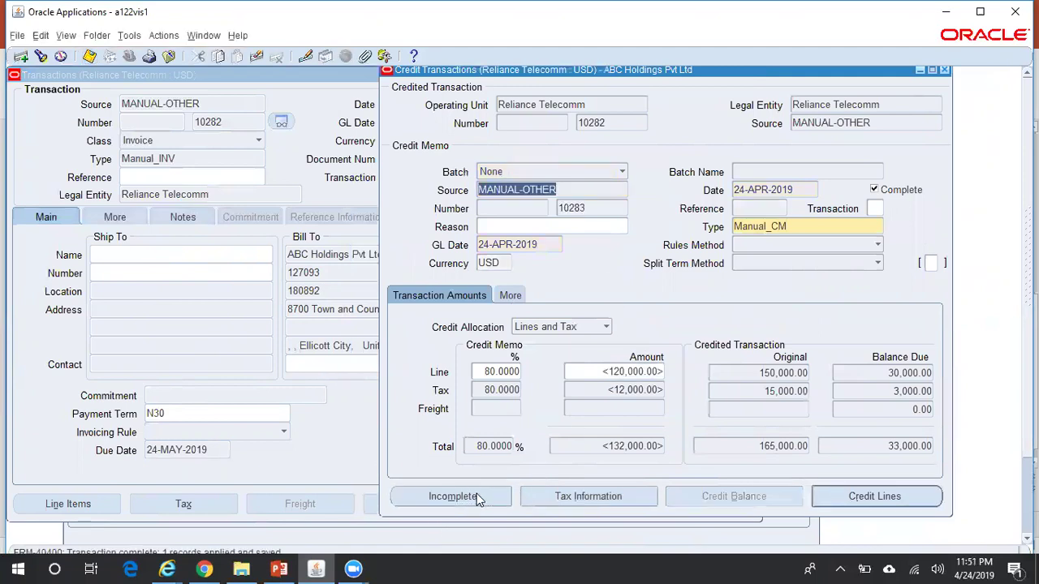
click(599, 211)
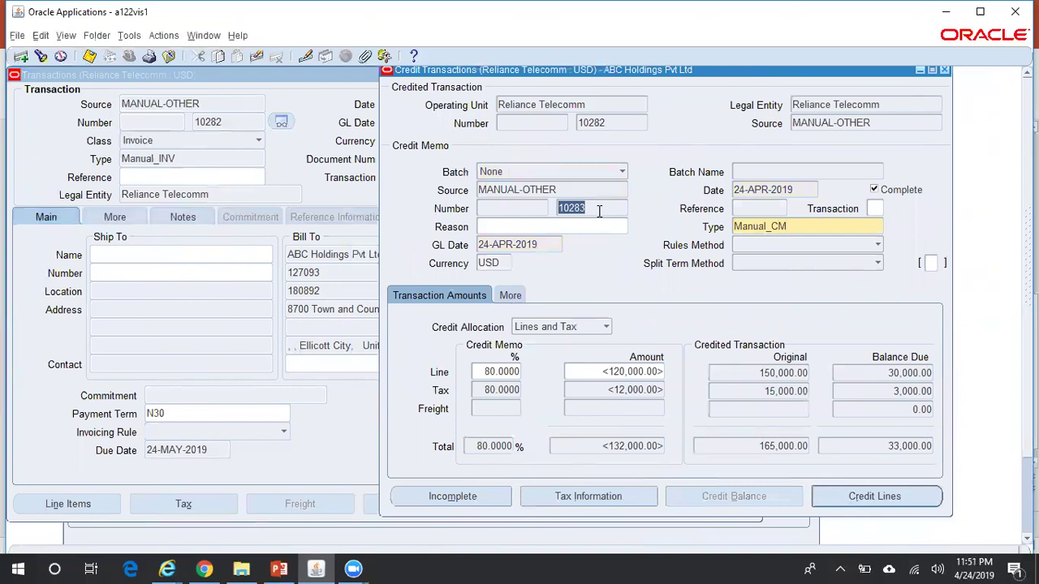
Close Credit Transactions, start a query for transaction 10282, then cancel it.
click(944, 70)
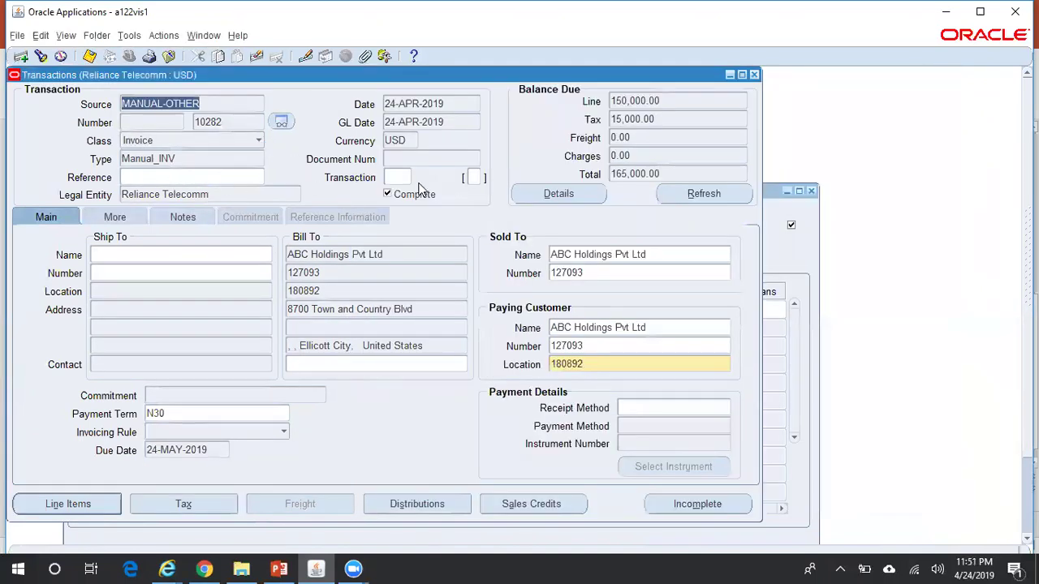
click(221, 122)
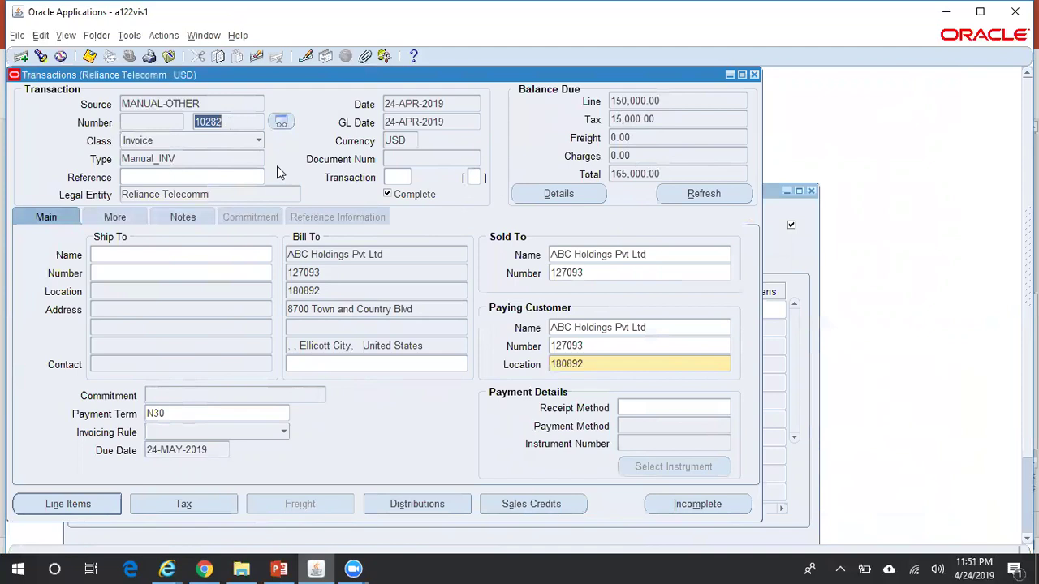
key(F11)
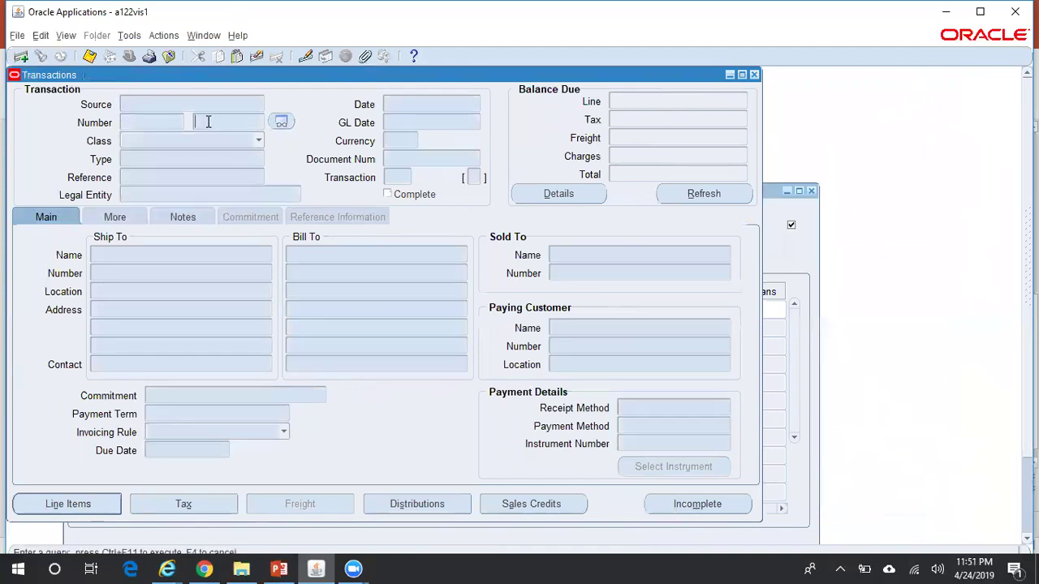
text(10282)
key(alt+e)
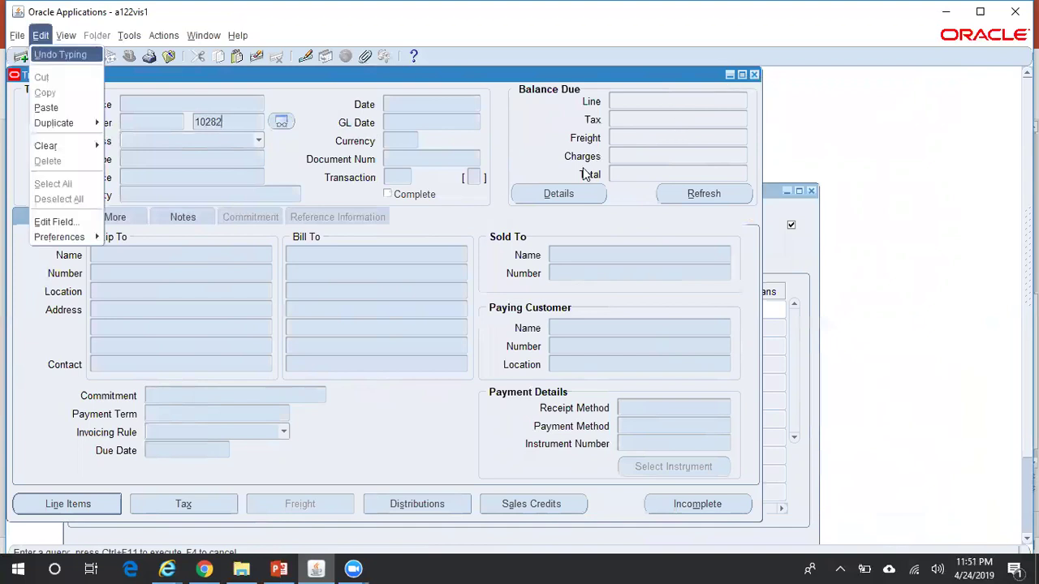
key(F4)
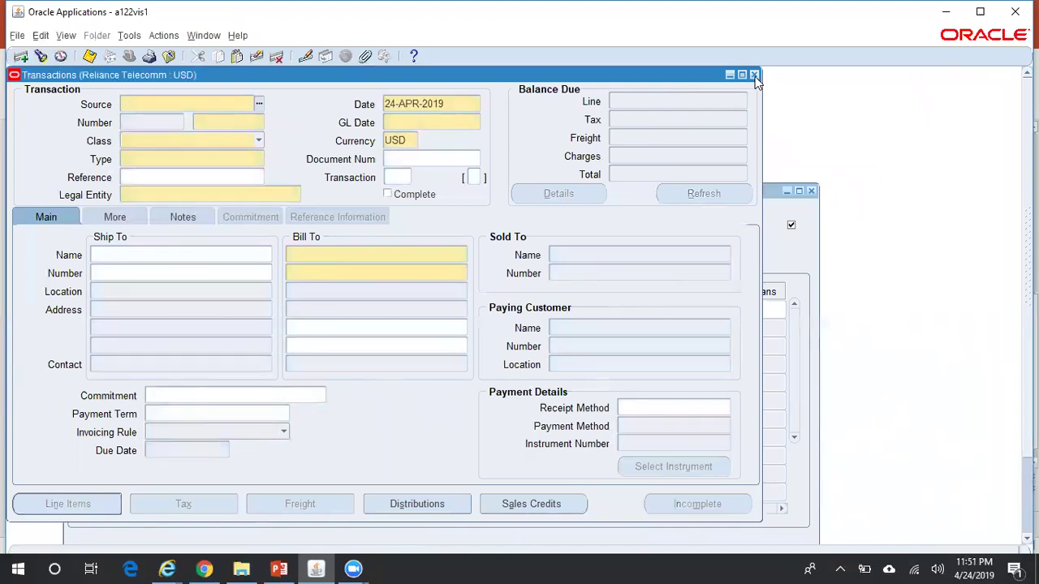
Reopen the Transactions form and query invoice 10282, showing 33,000.00 due.
click(753, 74)
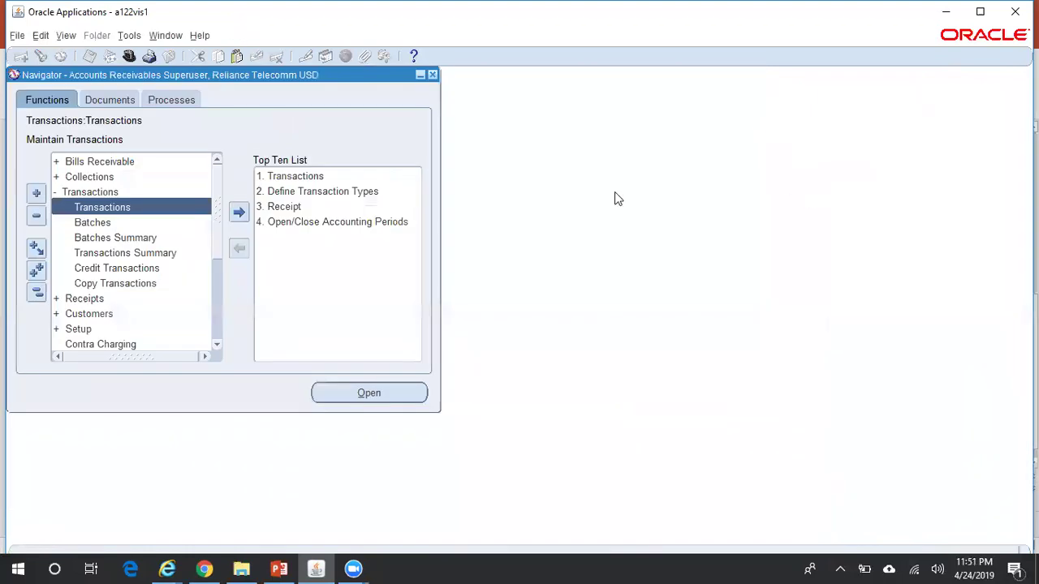
double_click(201, 207)
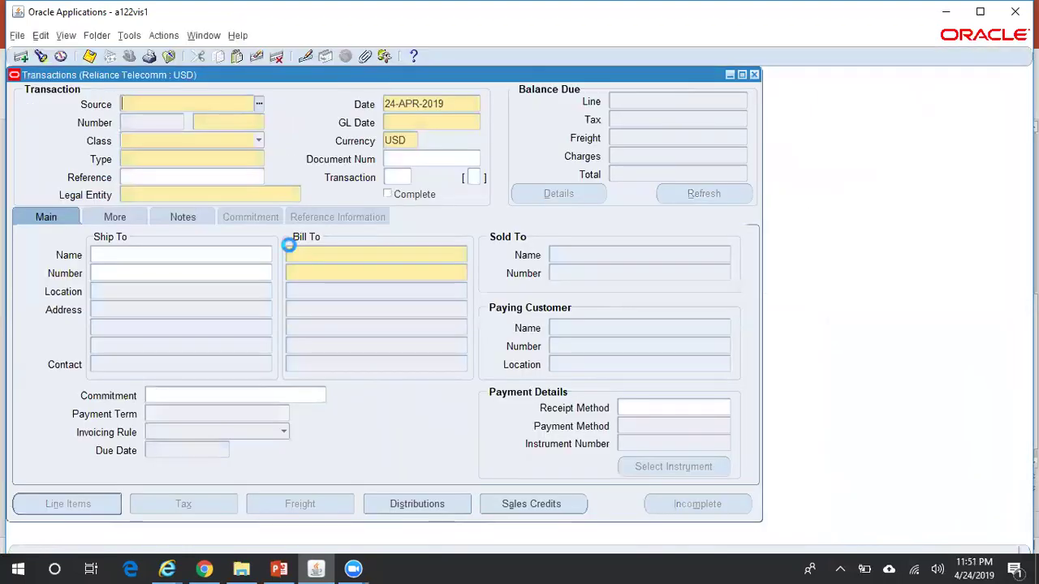
click(209, 124)
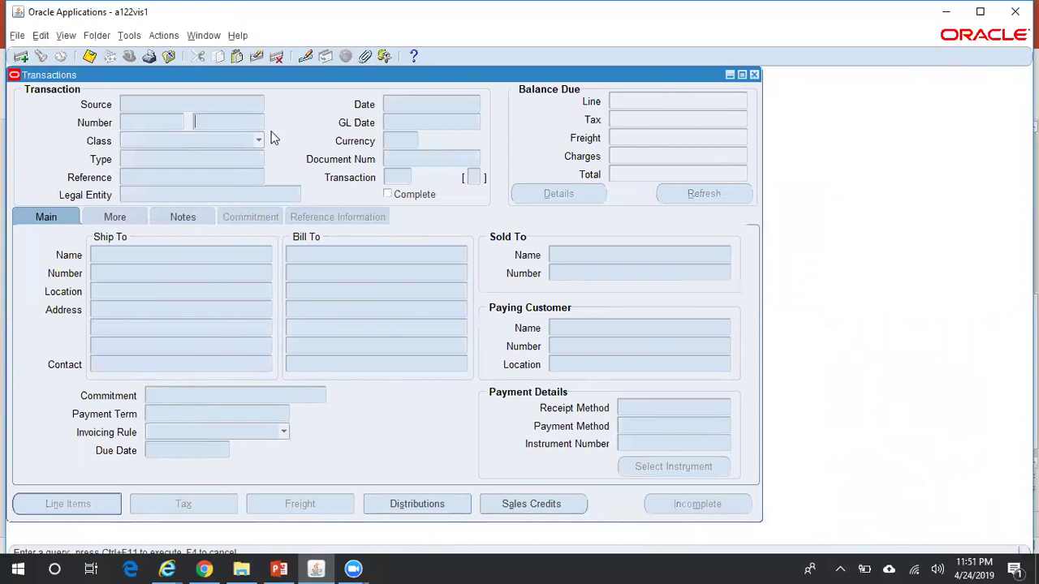
text(10282)
key(ctrl+F11)
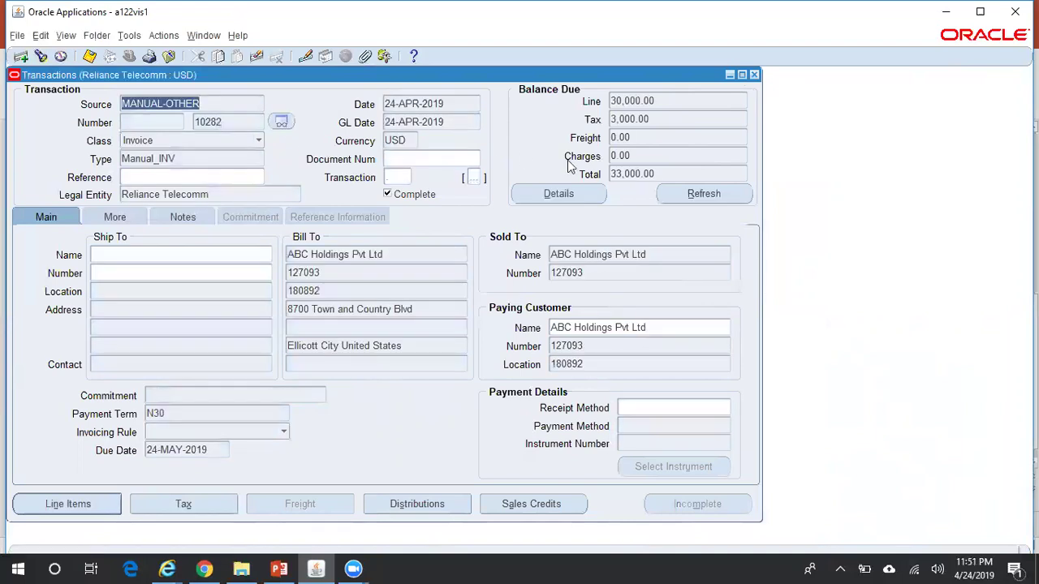
click(582, 193)
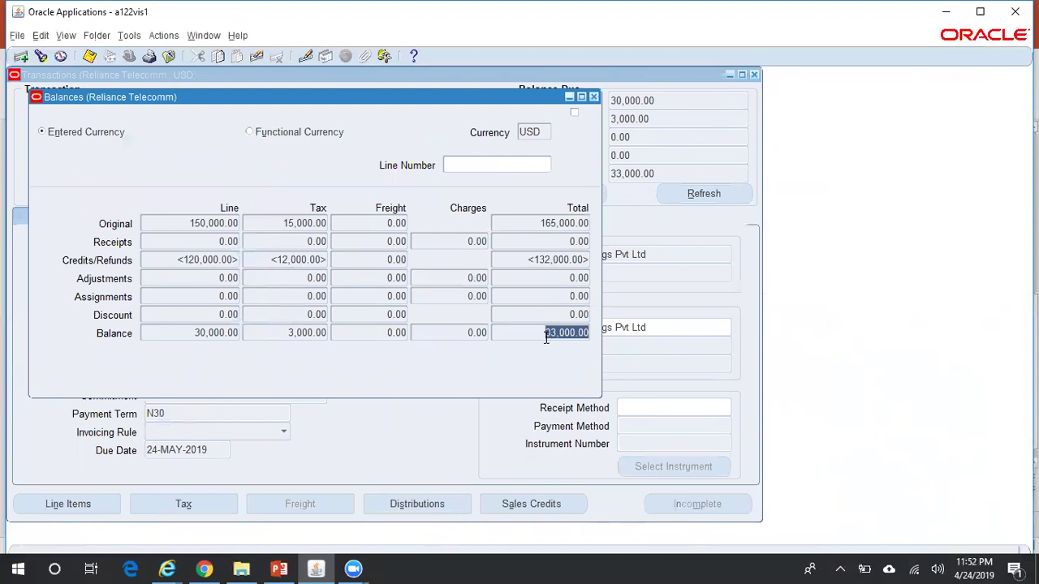
click(593, 96)
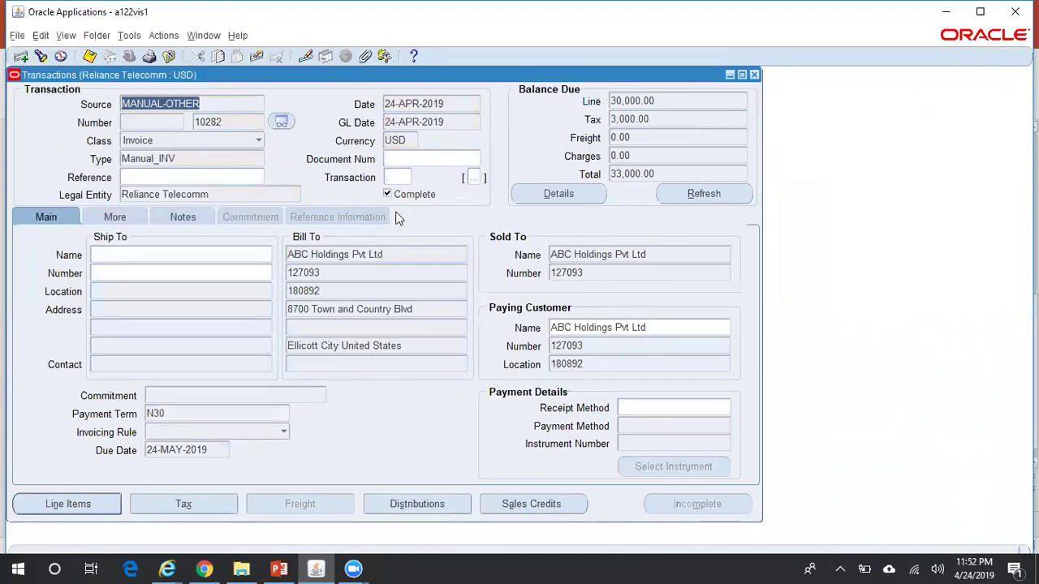
Drill from invoice 10282's installment activities into credit memo 10283's details.
double_click(230, 121)
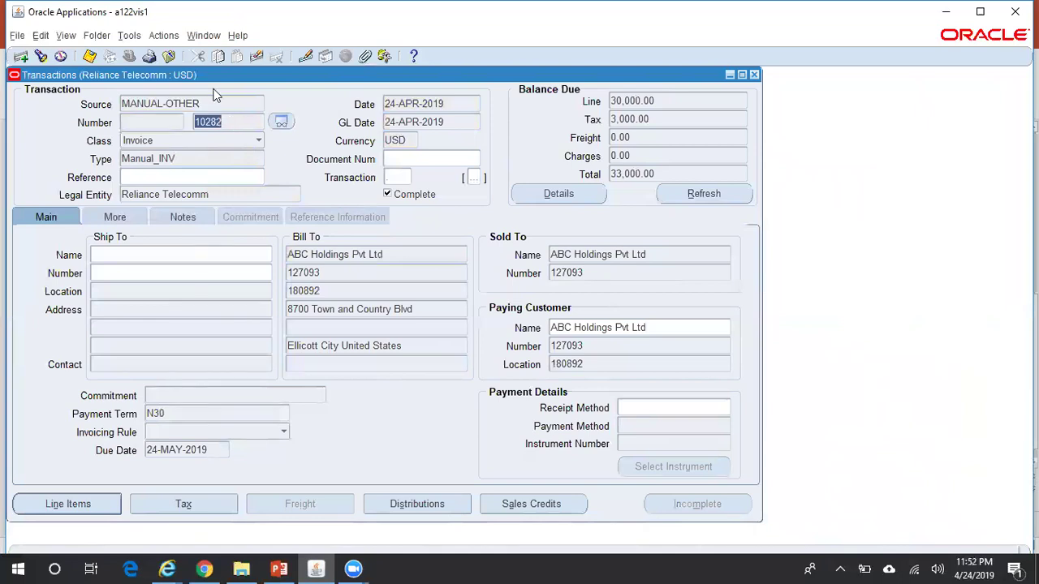
click(169, 37)
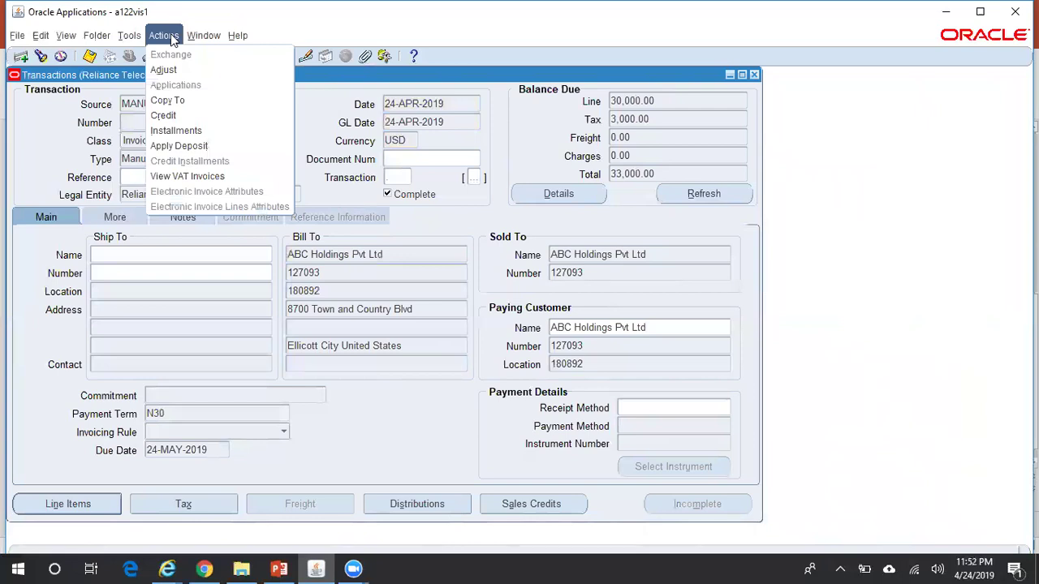
click(194, 131)
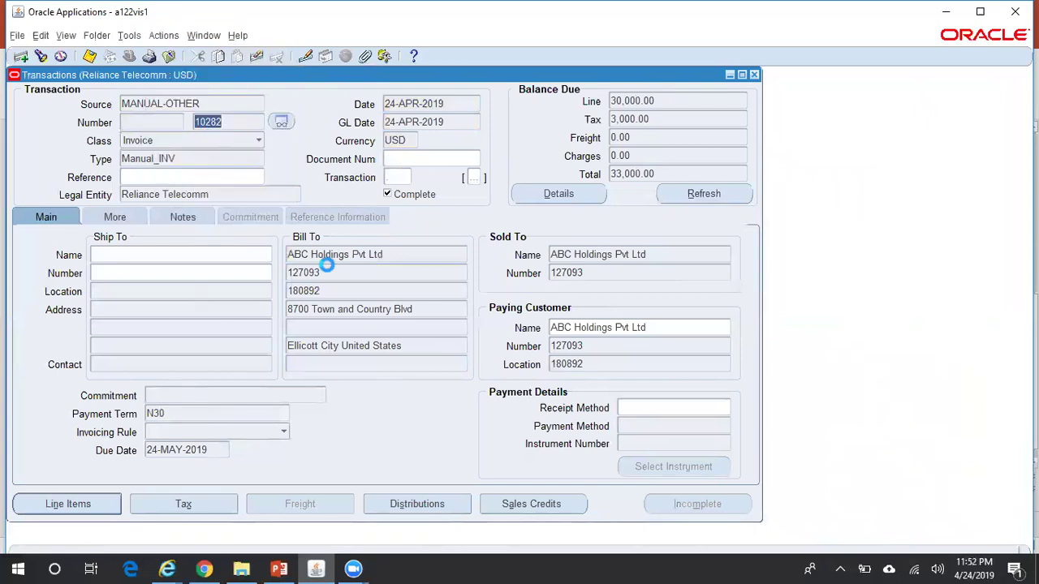
click(535, 408)
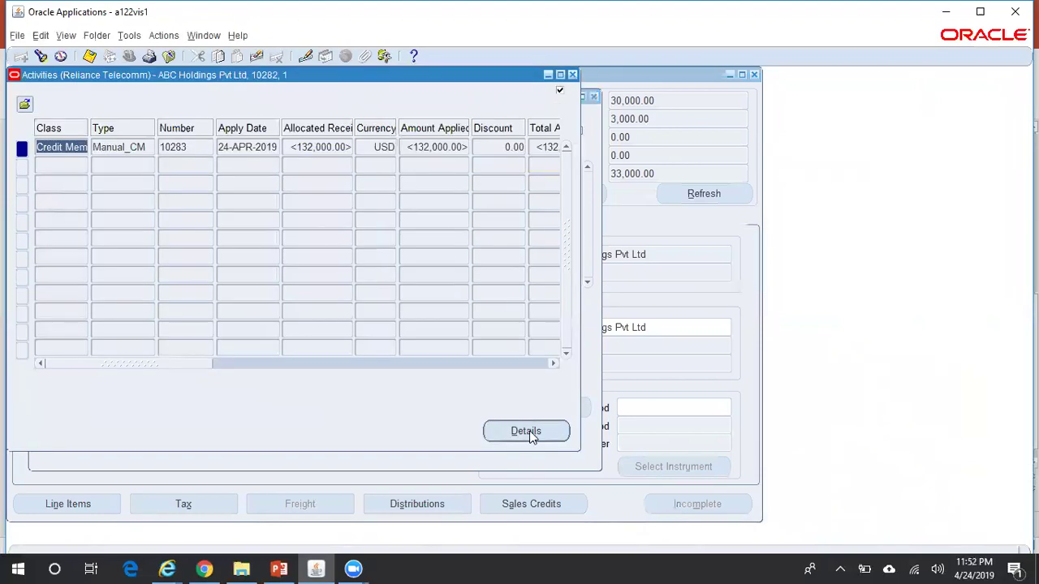
click(540, 430)
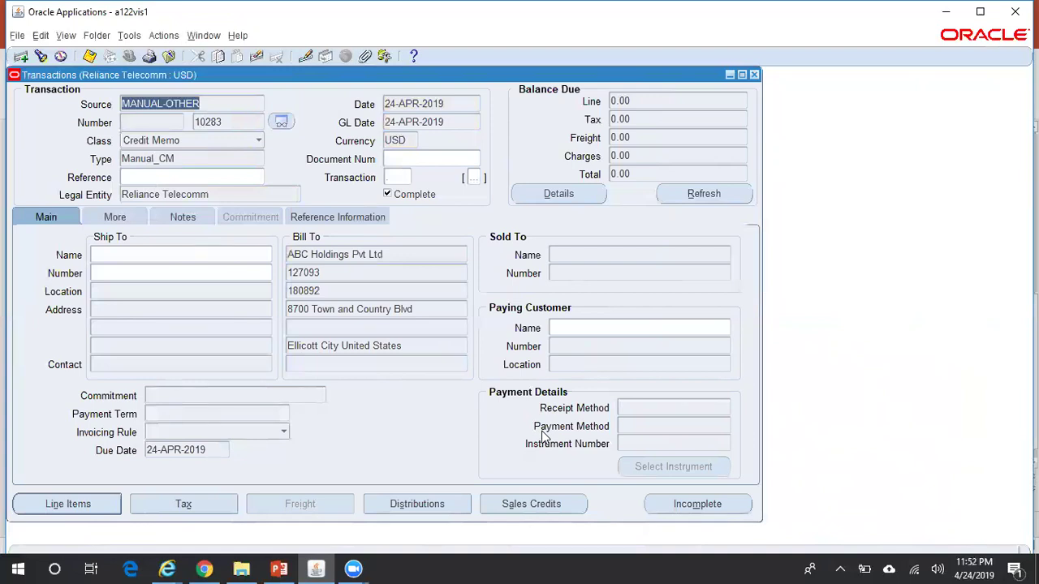
Confirm credit memo 10283's original transaction number is 10282 under Reference Information.
click(367, 217)
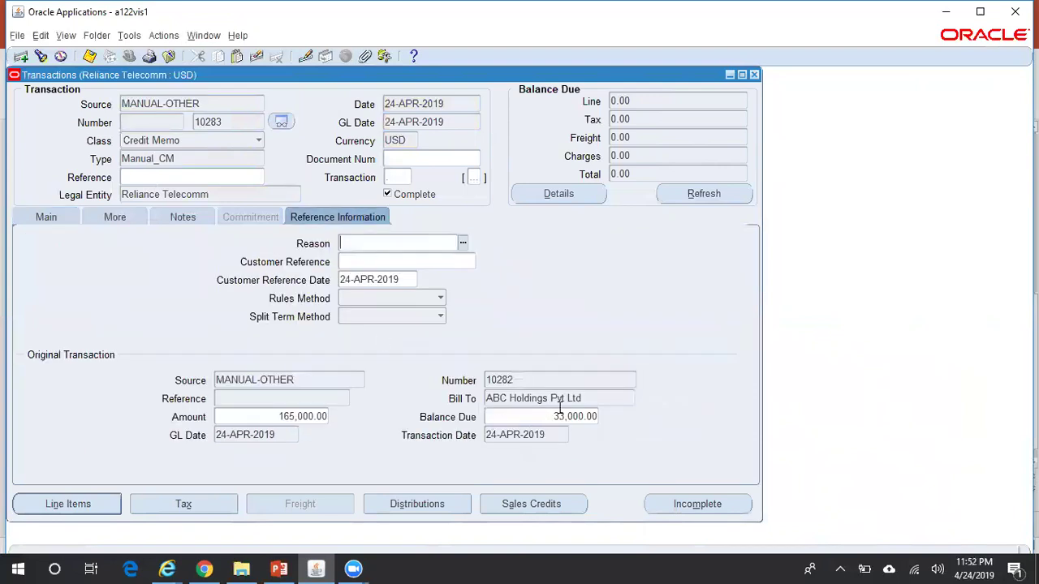
double_click(525, 380)
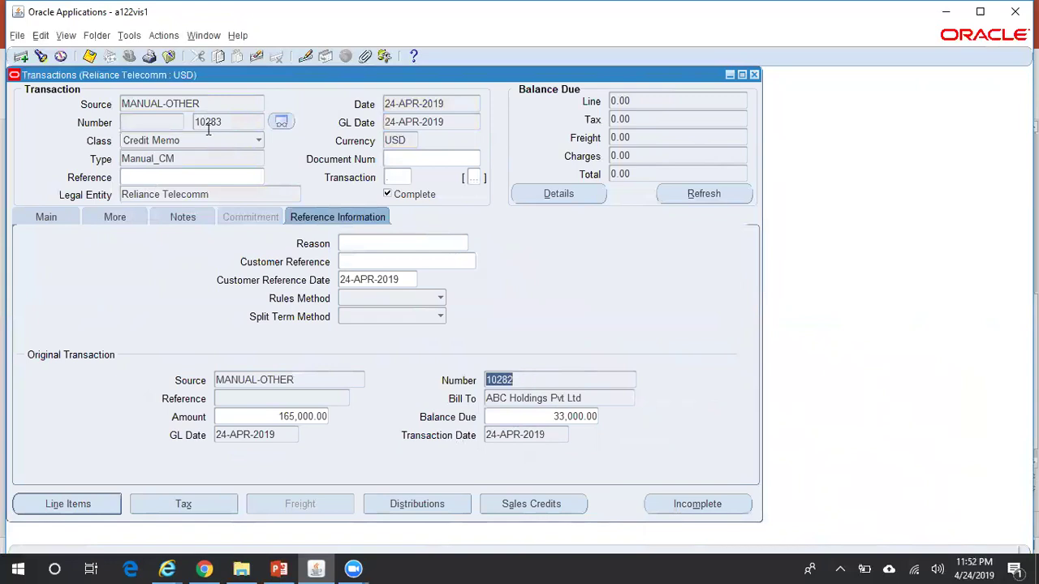
click(61, 221)
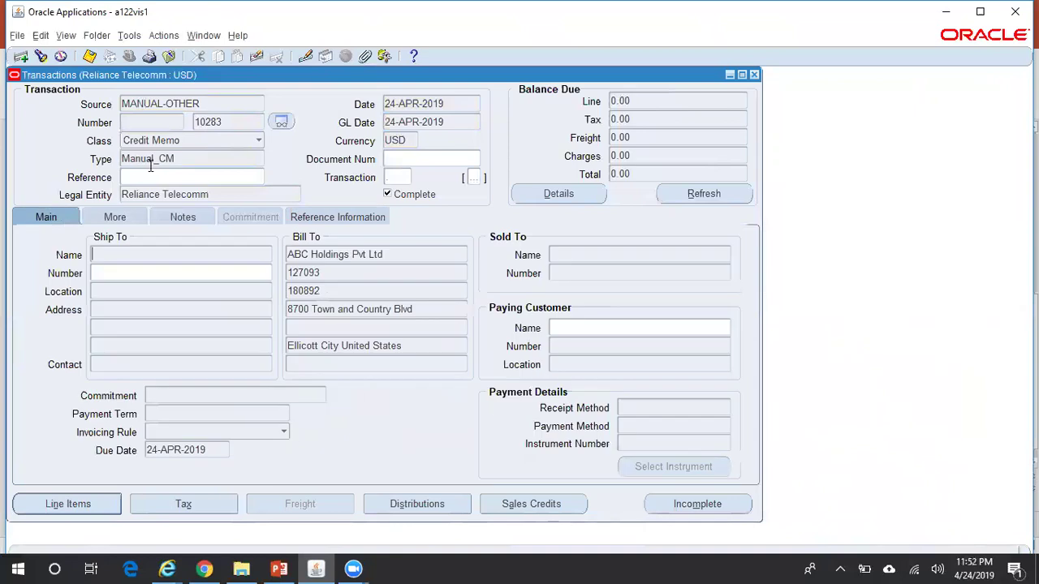
double_click(232, 121)
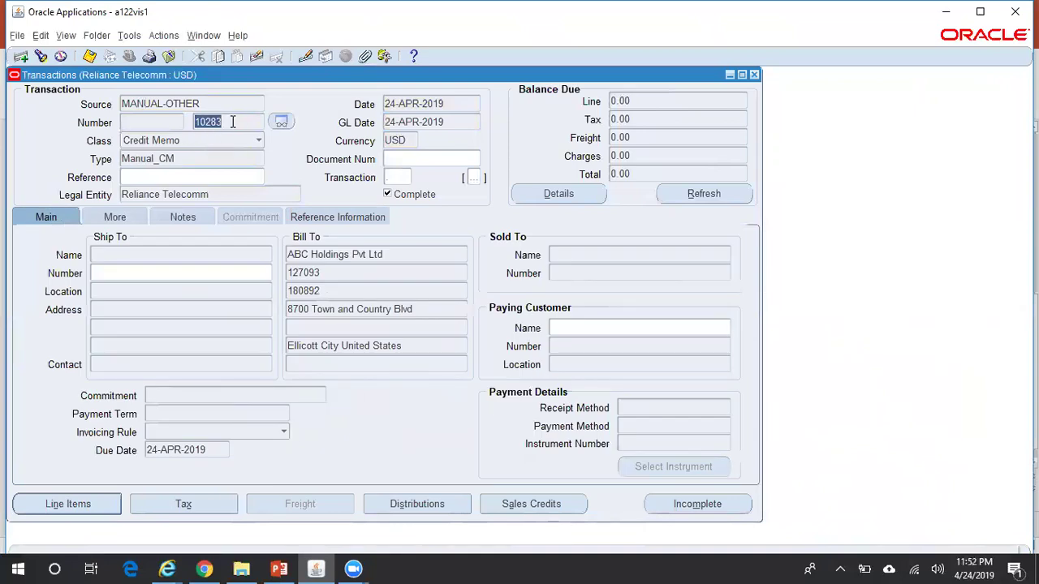
click(165, 38)
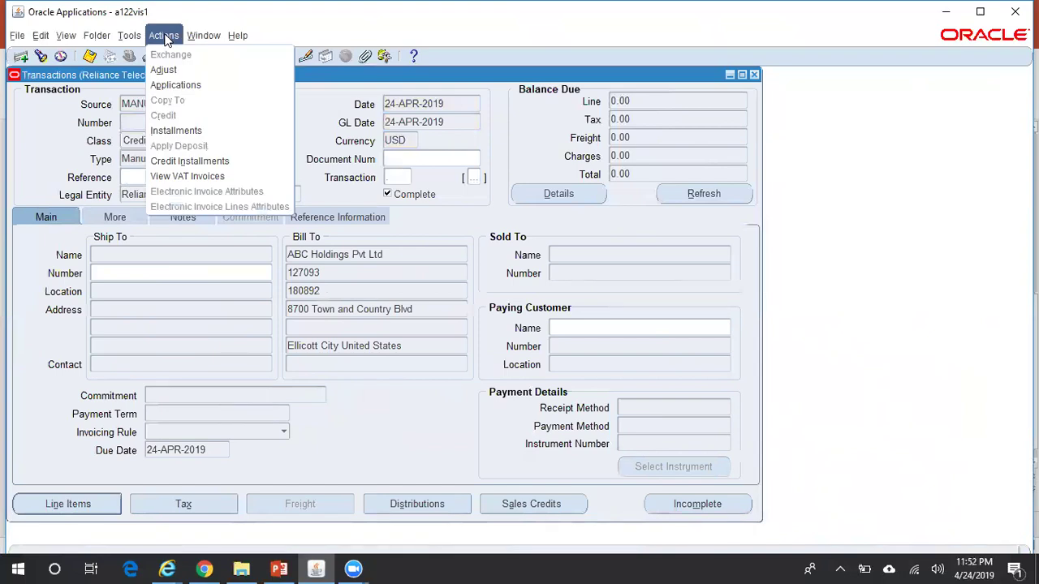
Review credit memo 10283's activity showing 132,000.00 applied to invoice 10282, then close it.
click(188, 130)
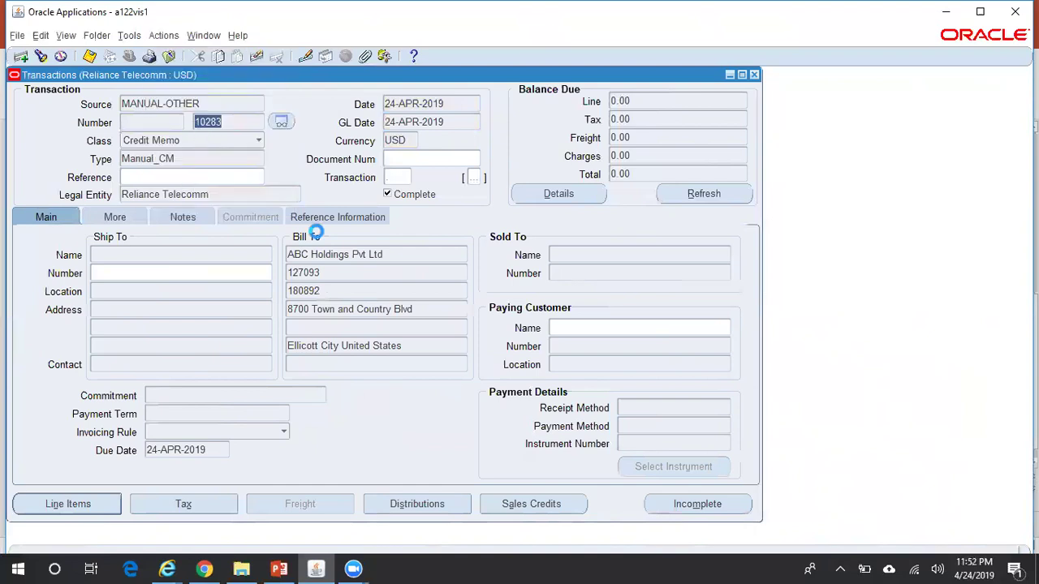
click(544, 407)
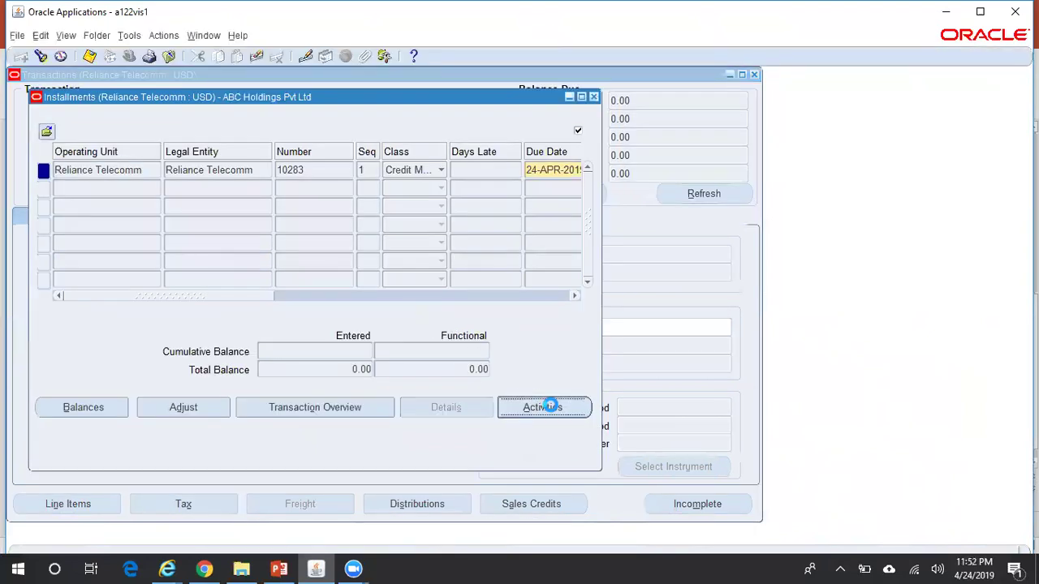
click(552, 424)
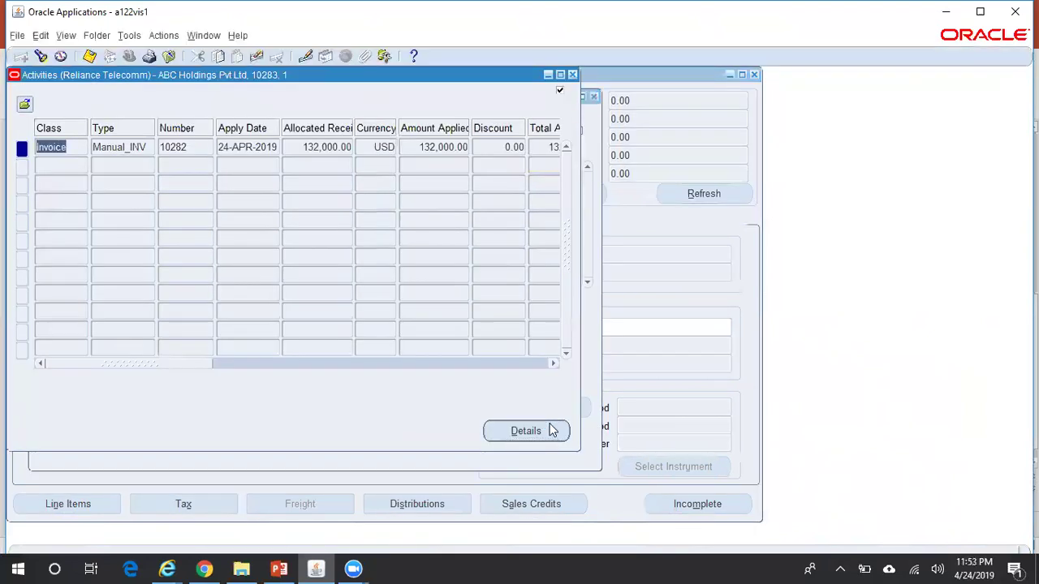
click(125, 151)
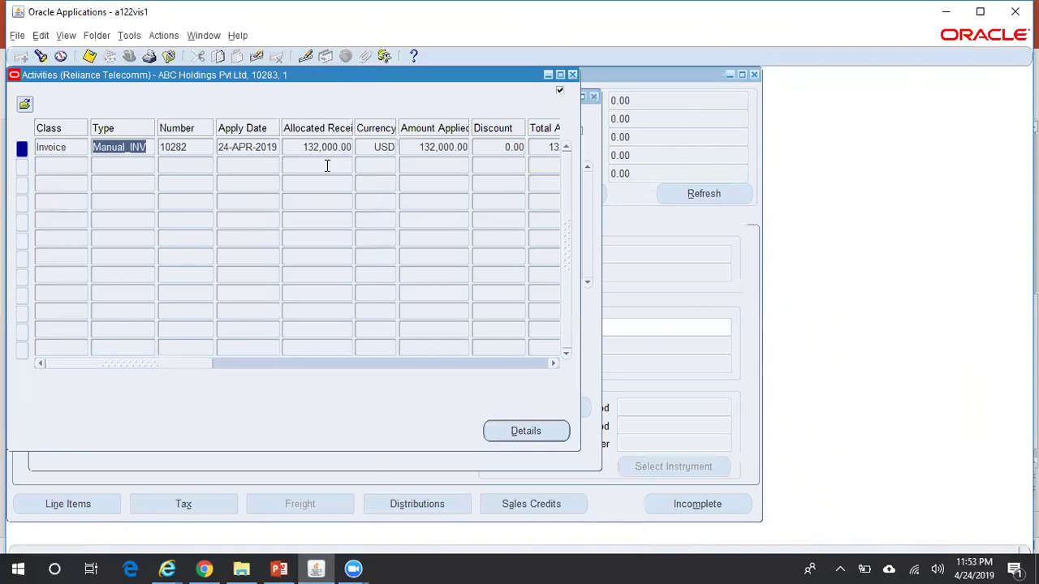
click(425, 147)
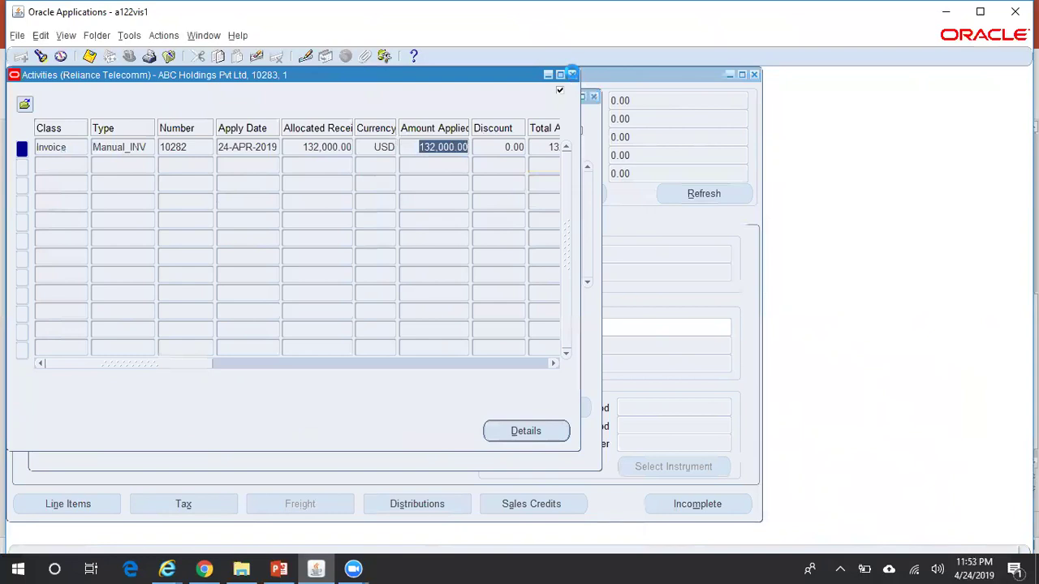
click(571, 74)
click(594, 97)
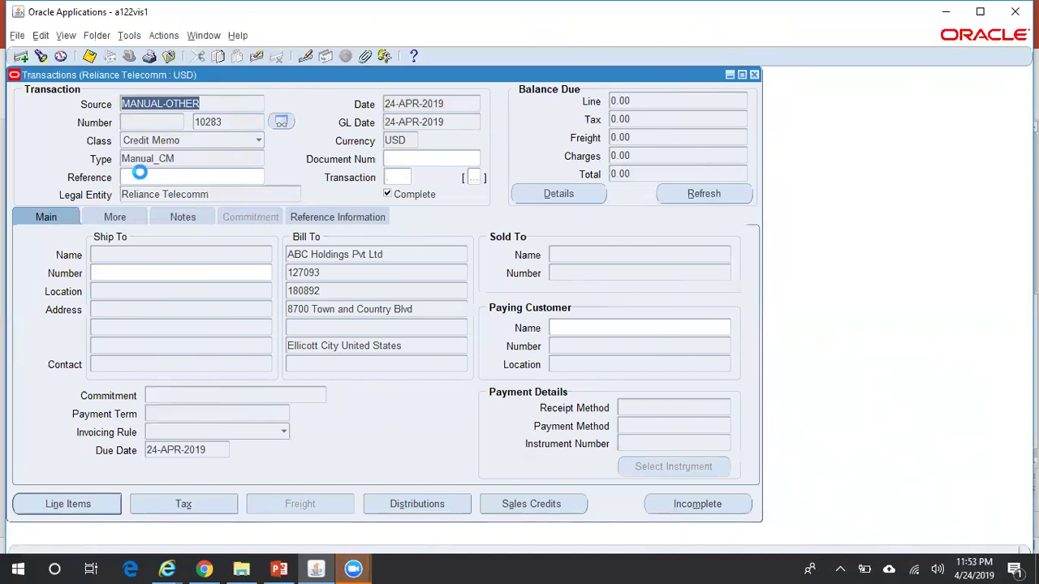
Step back to invoice 10282, then close the form and open a blank Transactions form.
key(Up)
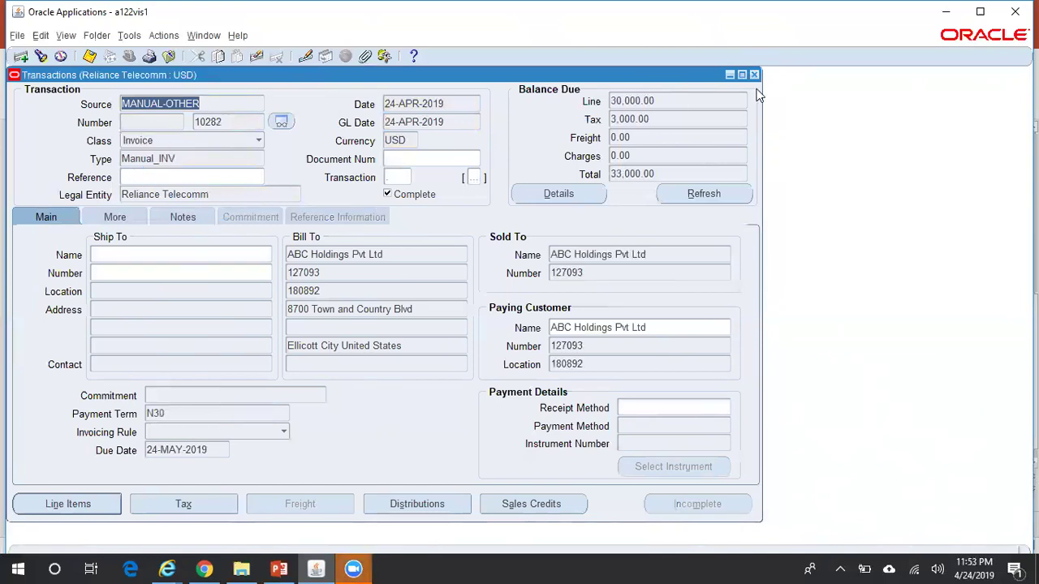
click(755, 74)
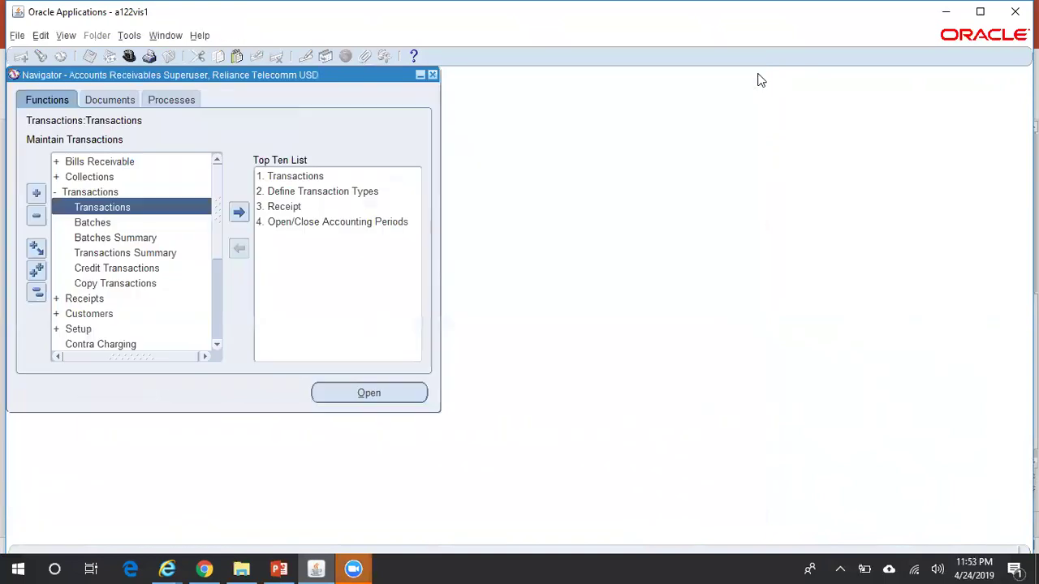
double_click(137, 206)
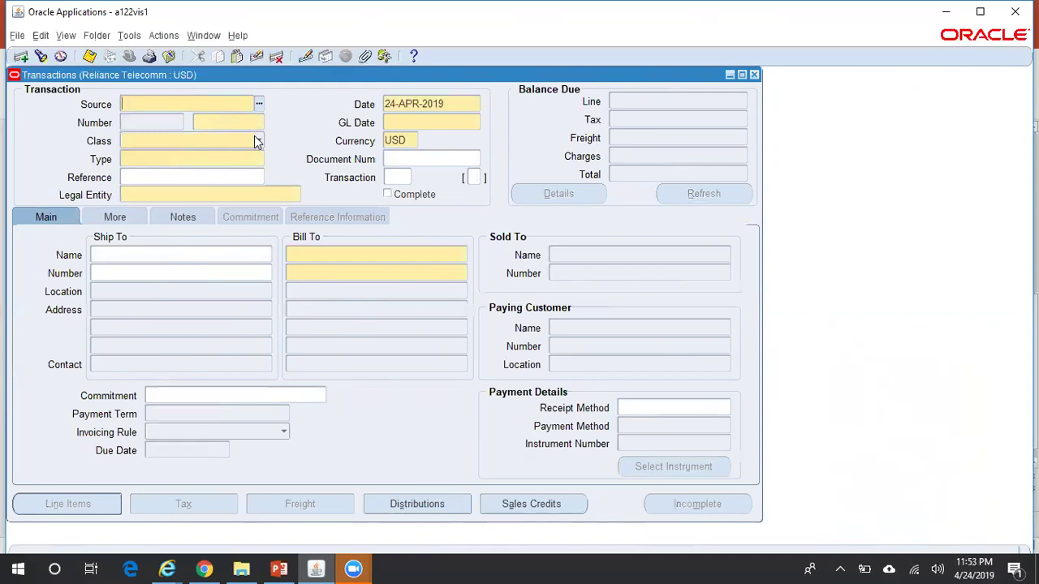
Enter source MANUAL-OTHER, class Credit Memo and transaction type Manual_CM.
text(manual)
key(Tab)
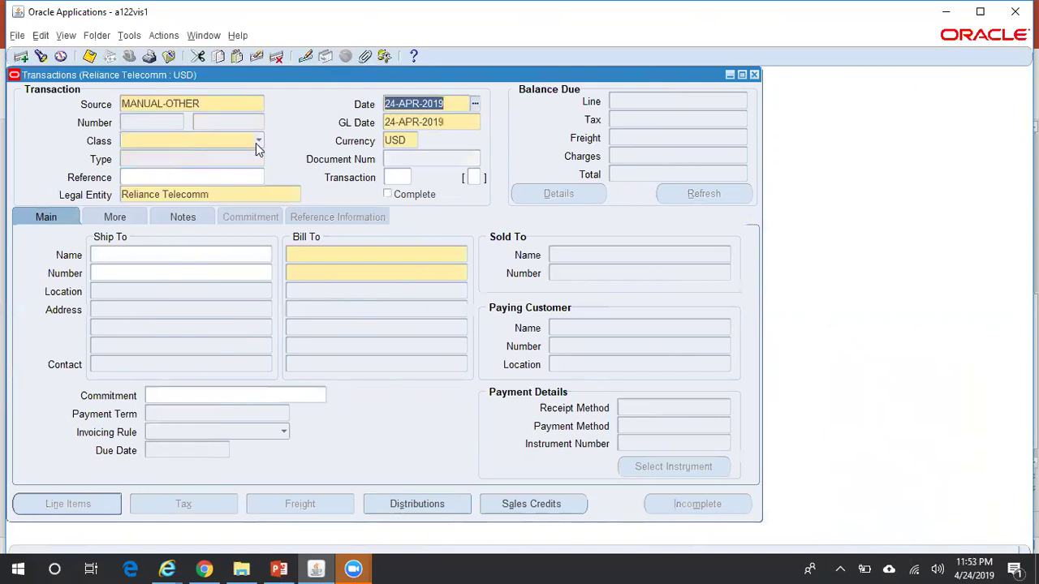
click(256, 142)
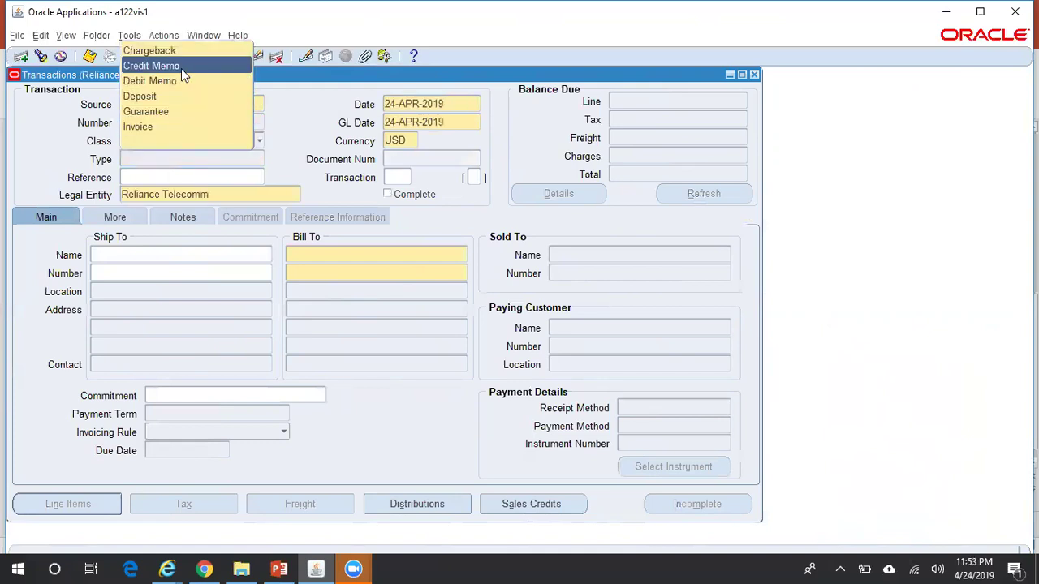
click(181, 68)
click(243, 162)
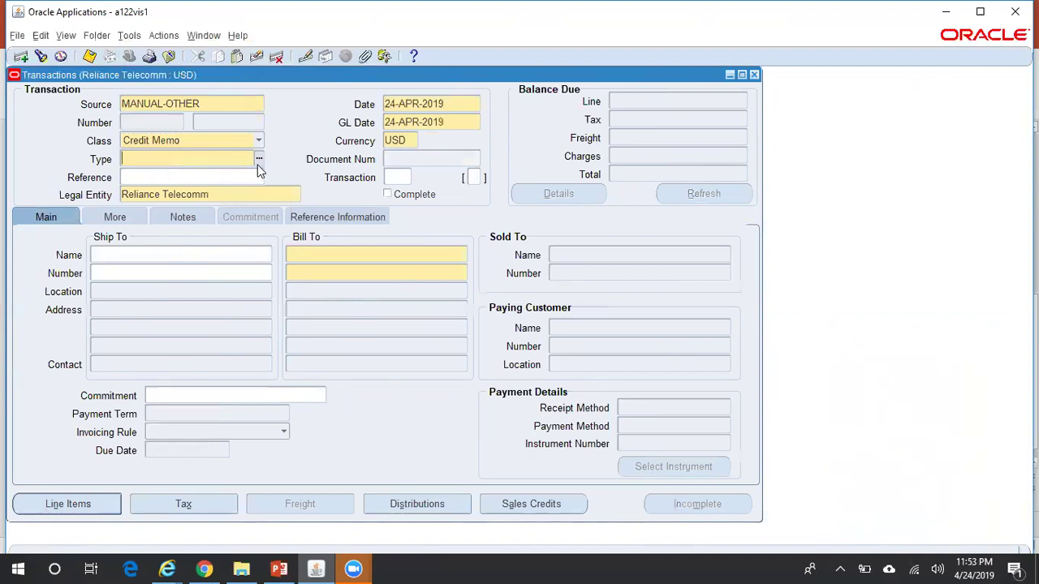
click(259, 160)
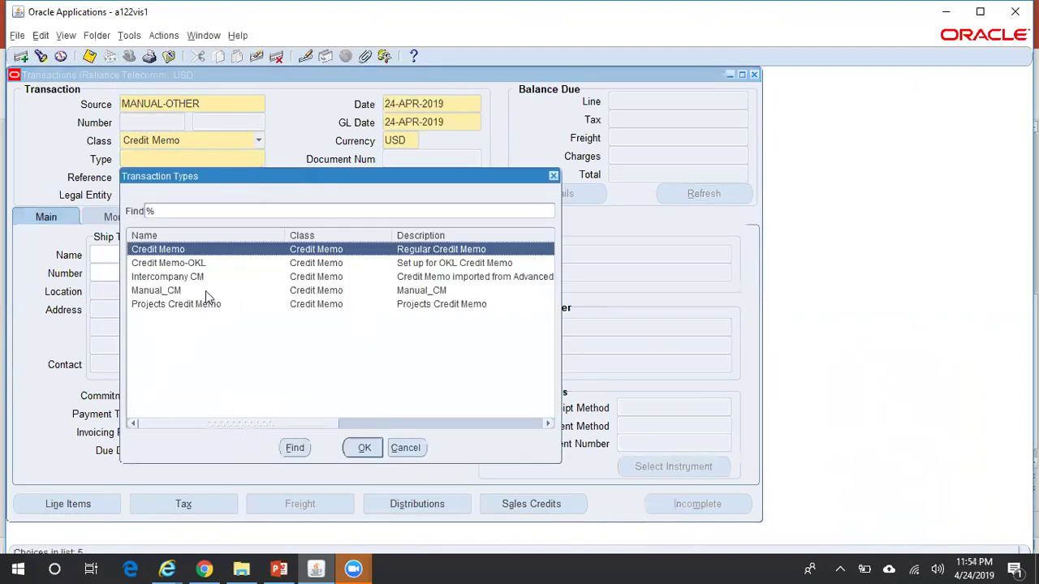
click(205, 291)
click(364, 447)
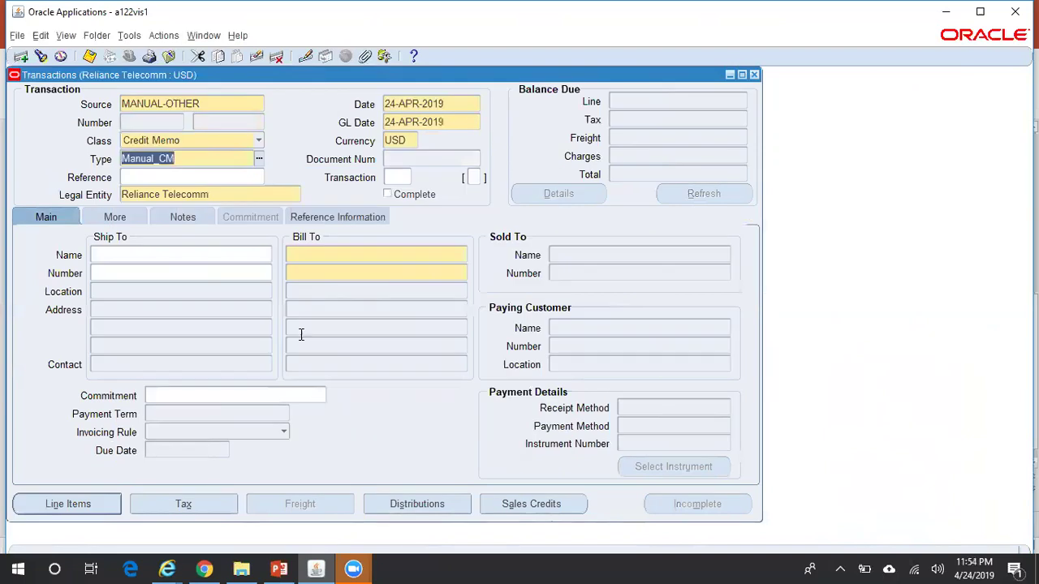
Bill the credit memo to ABC Holdings Pvt Ltd and bring up its Lines window.
click(359, 255)
text(A)
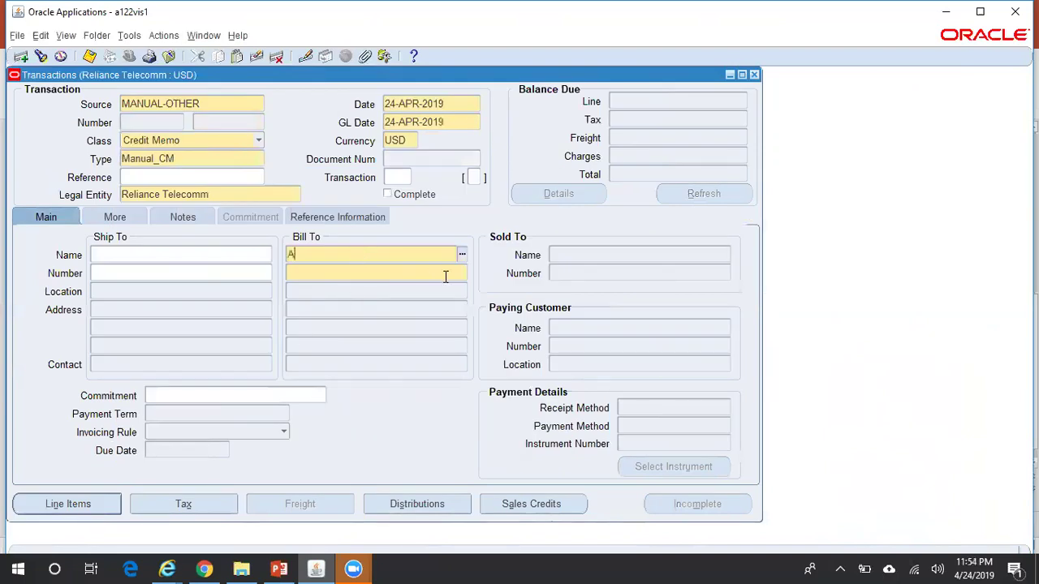
text(BC)
key(Tab)
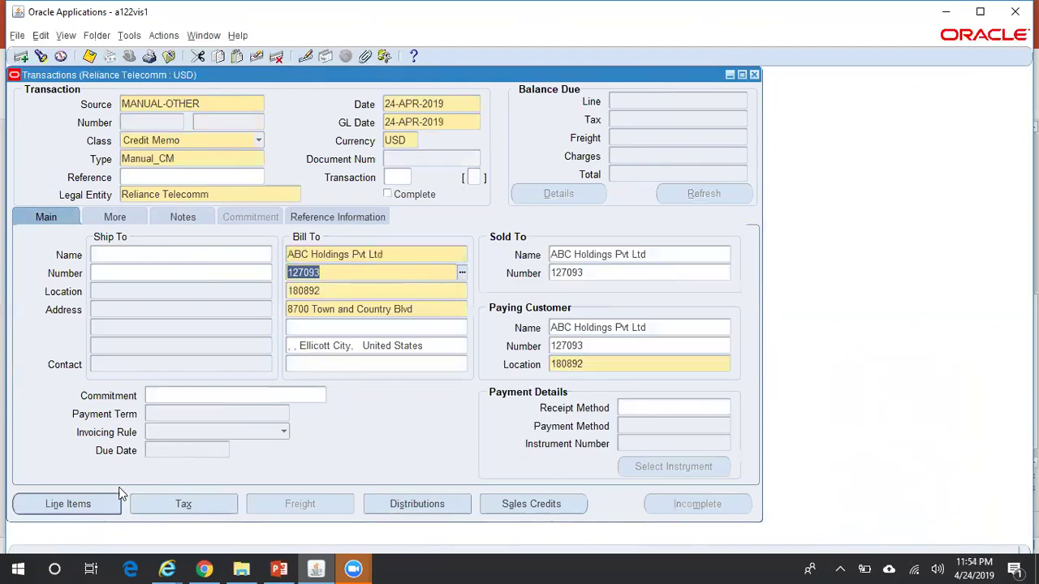
click(79, 498)
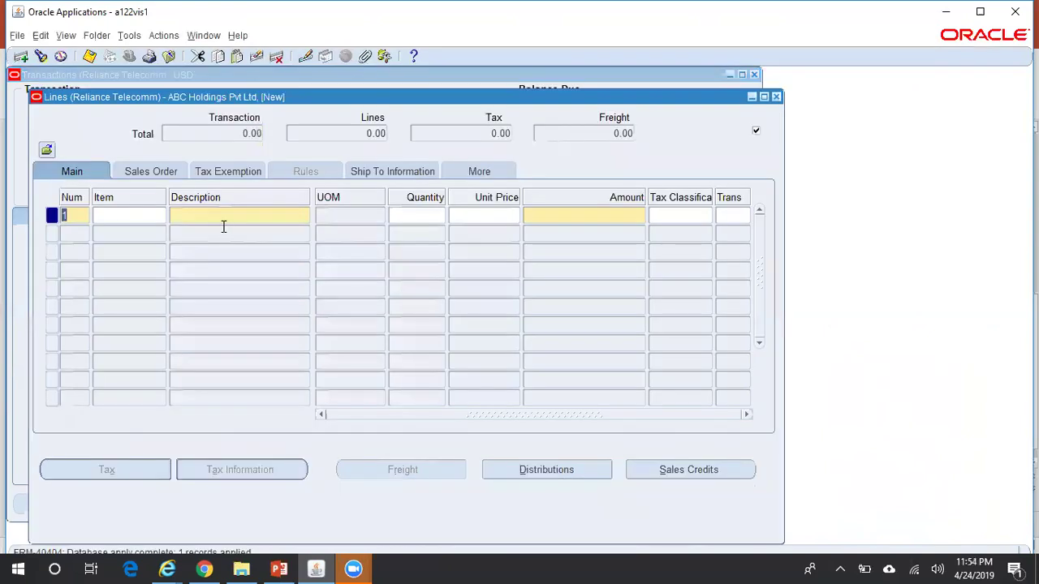
click(215, 215)
Add line 'Test', quantity 1 at unit price -1000, save, and check the <100.00> tax.
text(Test)
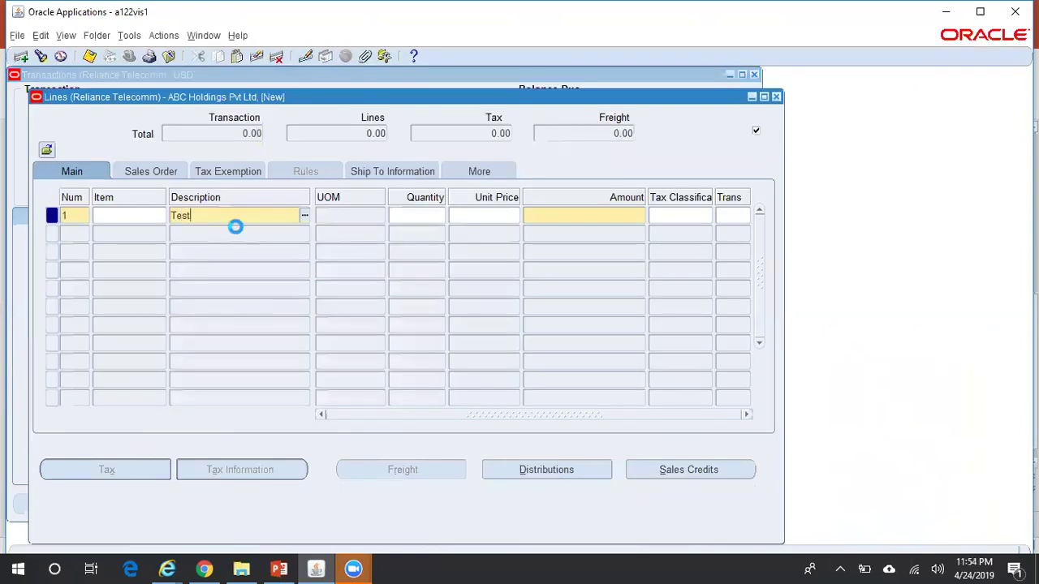
key(Tab)
text(1)
key(Tab)
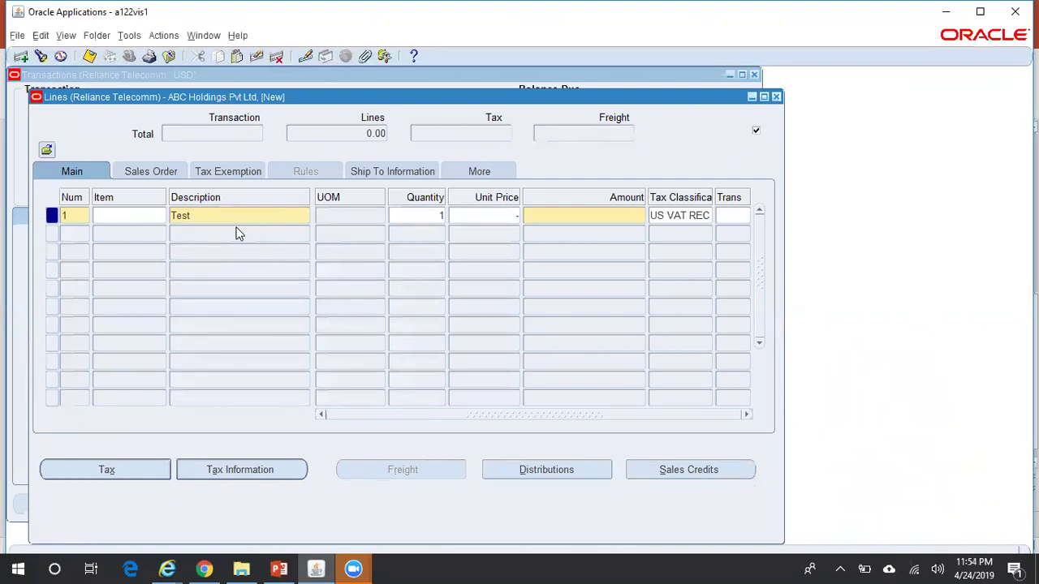
text(-15)
key(BackSpace)
text(000)
key(Tab)
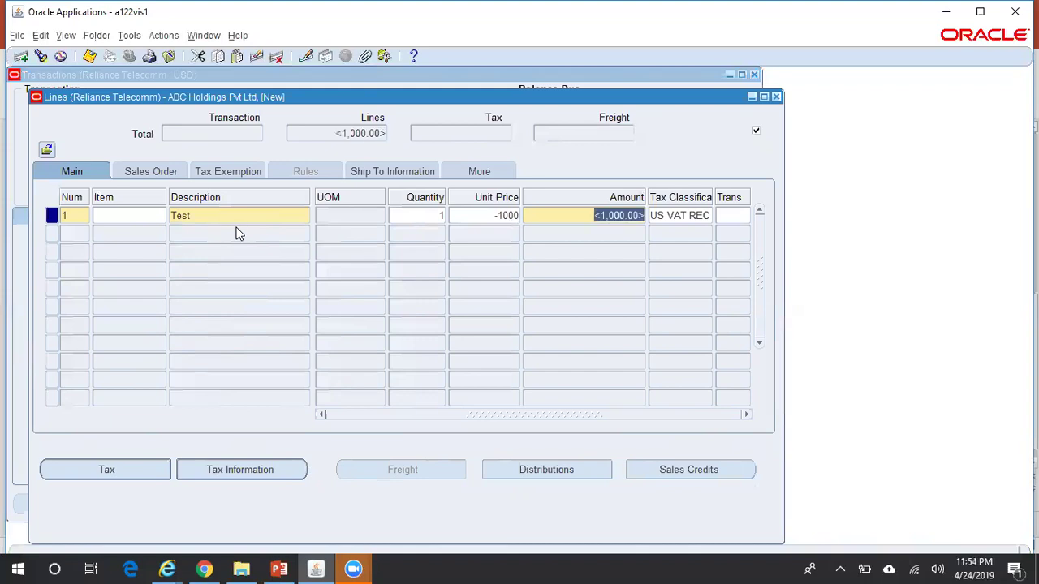
key(ctrl+s)
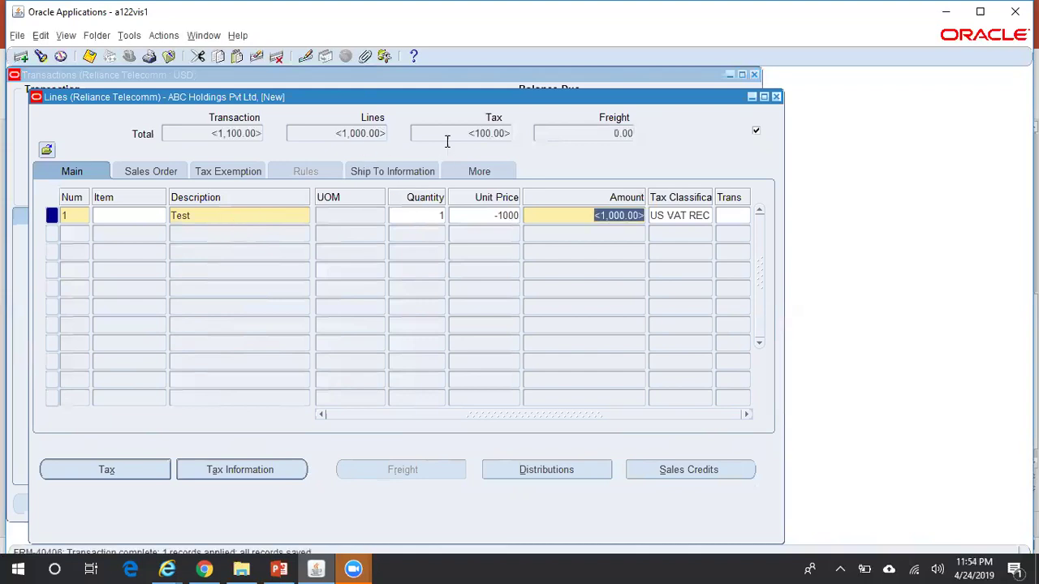
click(498, 128)
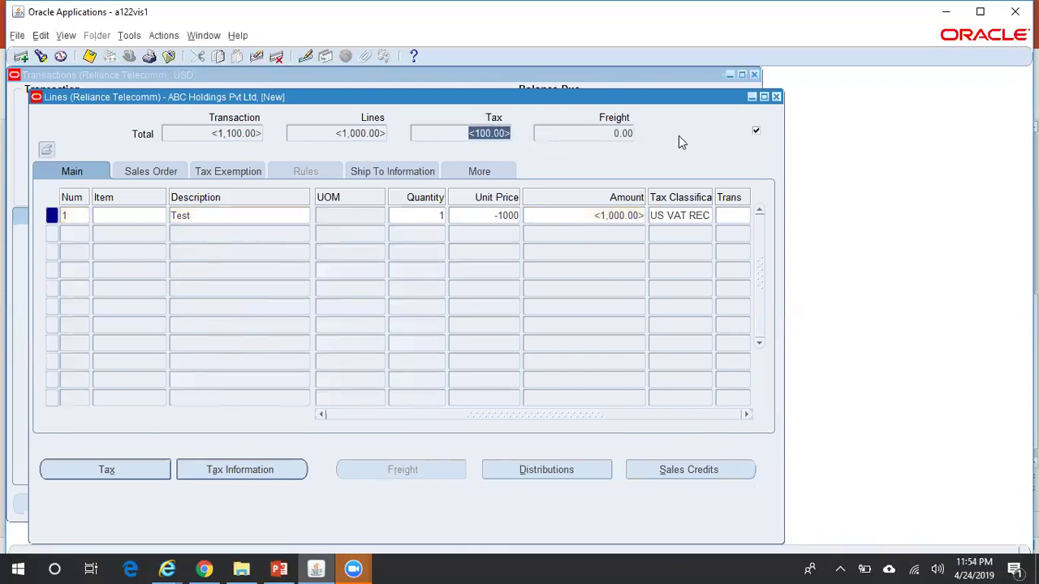
Return to the transaction header and complete credit memo 10284 totalling <1,100.00>.
click(775, 98)
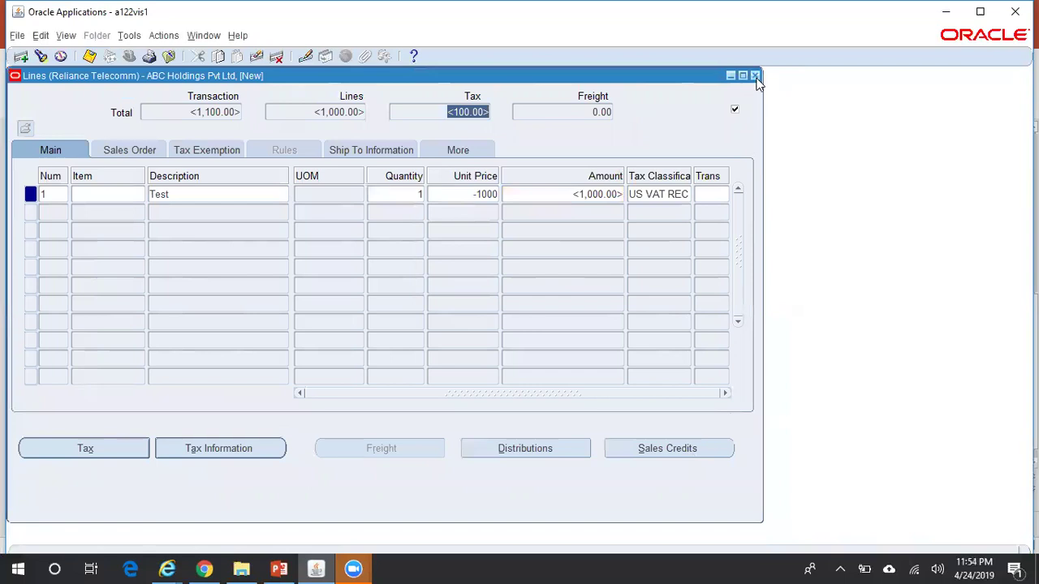
double_click(626, 79)
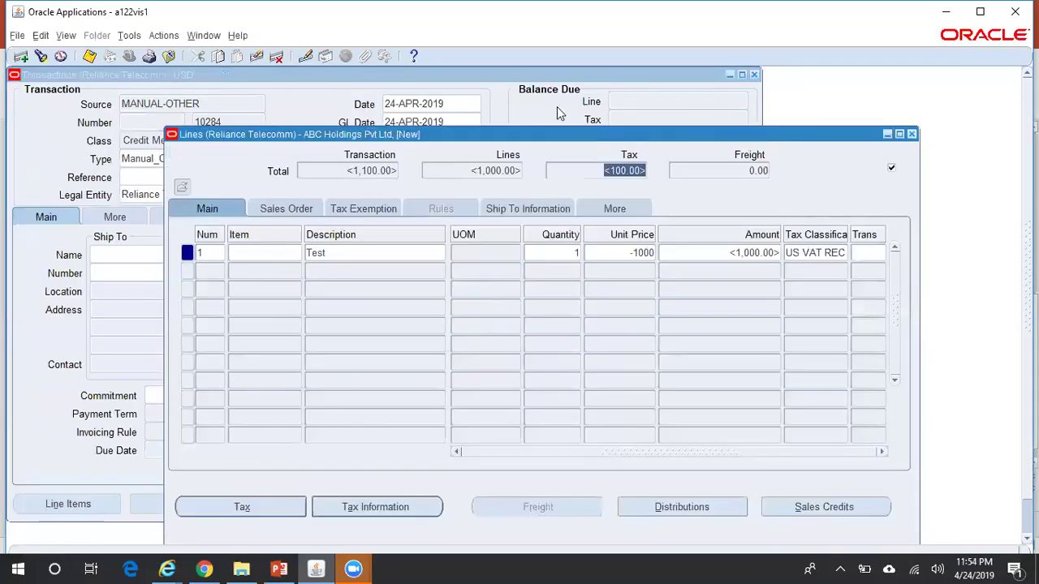
click(546, 100)
click(714, 503)
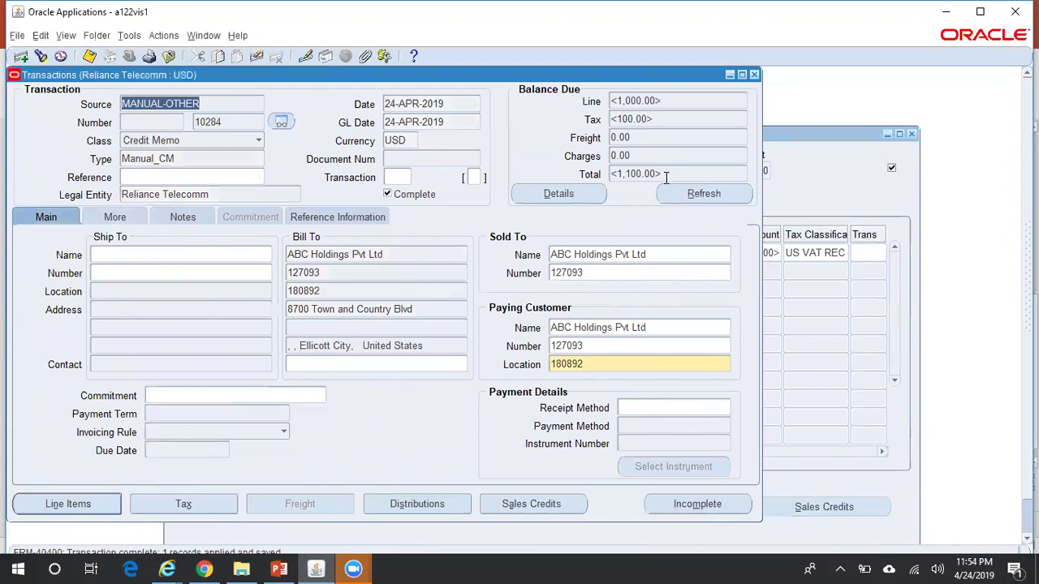
Via Actions > Applications, apply the full 1,100.00 to invoice 10193 and save.
click(164, 36)
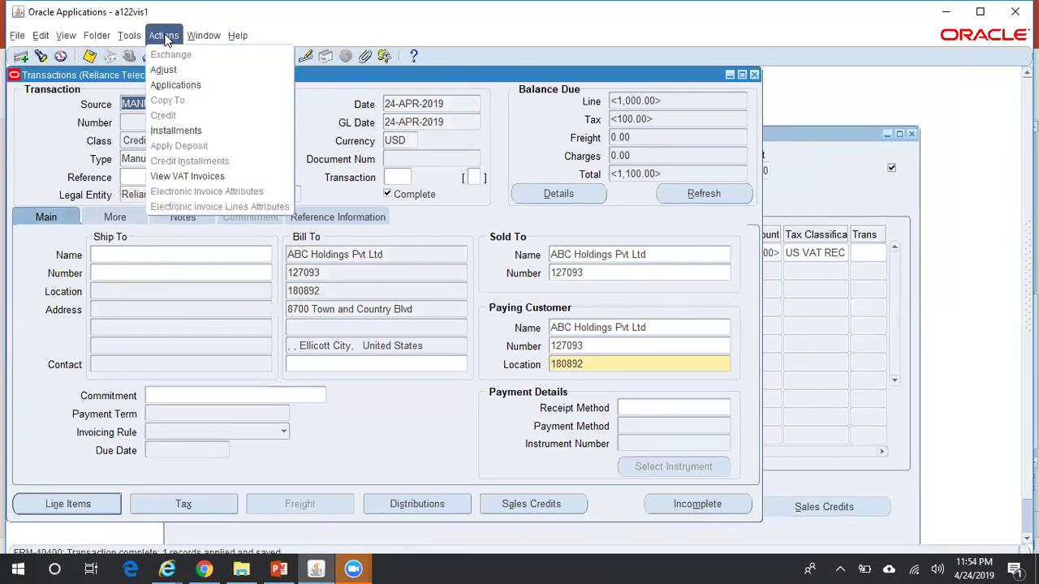
click(185, 84)
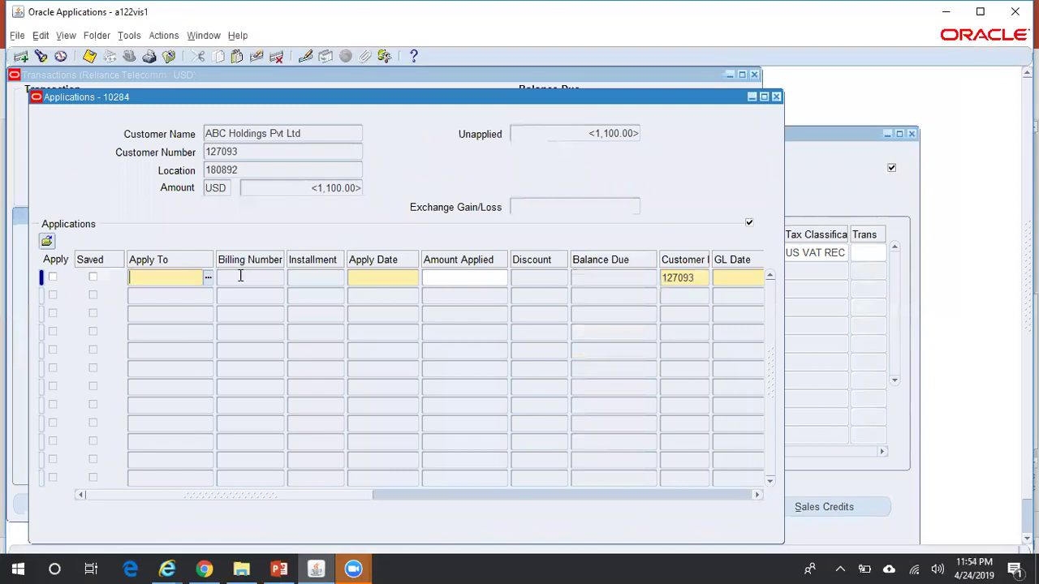
click(209, 280)
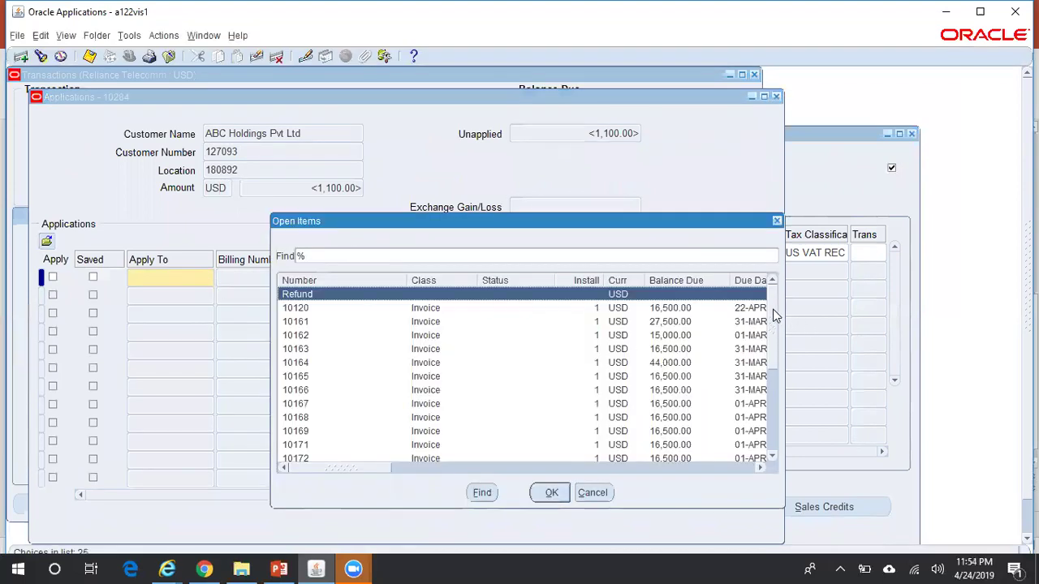
drag(773, 315, 781, 405)
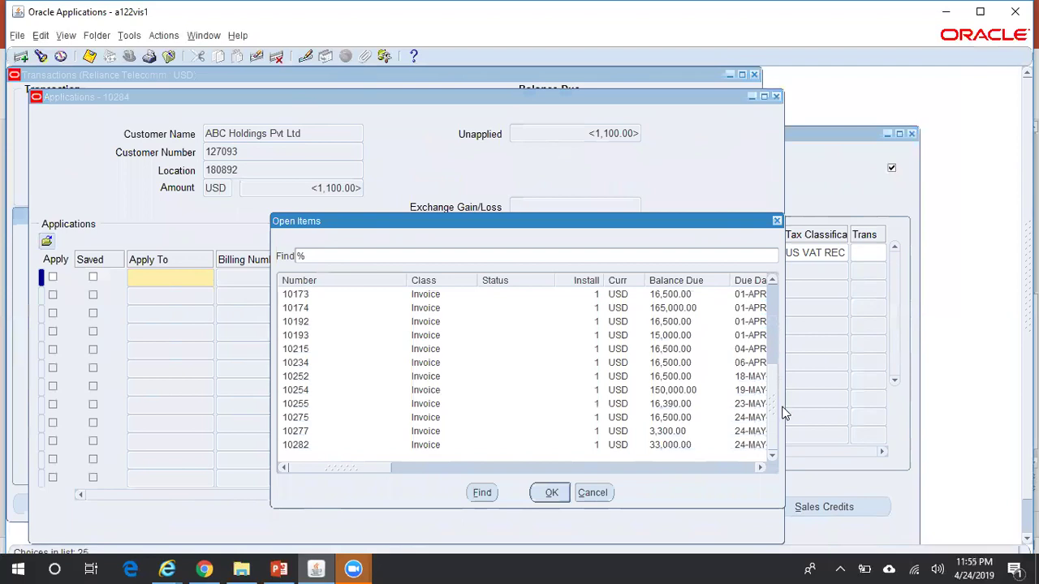
click(623, 335)
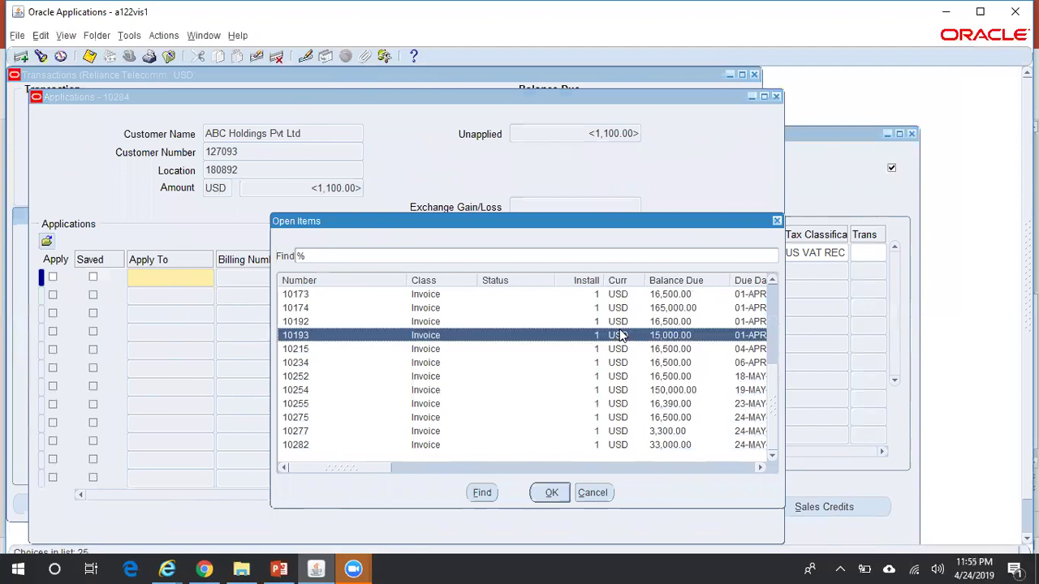
click(549, 492)
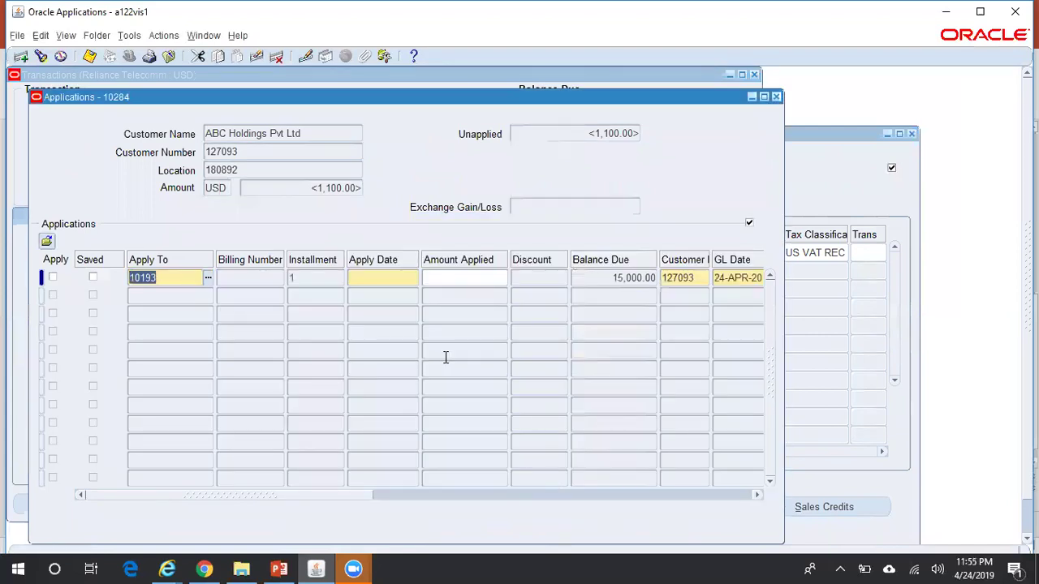
click(380, 278)
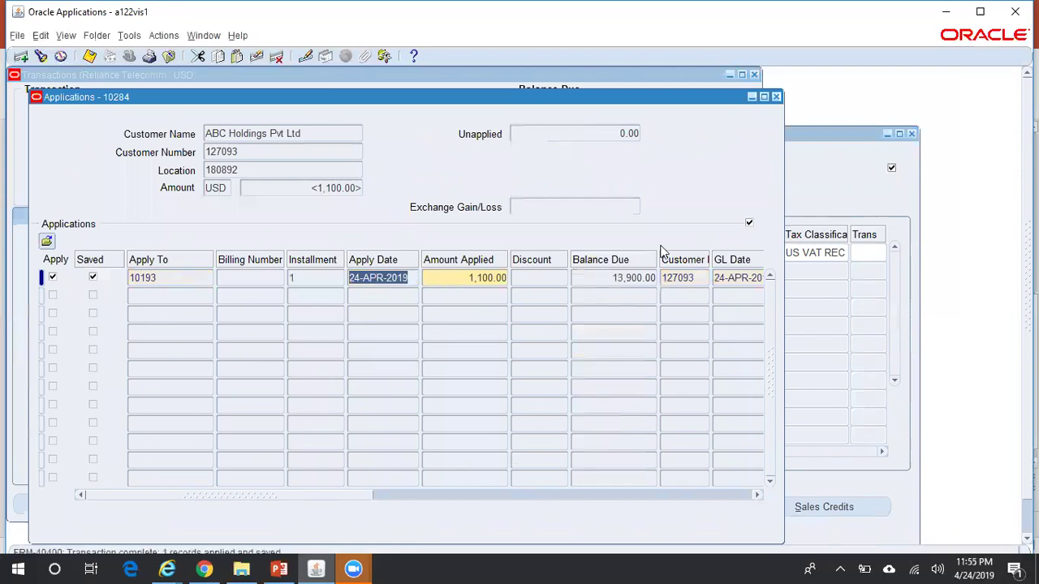
click(776, 98)
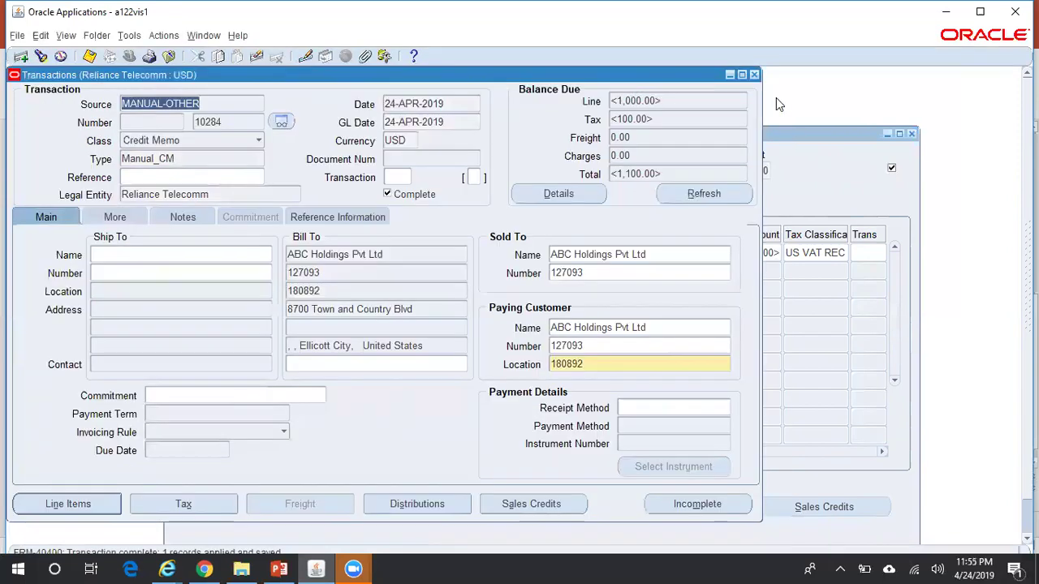
Review the Reference Information of credit memo 10284.
click(360, 221)
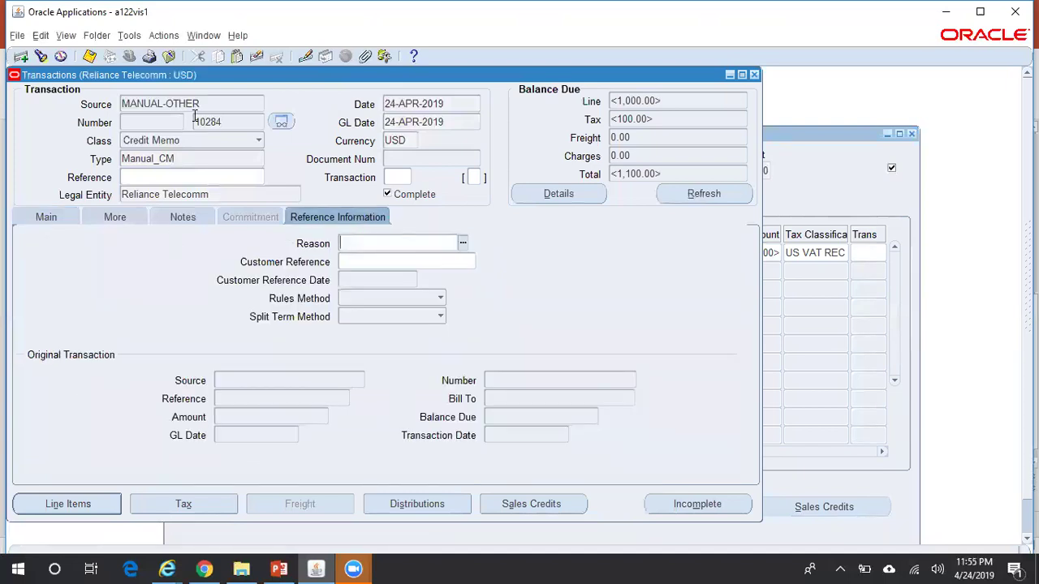
double_click(232, 122)
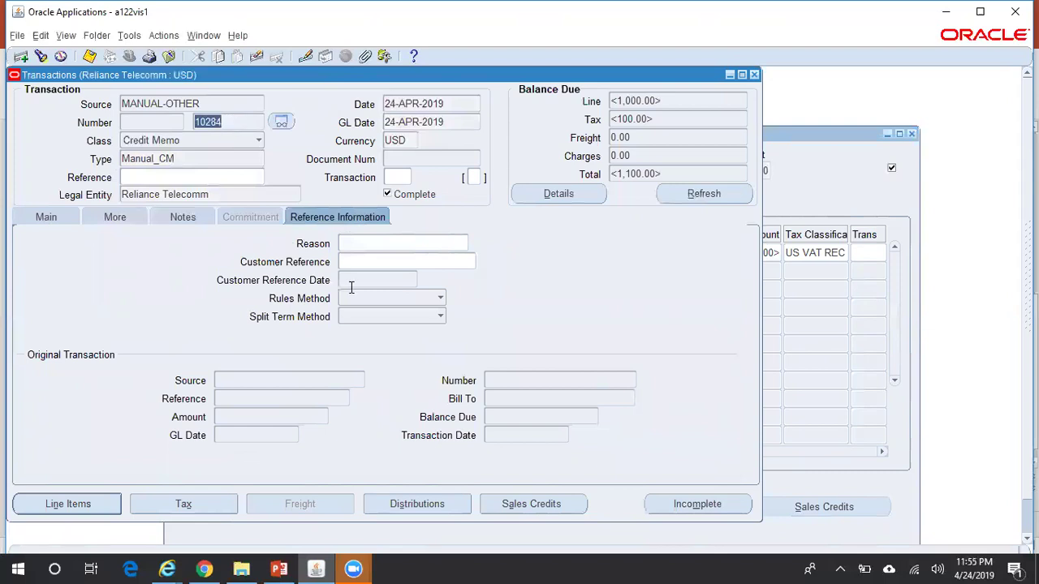
click(50, 217)
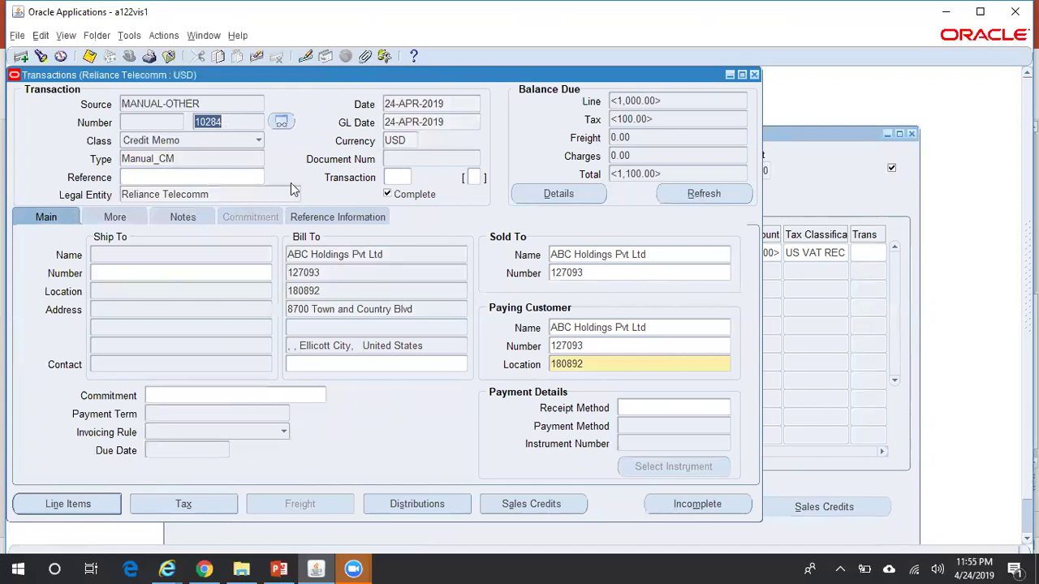
Re-query transaction 10284 and confirm it shows 0.00 due with no original transaction.
key(F11)
click(216, 119)
text(10284)
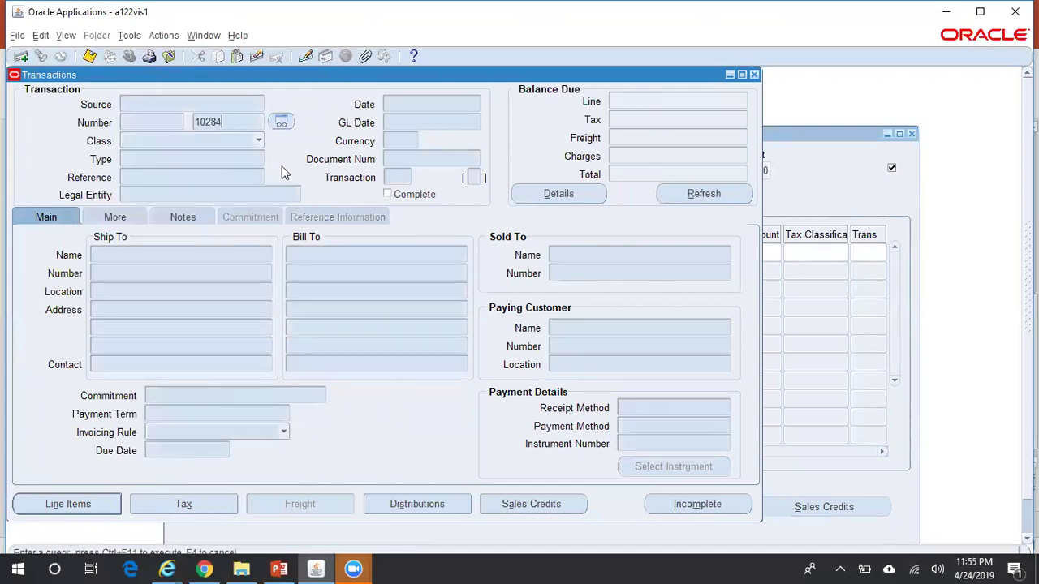
click(350, 223)
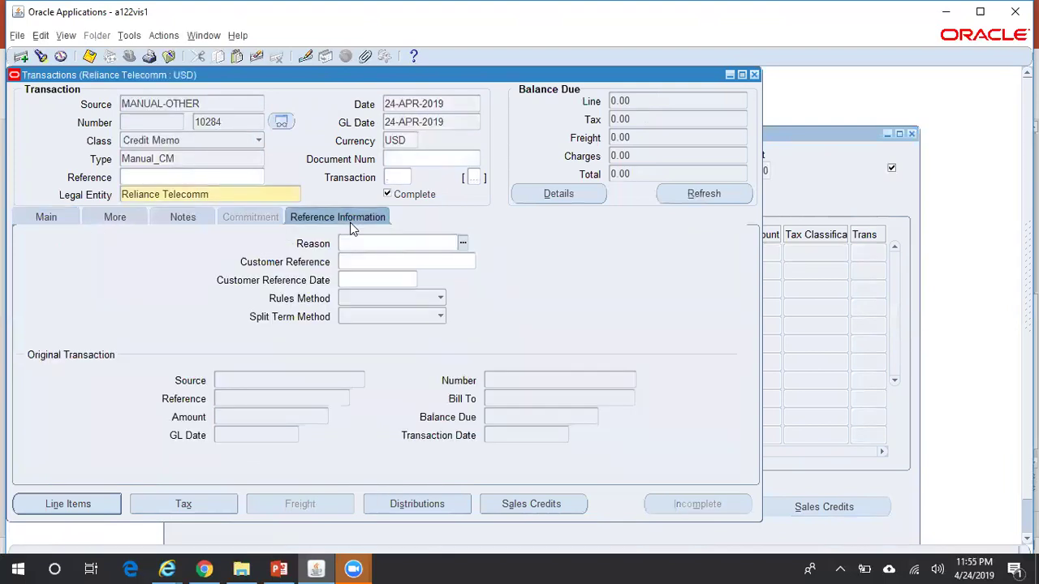
click(57, 224)
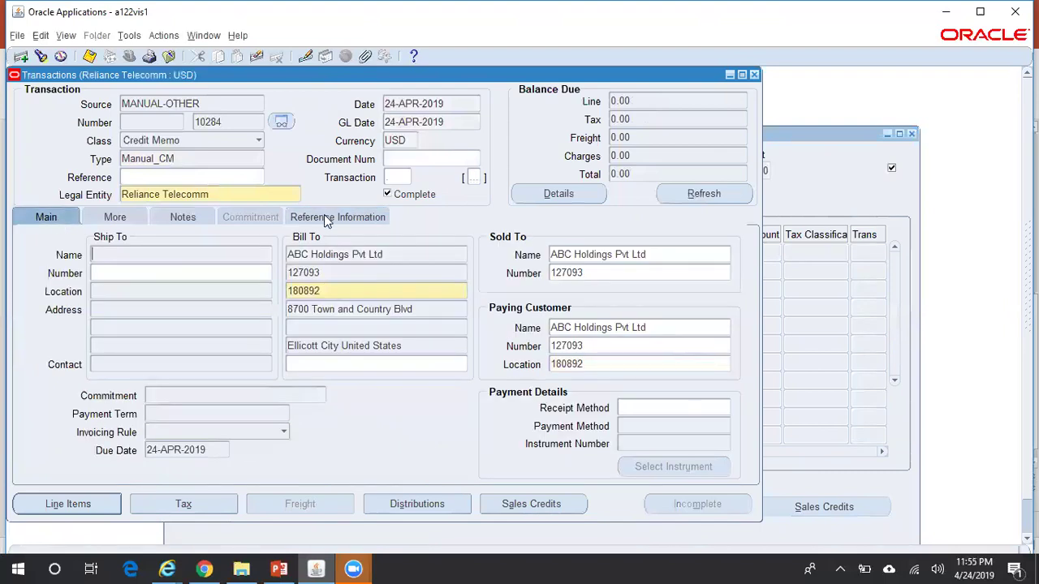
click(324, 215)
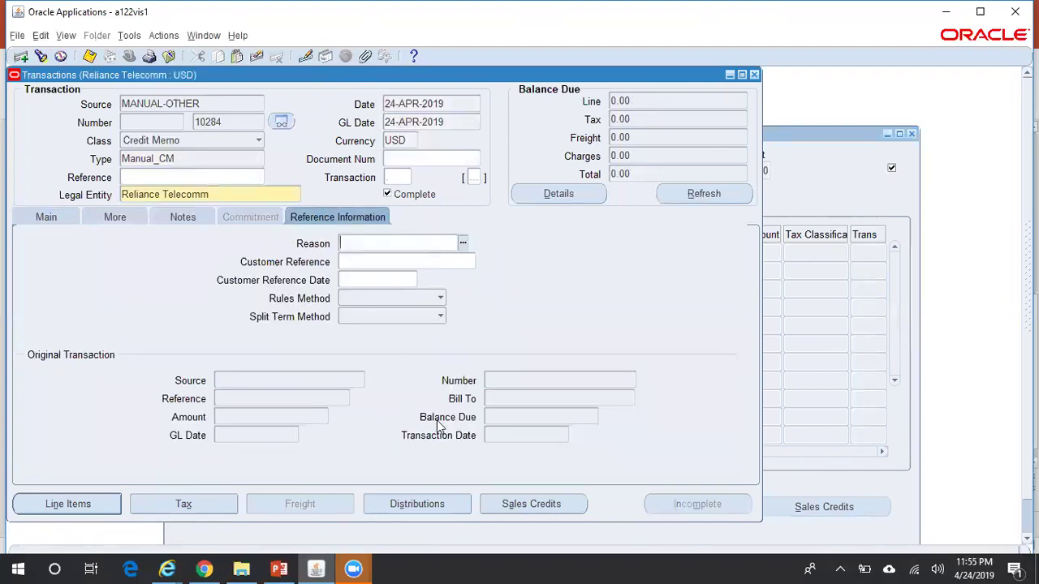
click(45, 220)
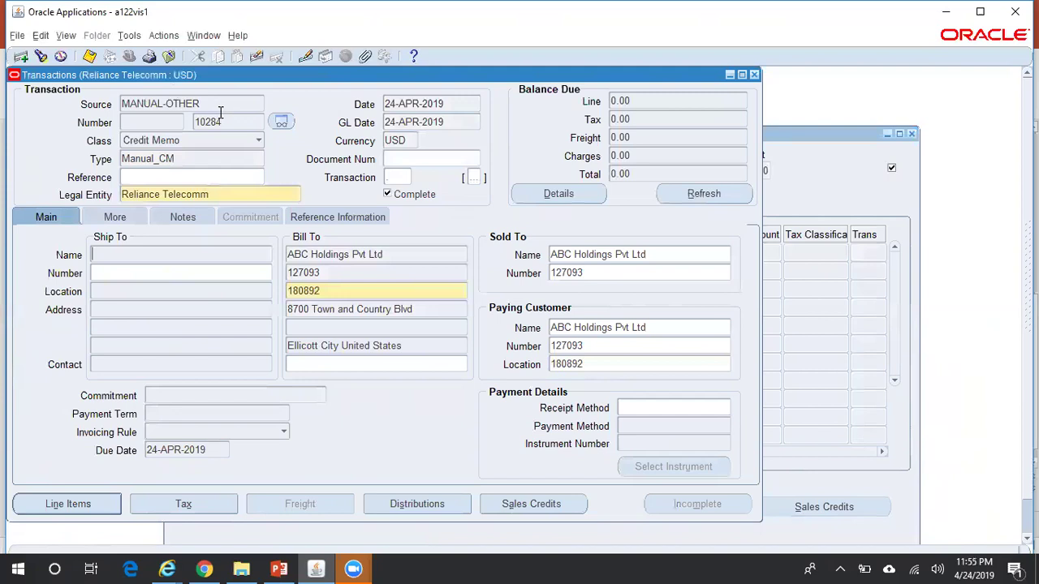
click(165, 35)
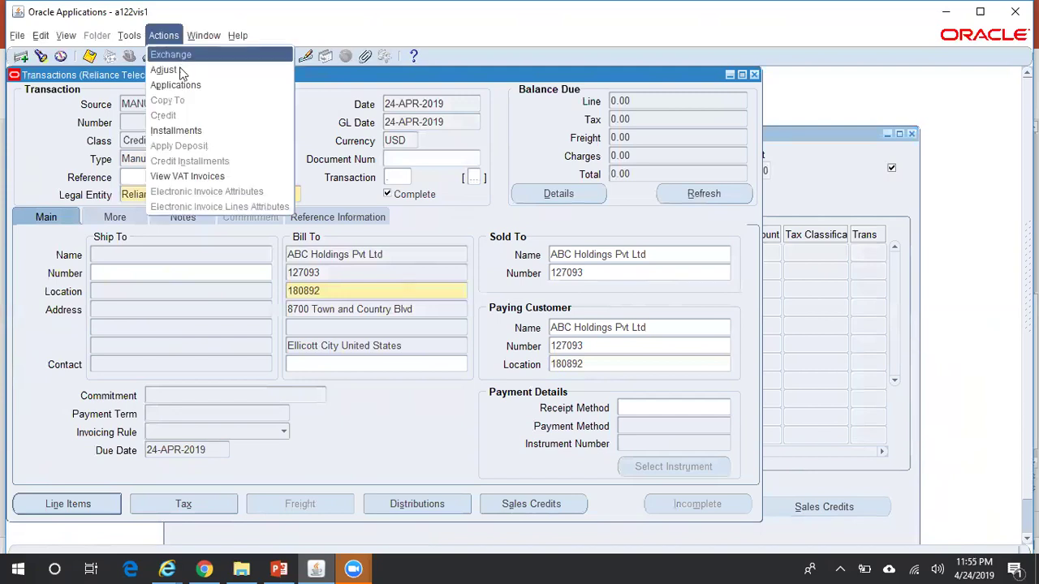
click(216, 132)
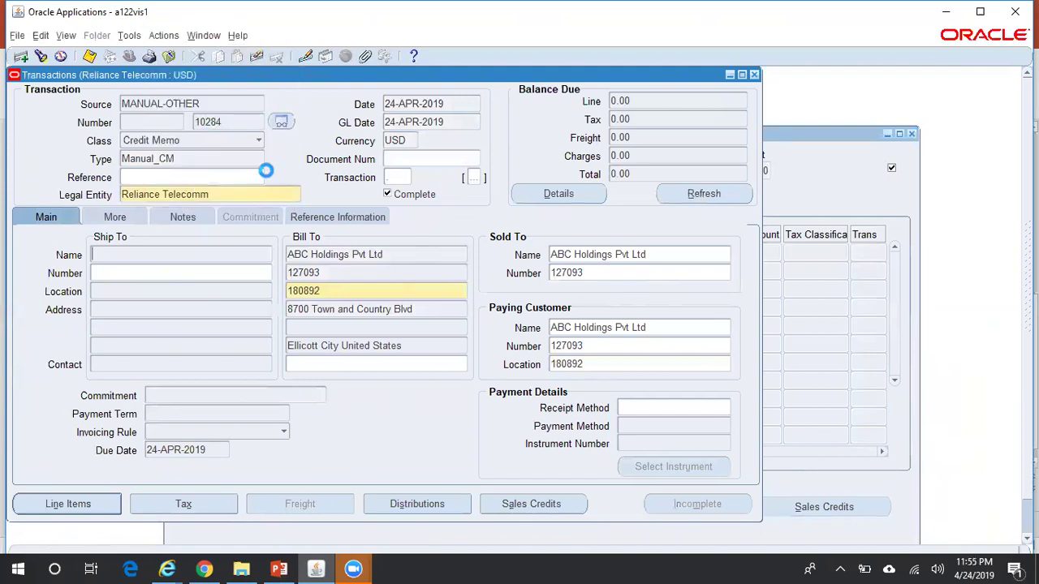
click(549, 407)
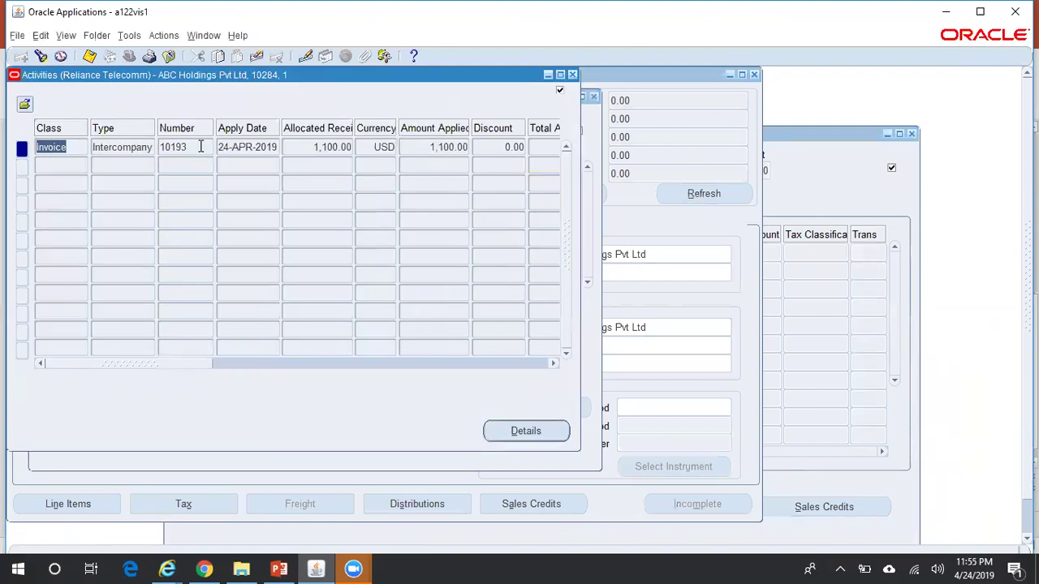
click(201, 147)
click(512, 436)
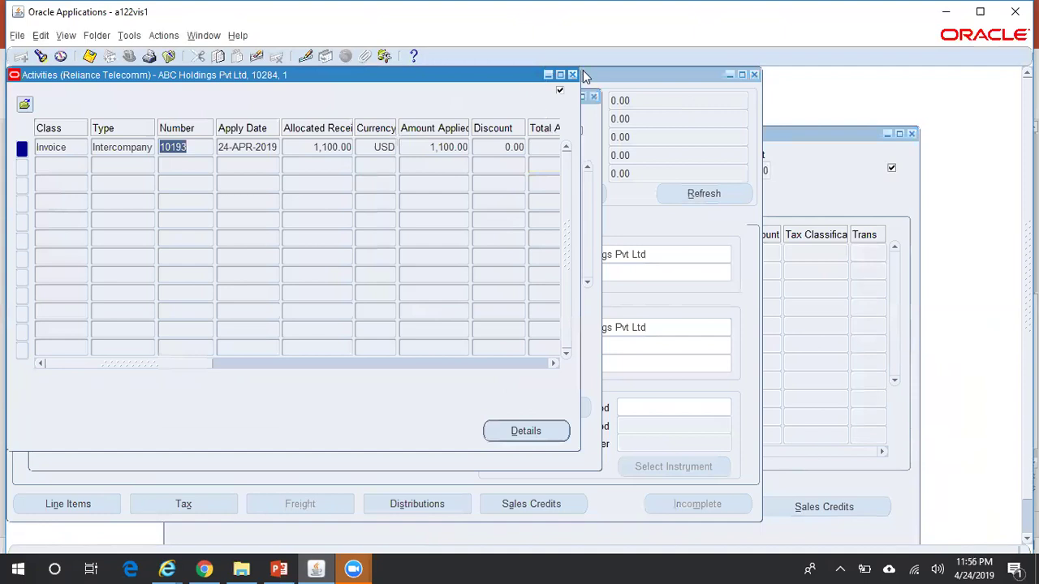
click(572, 75)
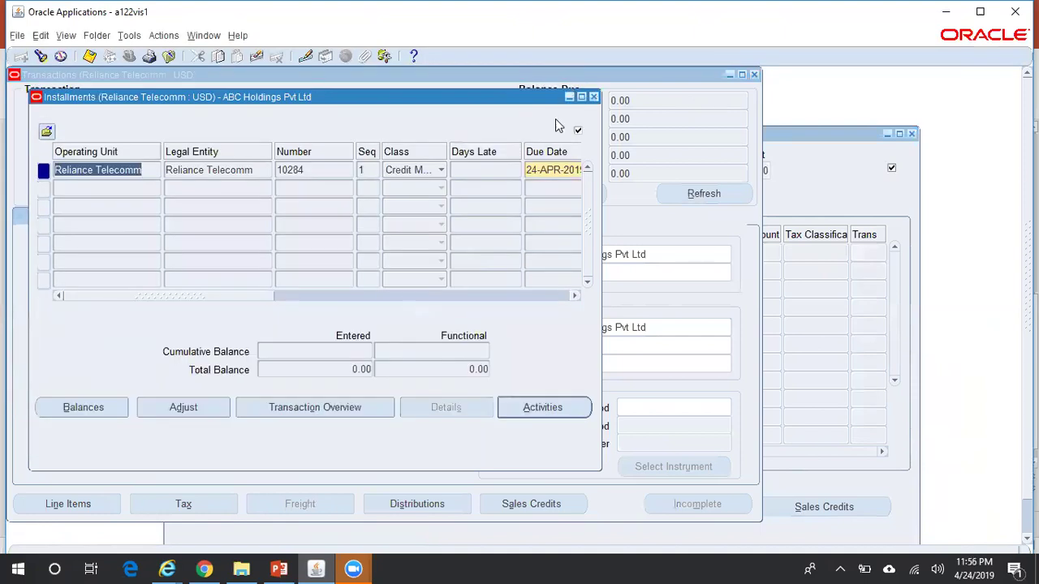
click(593, 96)
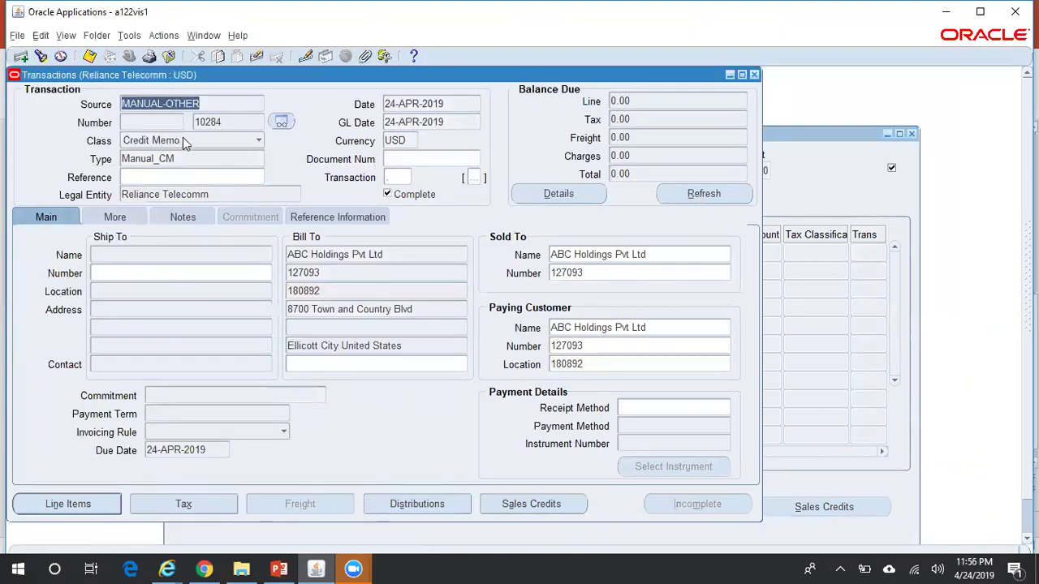
double_click(233, 121)
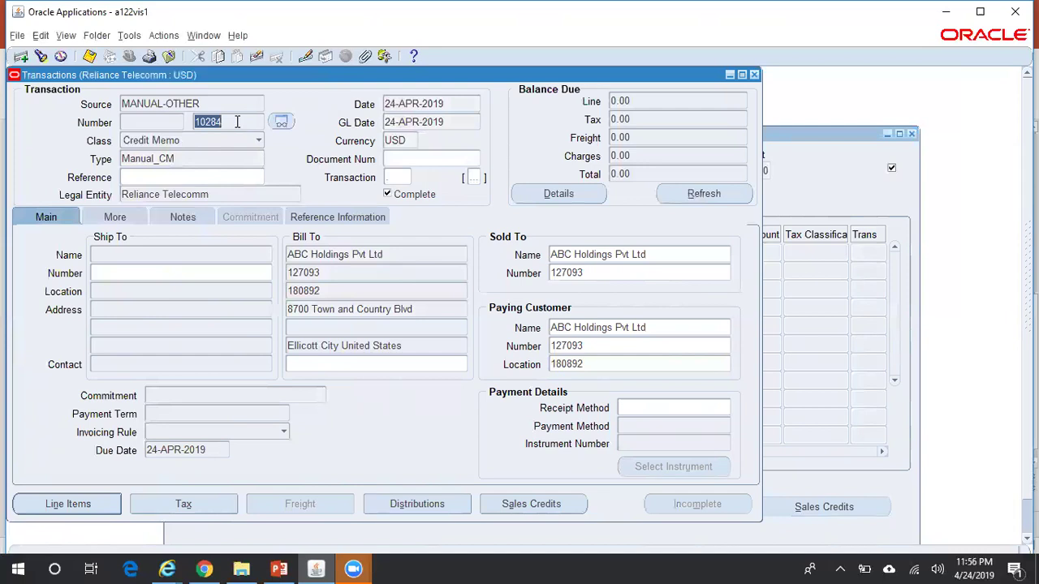
Create draft accounting for credit memo 10284 via Tools > Create Accounting.
click(161, 36)
mouse_move(130, 36)
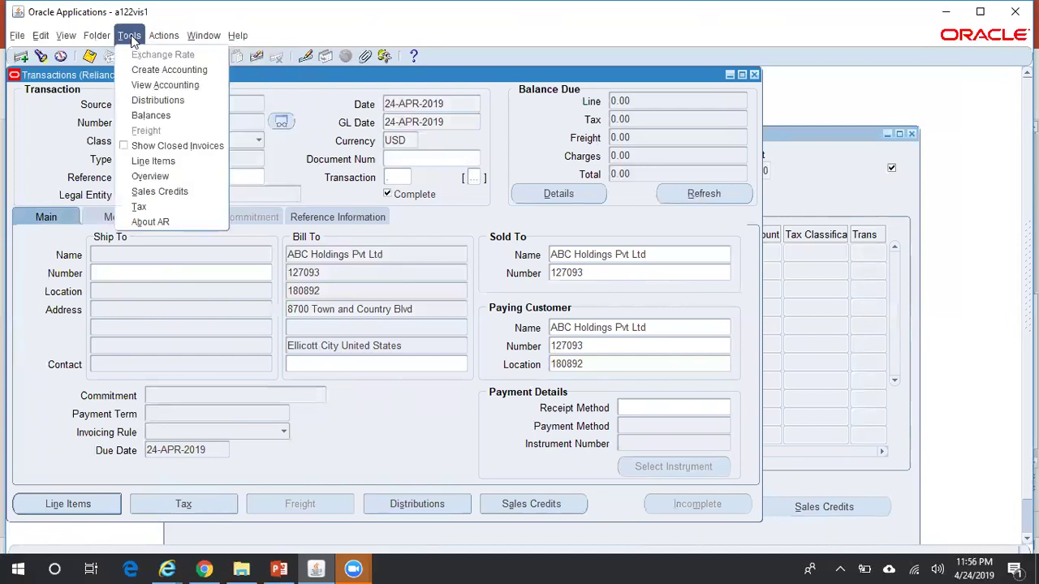
click(147, 71)
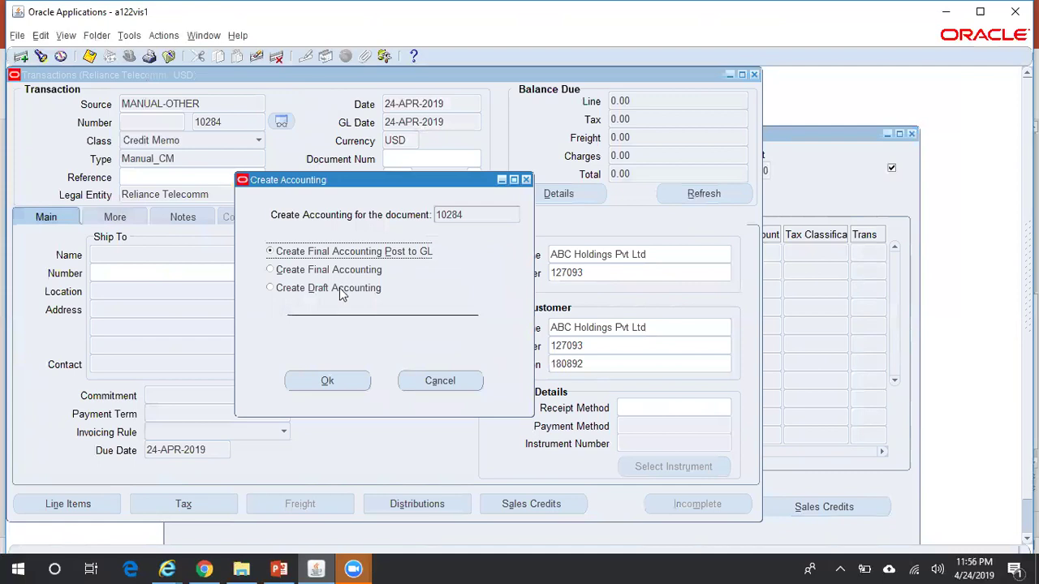
click(339, 288)
click(358, 388)
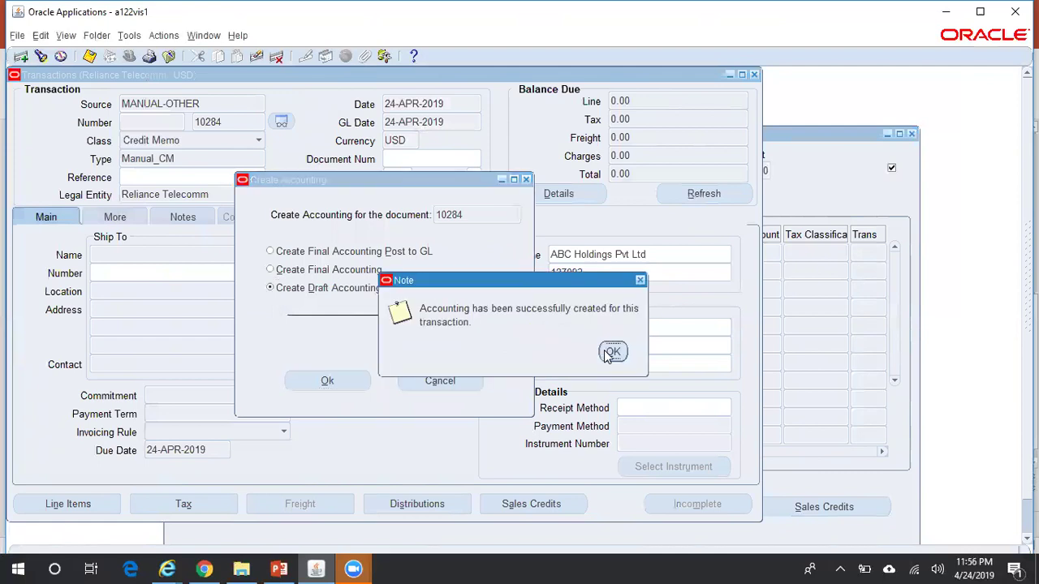
click(612, 352)
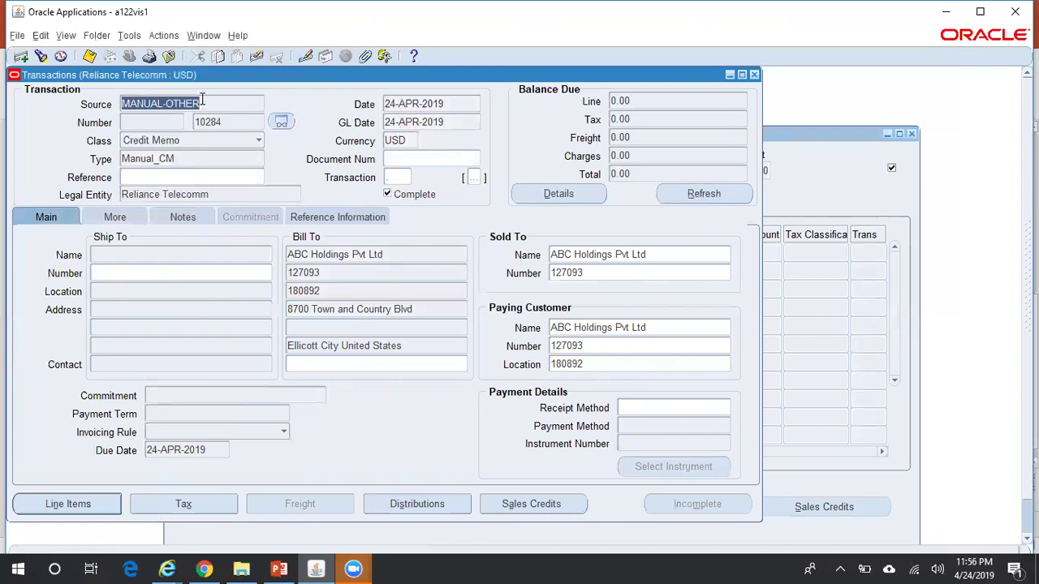
Open View Accounting for the credit memo and switch to its browser window.
click(129, 36)
click(151, 87)
click(166, 568)
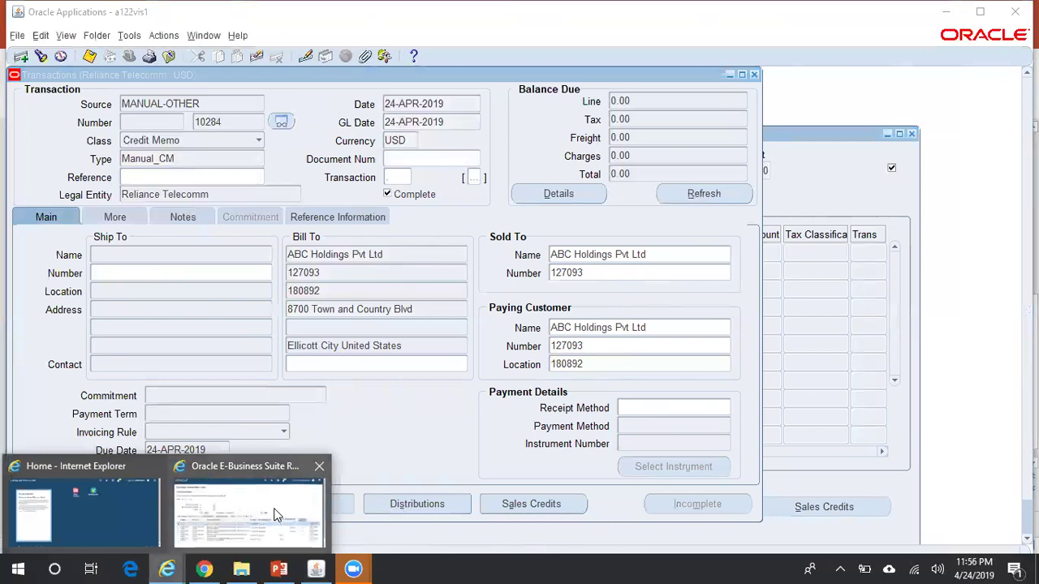
click(296, 512)
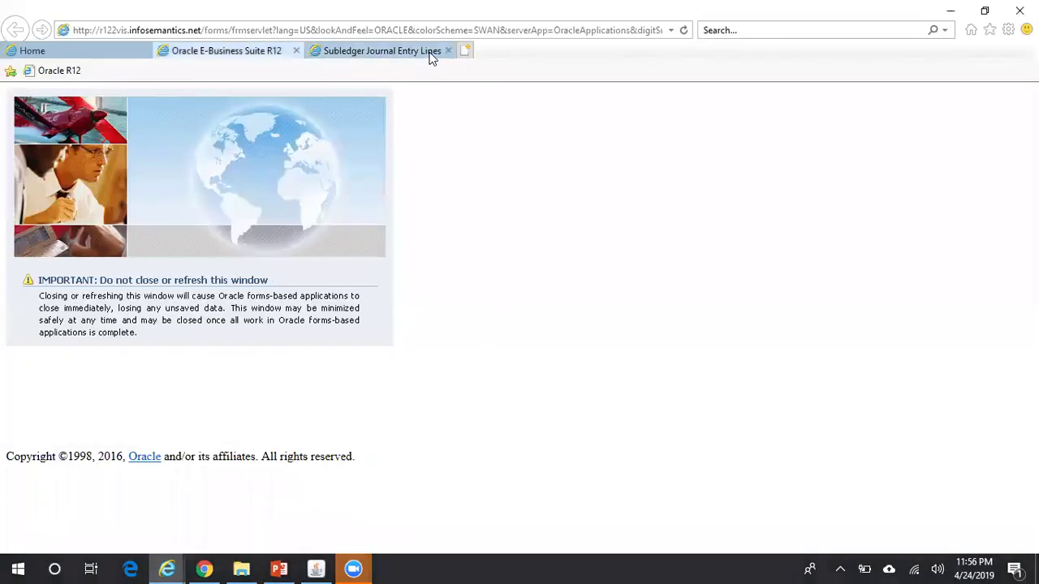
click(418, 51)
scroll(166, 430, down, 1)
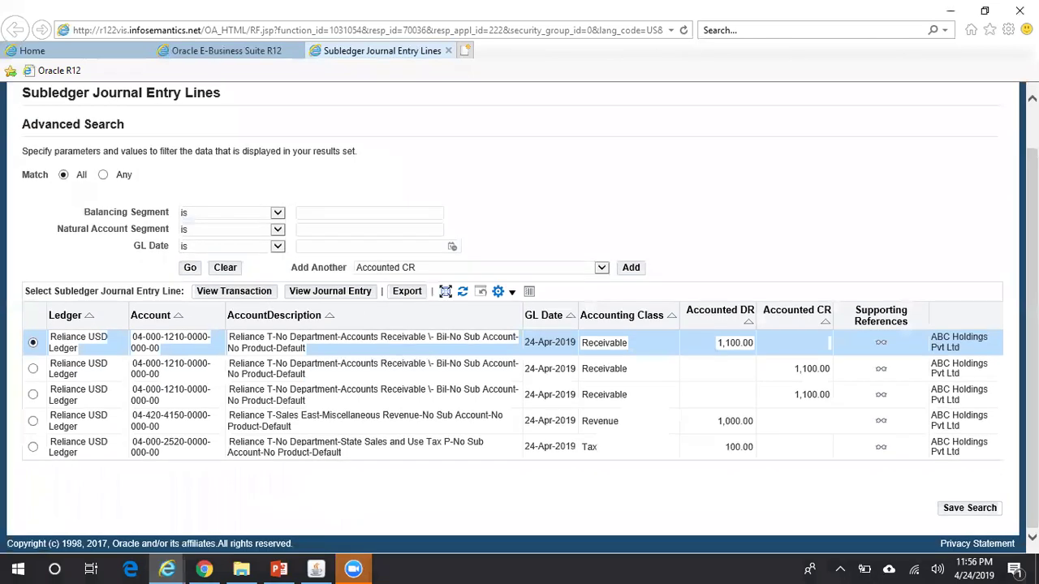
drag(30, 390, 490, 507)
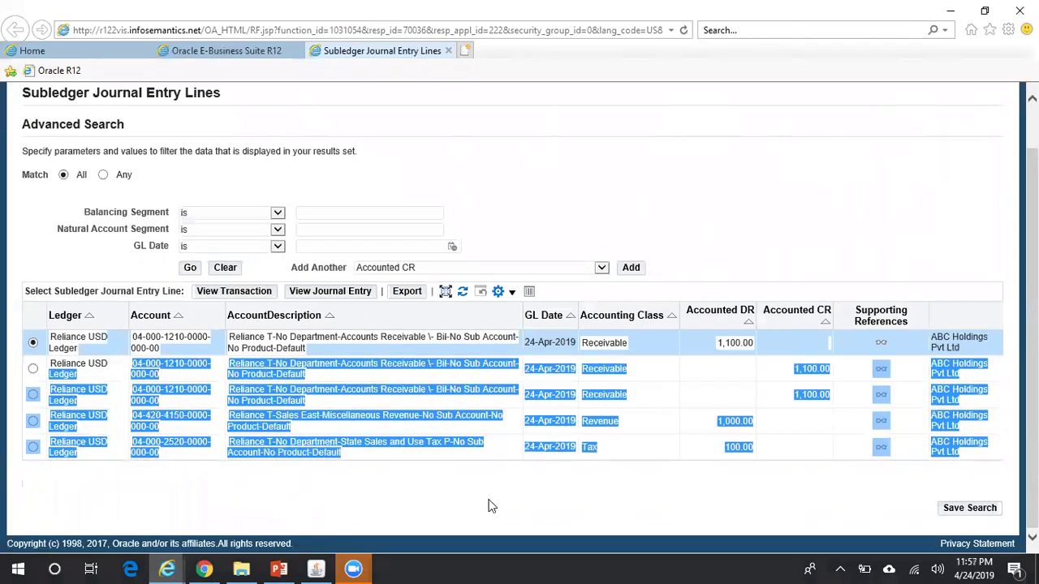
click(751, 500)
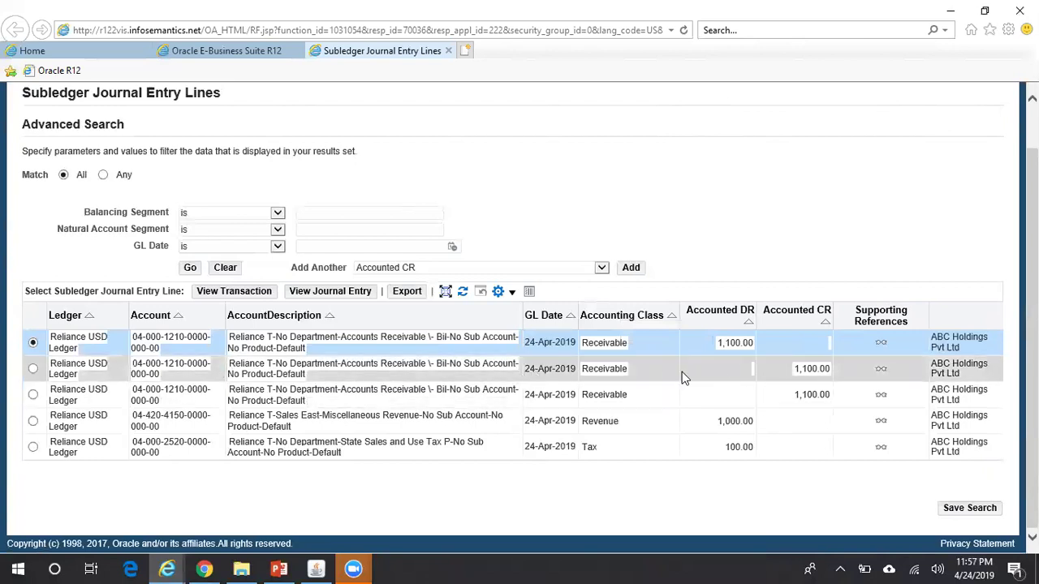
click(317, 568)
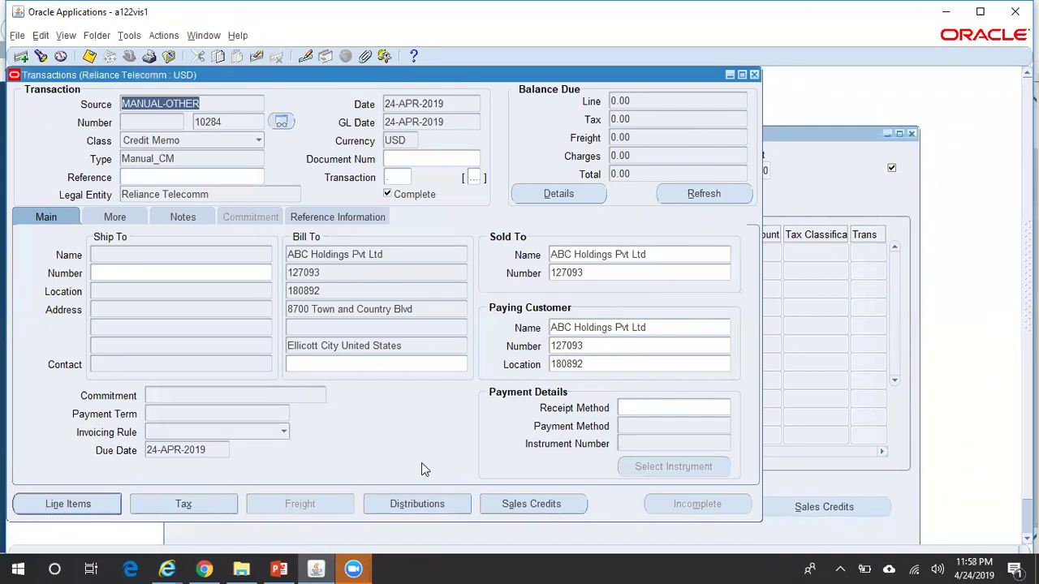
Show distributions: Receivable <1,100.00>, Revenue <1,000.00>, Tax <100.00>.
click(438, 504)
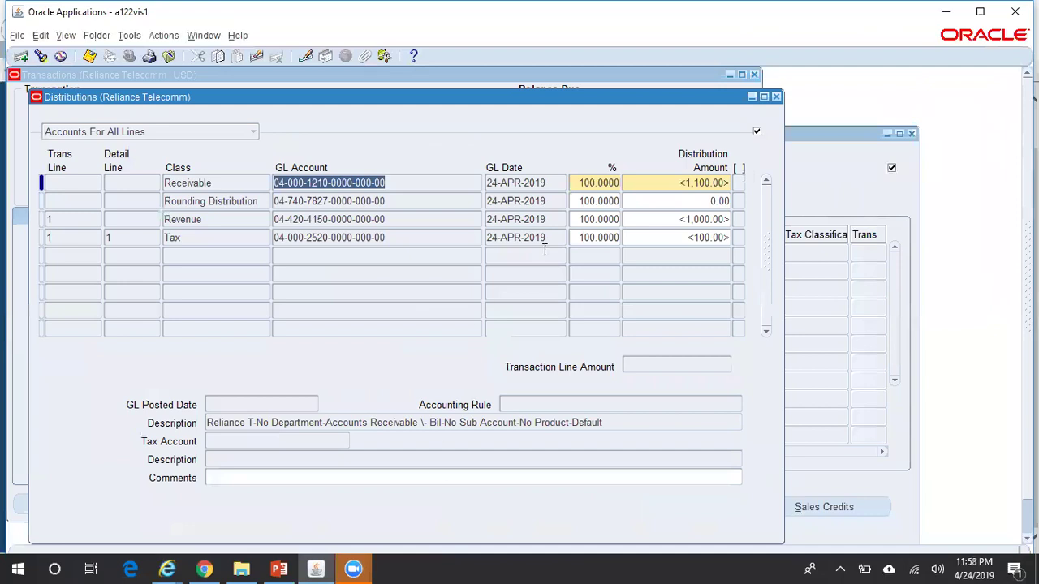
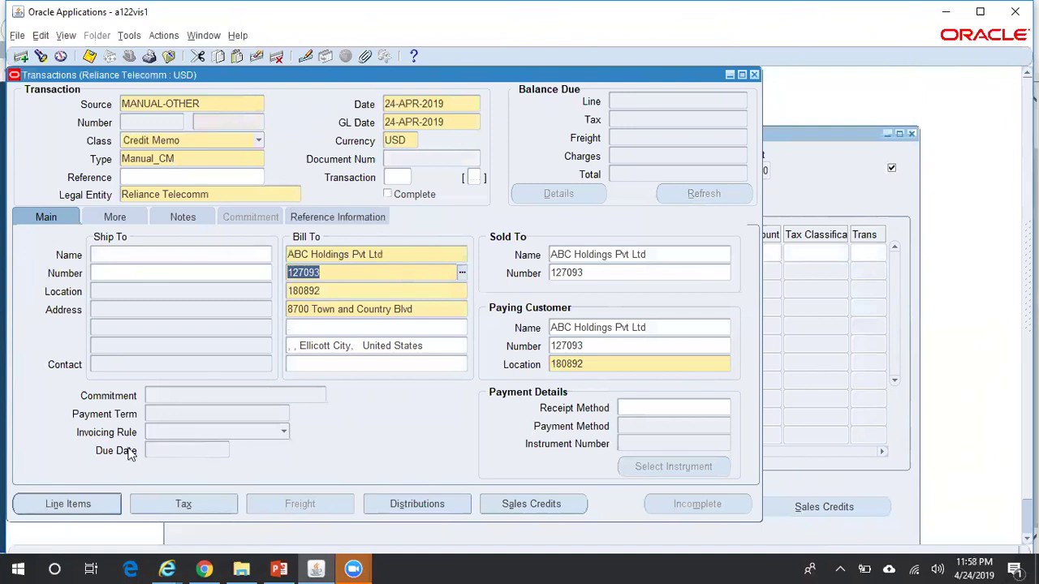
Add credit line 'test' with quantity 1 at unit price -1600 and save it.
click(86, 504)
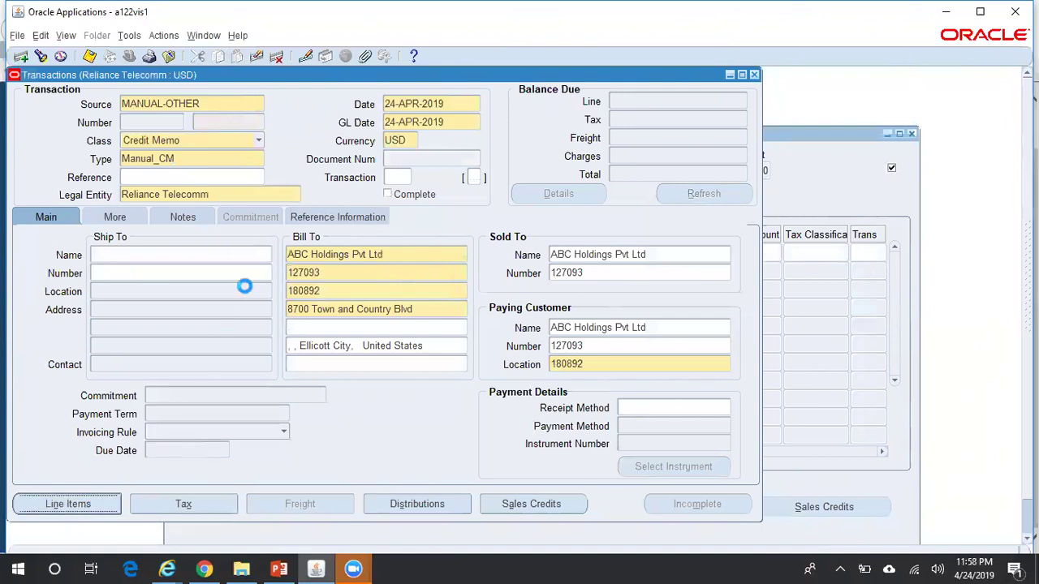
click(362, 254)
text(tes)
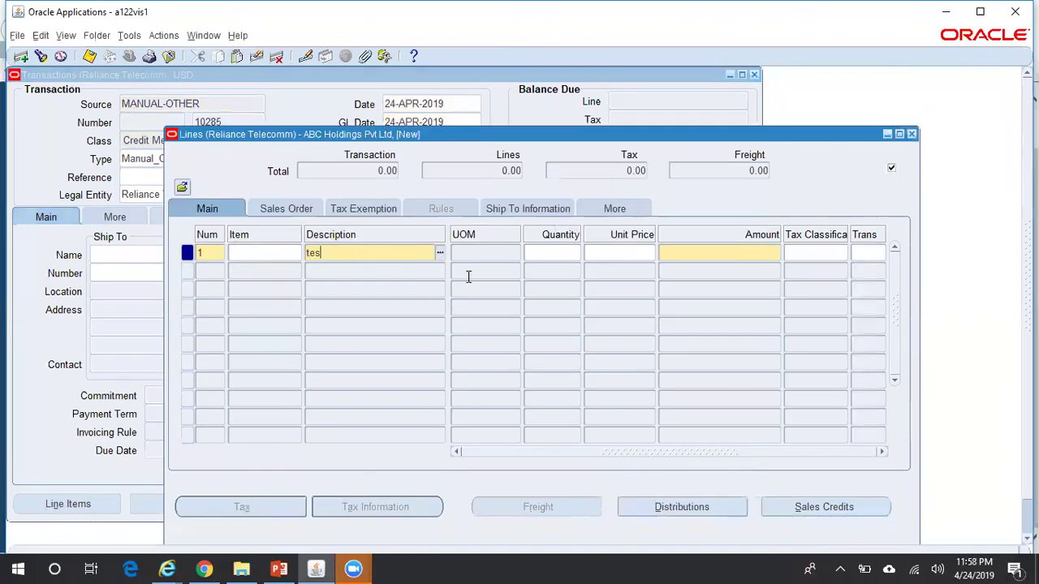
text(t)
key(Tab)
key(Tab)
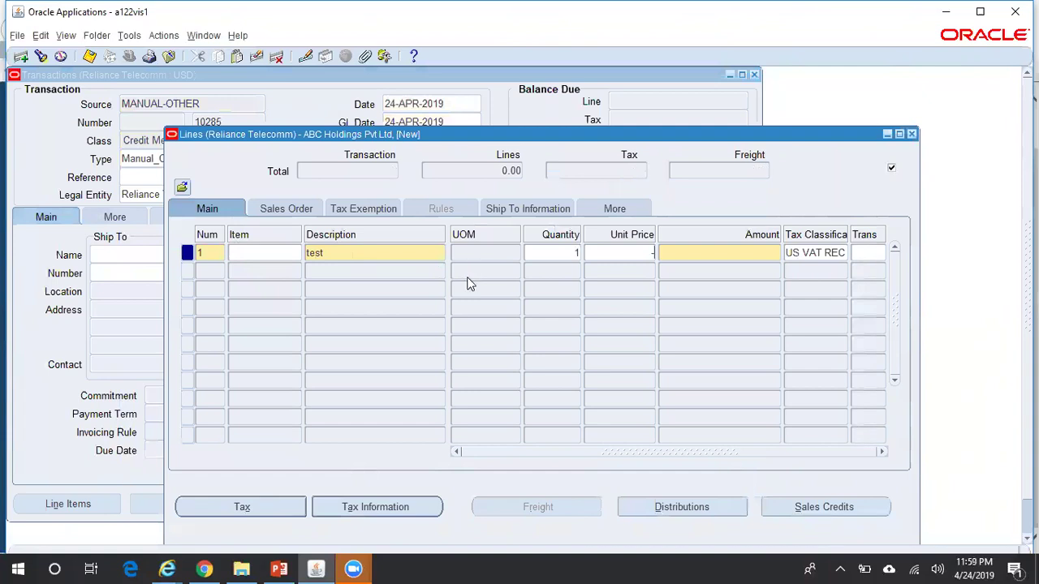
key(Tab)
key(ctrl+s)
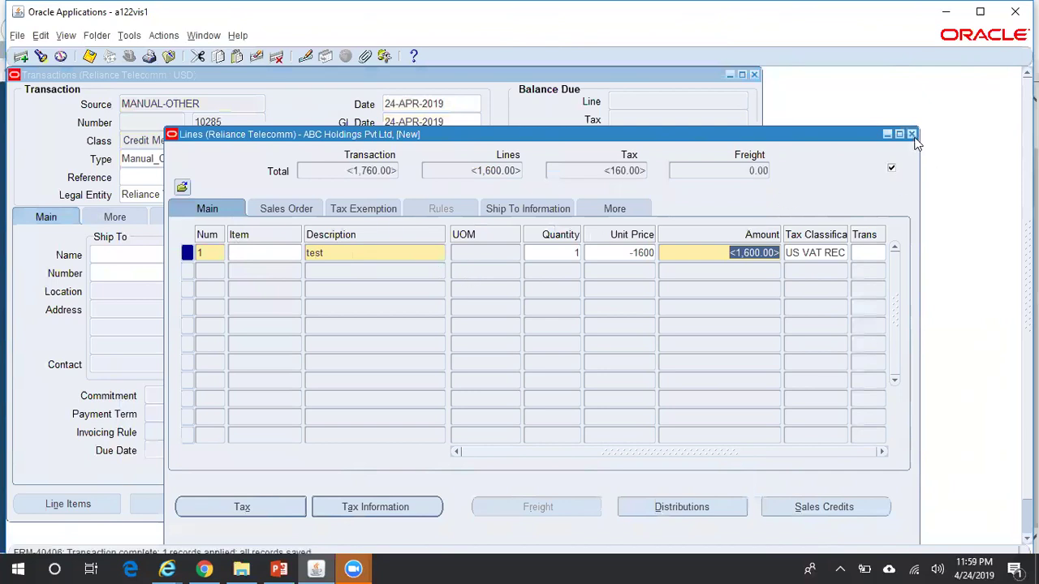
click(911, 135)
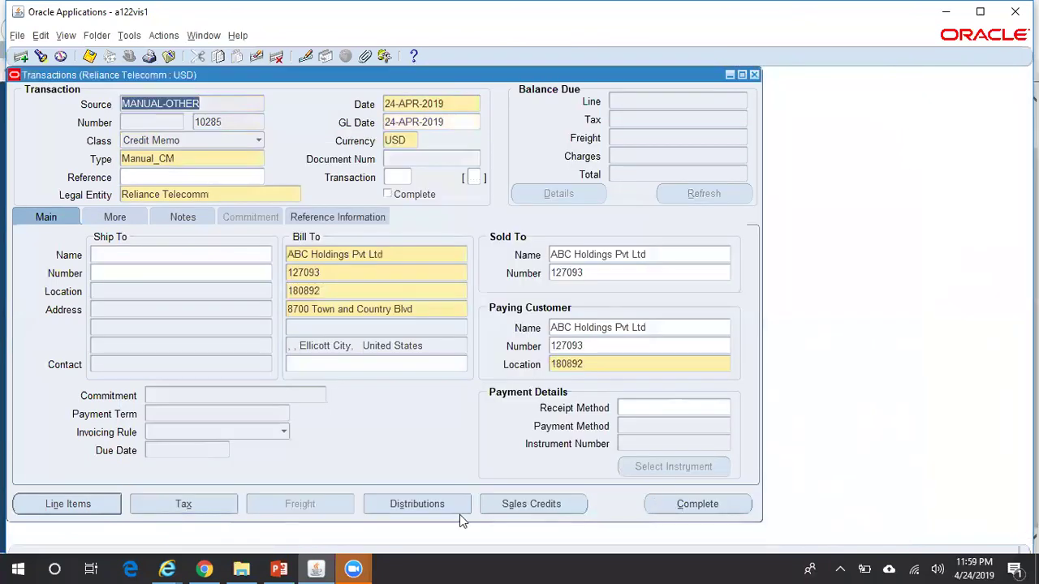
Change the receivable distribution's account segment to 1212 Notes Receivable and save.
click(423, 503)
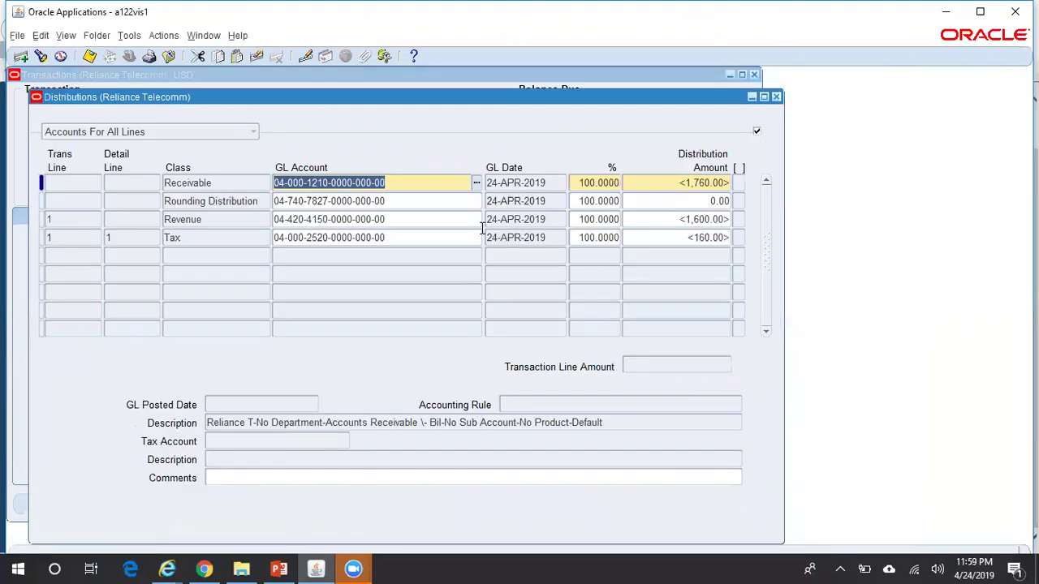
click(476, 184)
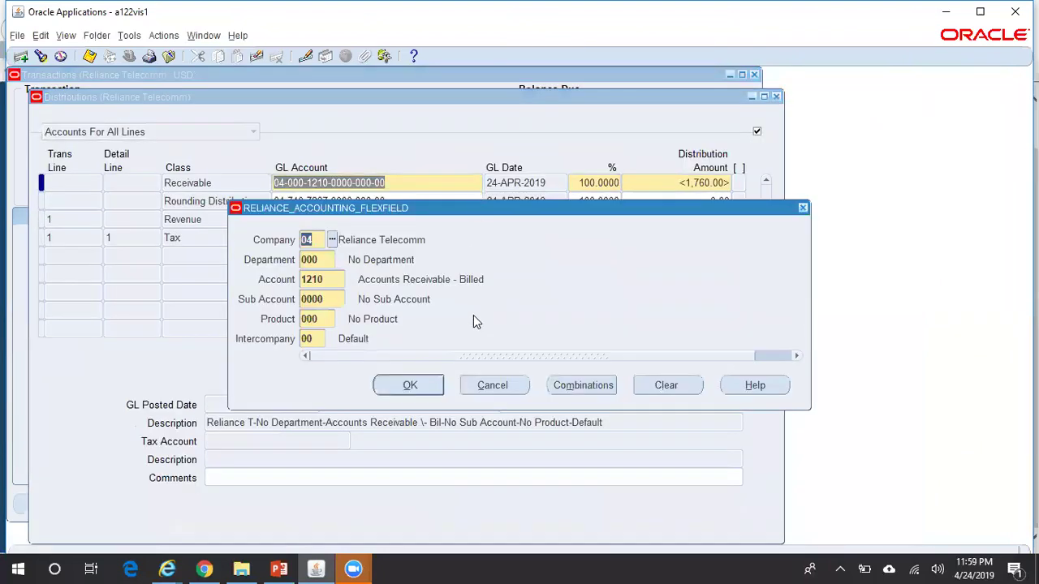
click(337, 280)
key(ctrl+l)
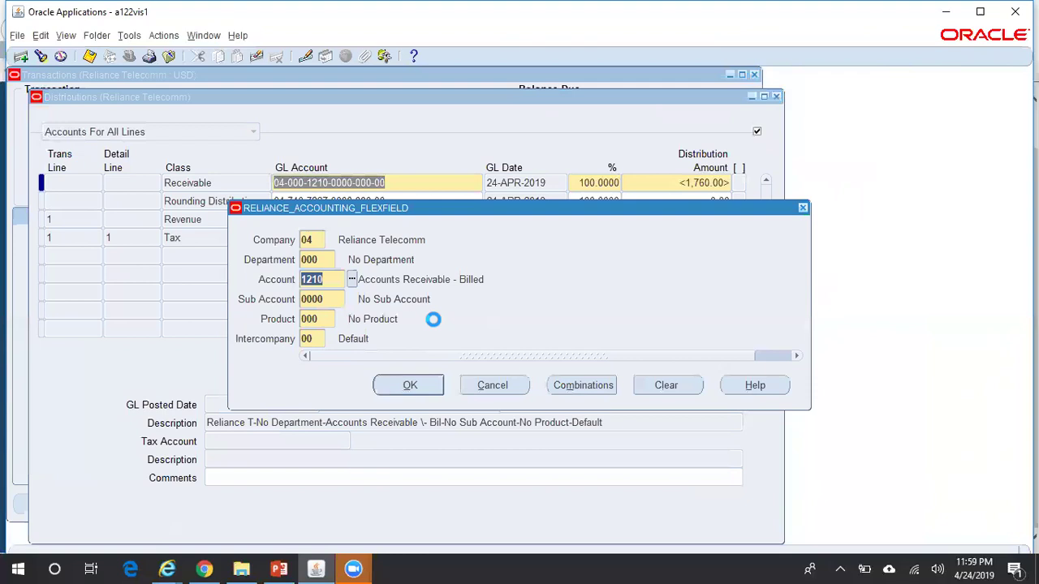
text(12)
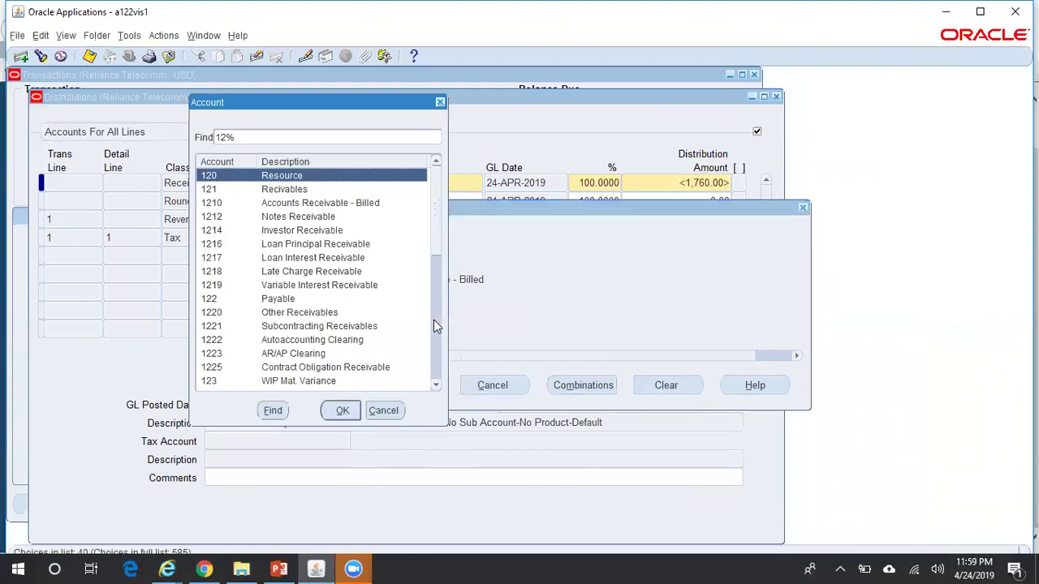
key(Down)
key(Down)
key(Down)
key(Return)
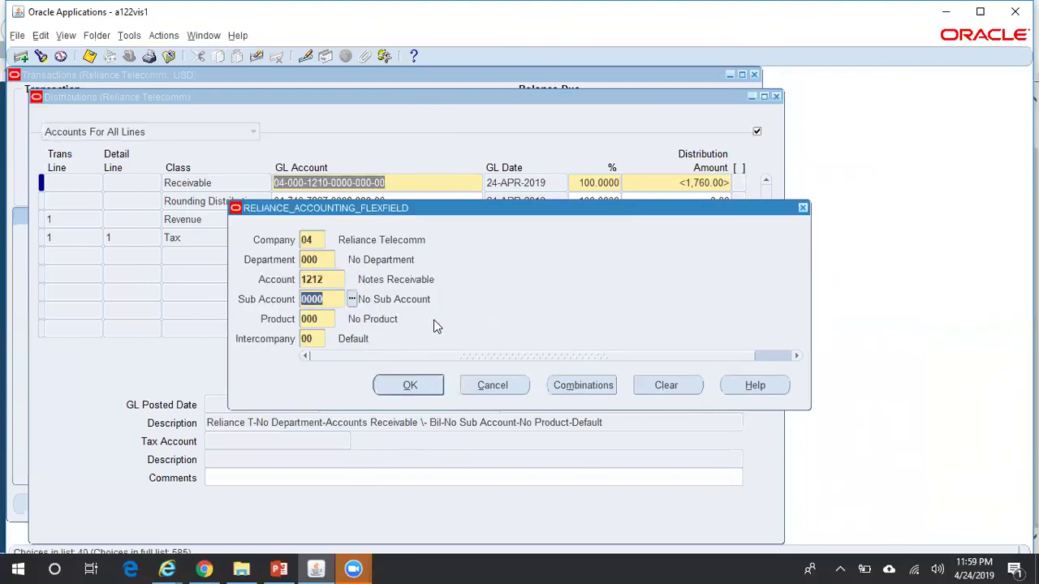
click(412, 386)
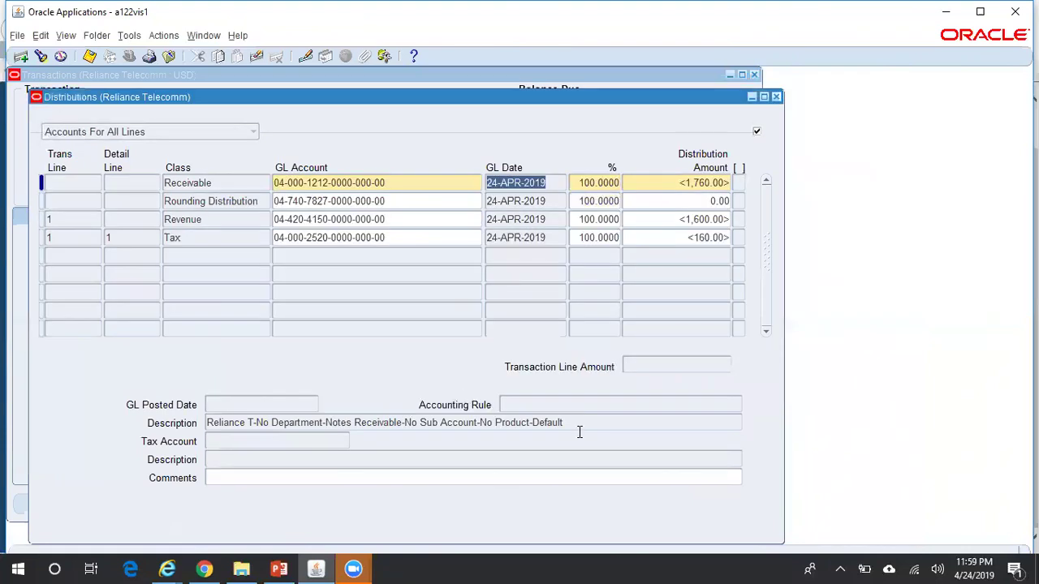
key(ctrl+s)
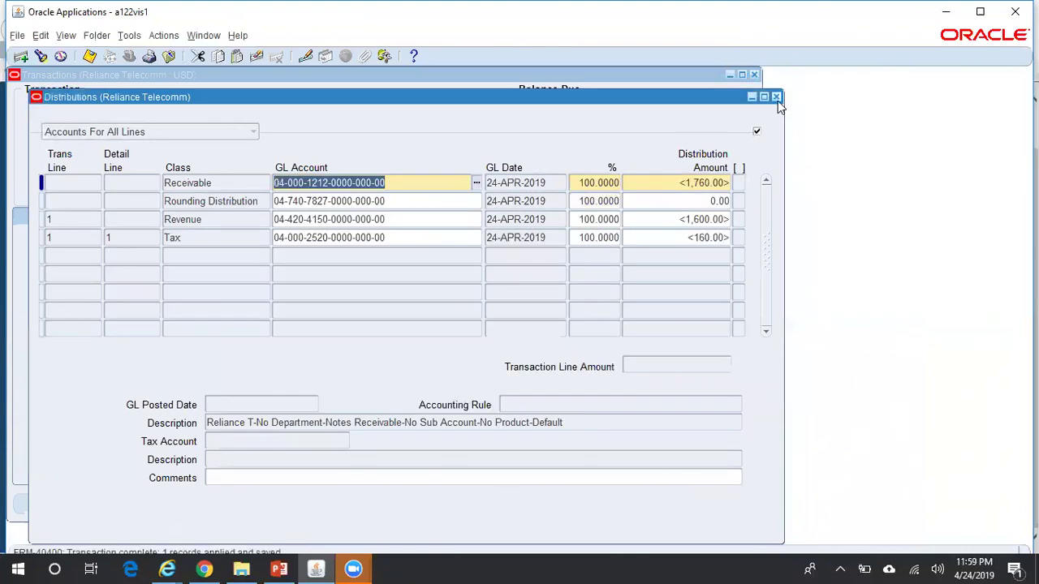
click(776, 96)
Complete credit memo 10285, create its draft accounting, and open View Accounting.
click(712, 506)
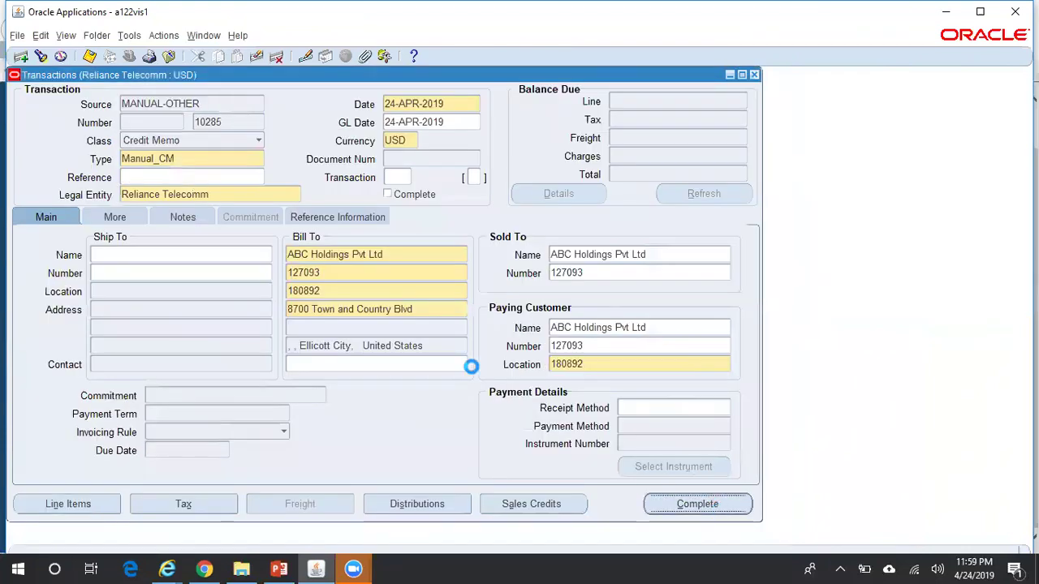
click(164, 38)
mouse_move(138, 40)
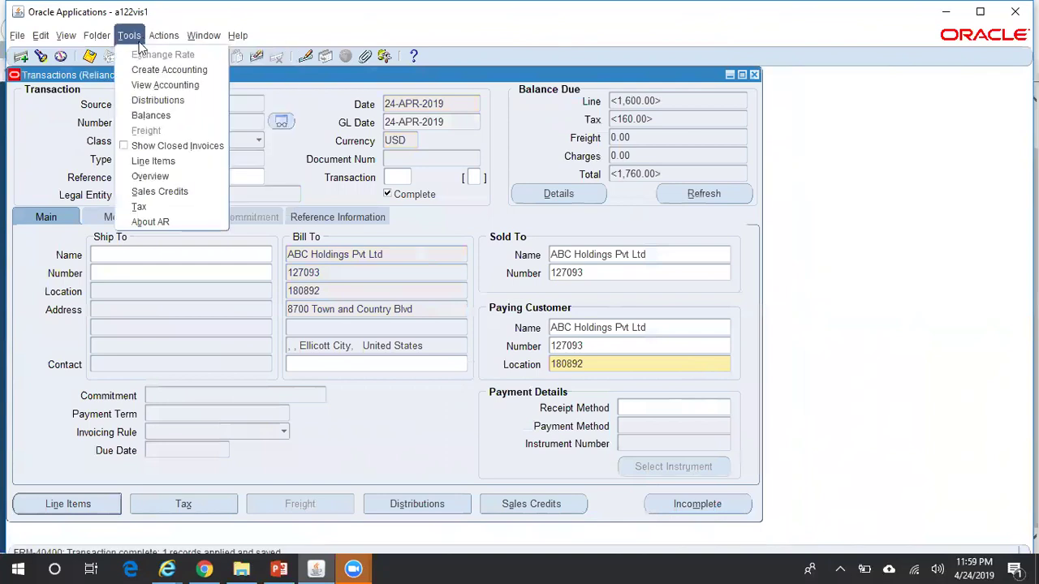
click(166, 70)
click(324, 290)
click(357, 386)
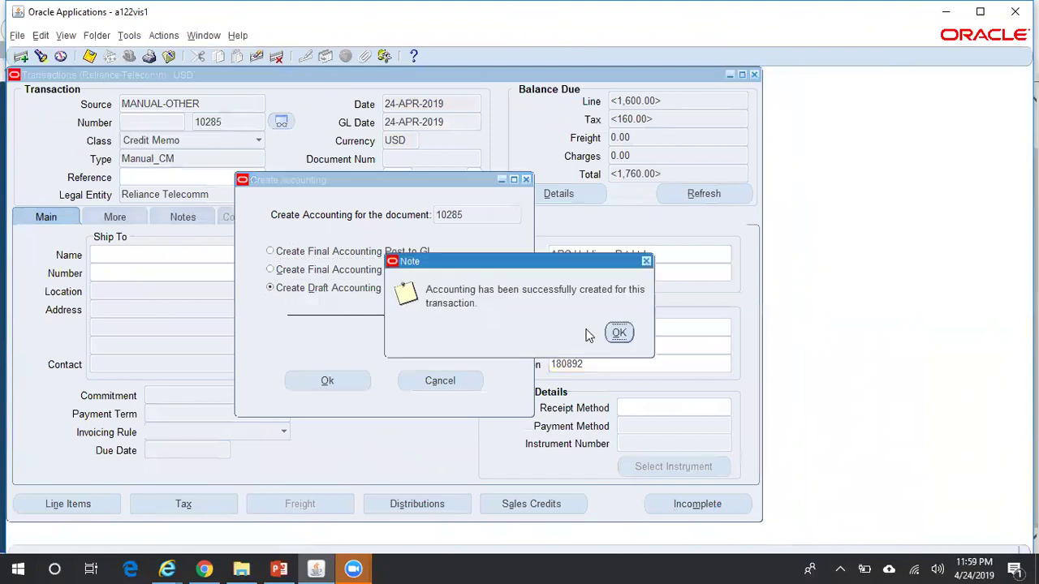
click(619, 333)
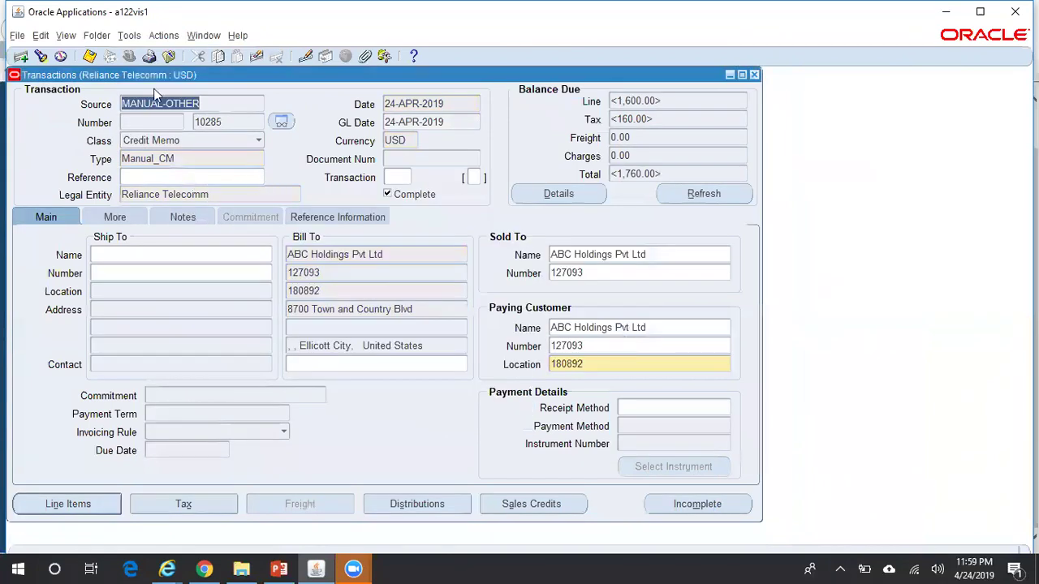
click(129, 35)
click(151, 84)
Review memo 10285's Subledger Journal Entry Lines, then switch back to the Oracle Applications form.
mouse_move(167, 568)
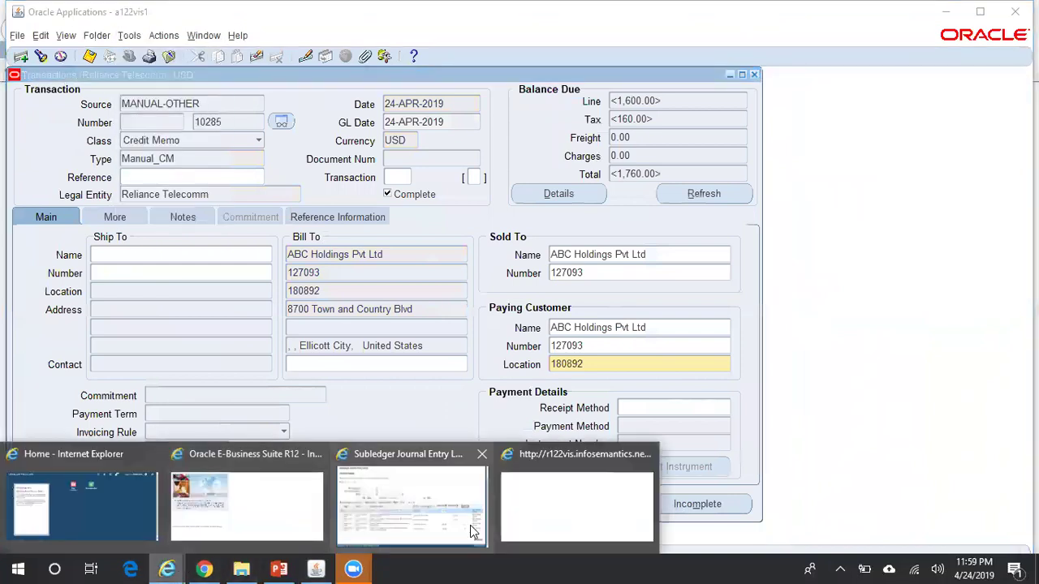
click(475, 454)
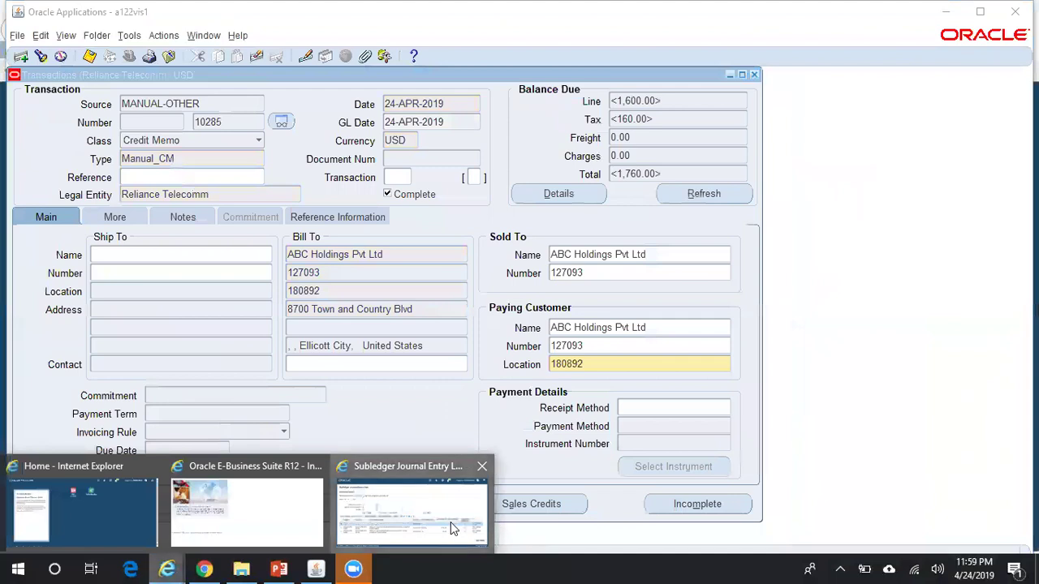
click(451, 522)
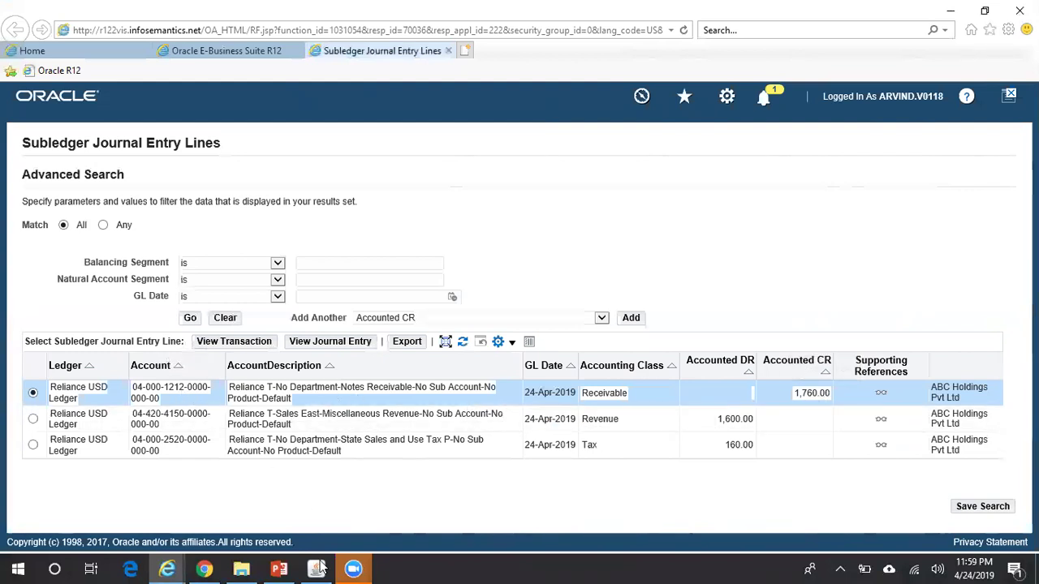
click(316, 568)
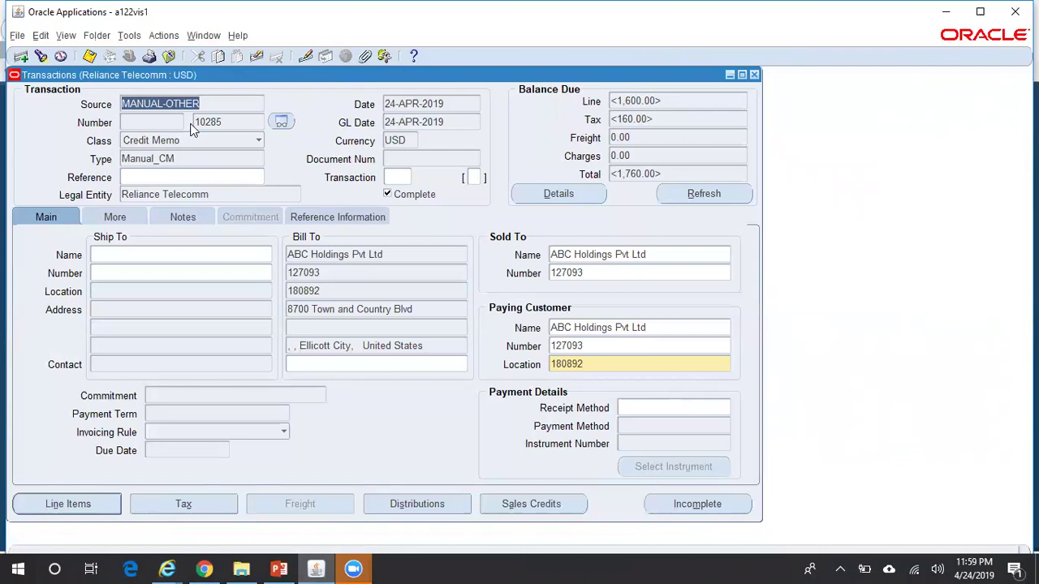
Apply 1,760.00 of credit memo 10285 to invoice 10161 and save the application.
click(162, 36)
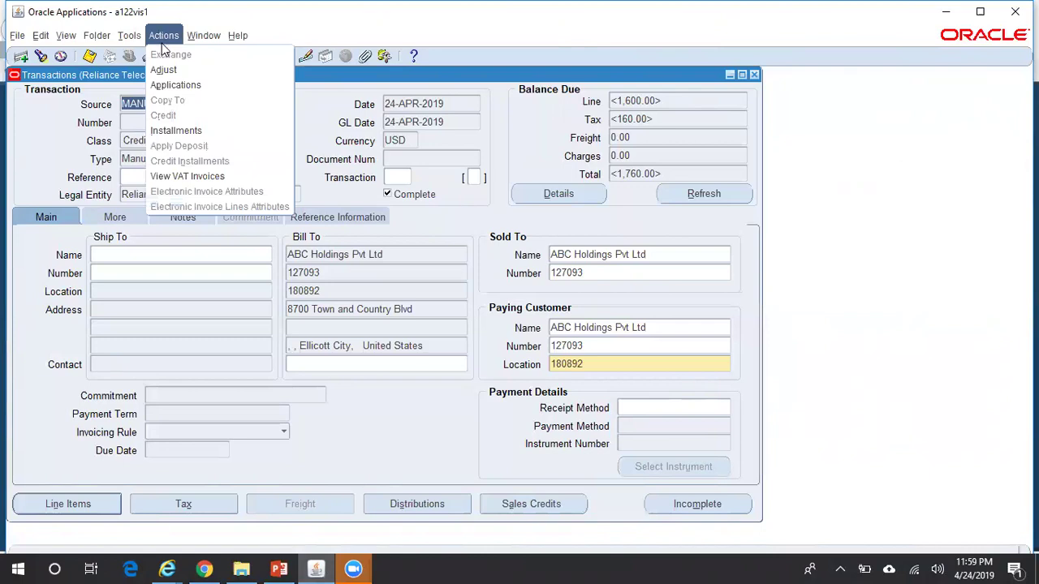
click(173, 84)
click(207, 278)
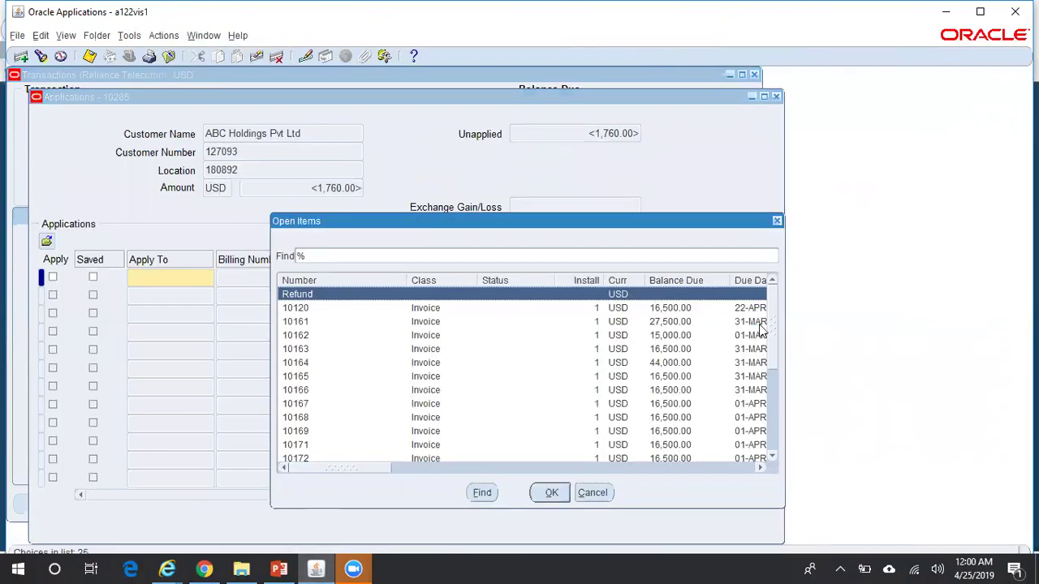
click(674, 323)
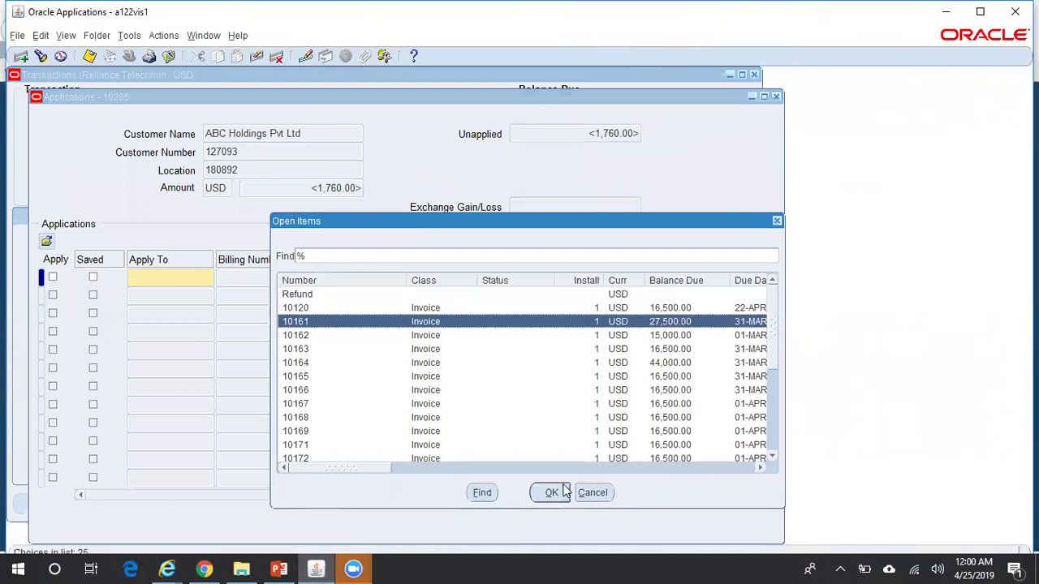
click(552, 492)
click(397, 278)
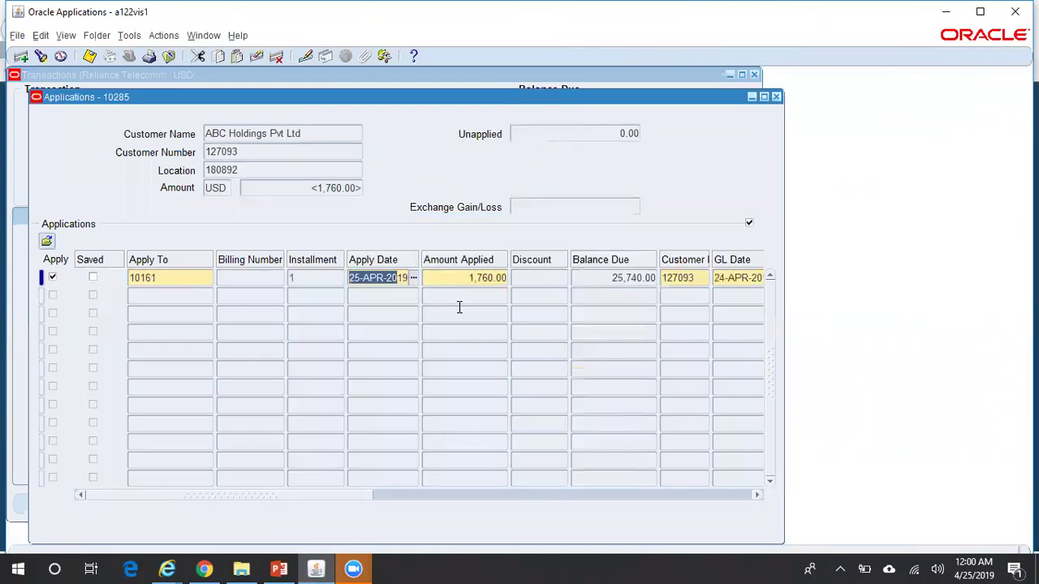
key(ctrl+s)
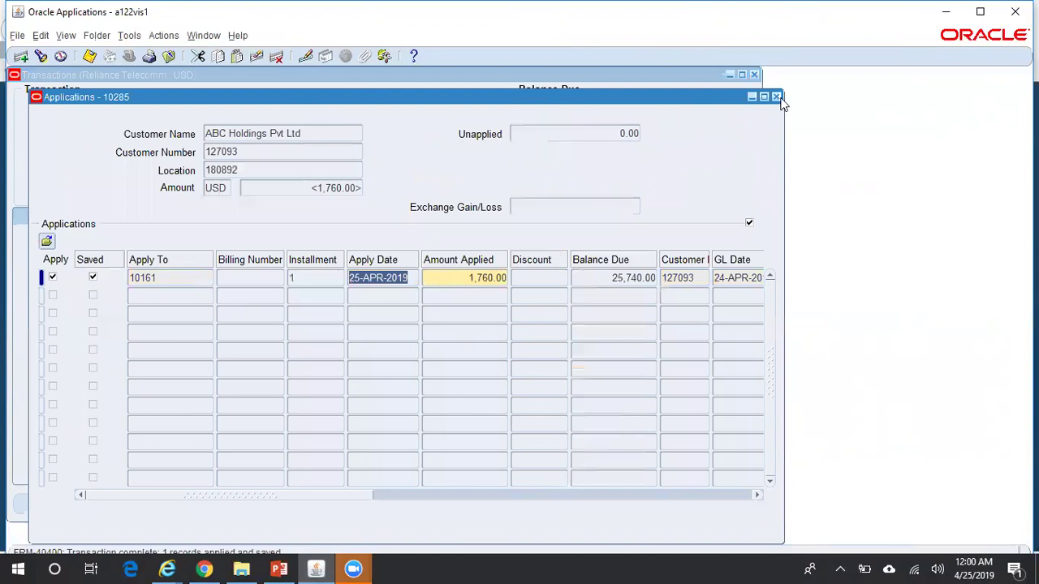
click(776, 96)
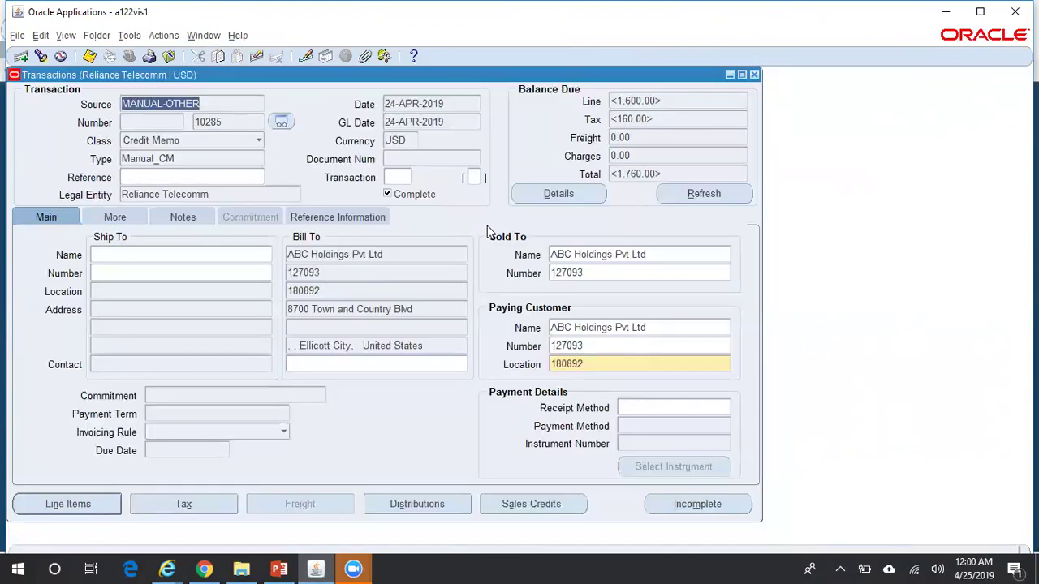
click(127, 37)
Create draft accounting again for the applied credit memo 10285.
click(169, 70)
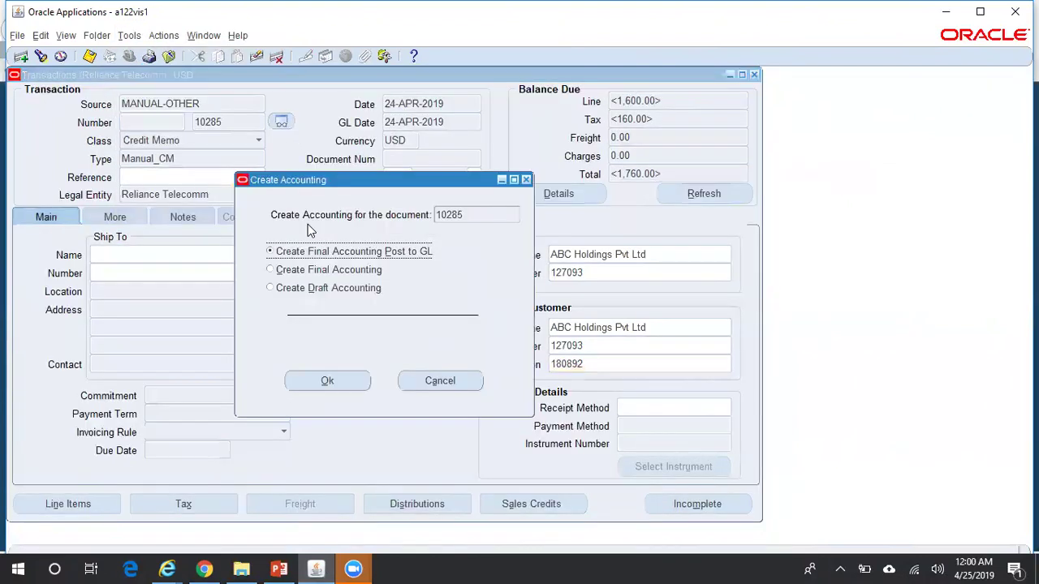
click(339, 288)
click(350, 378)
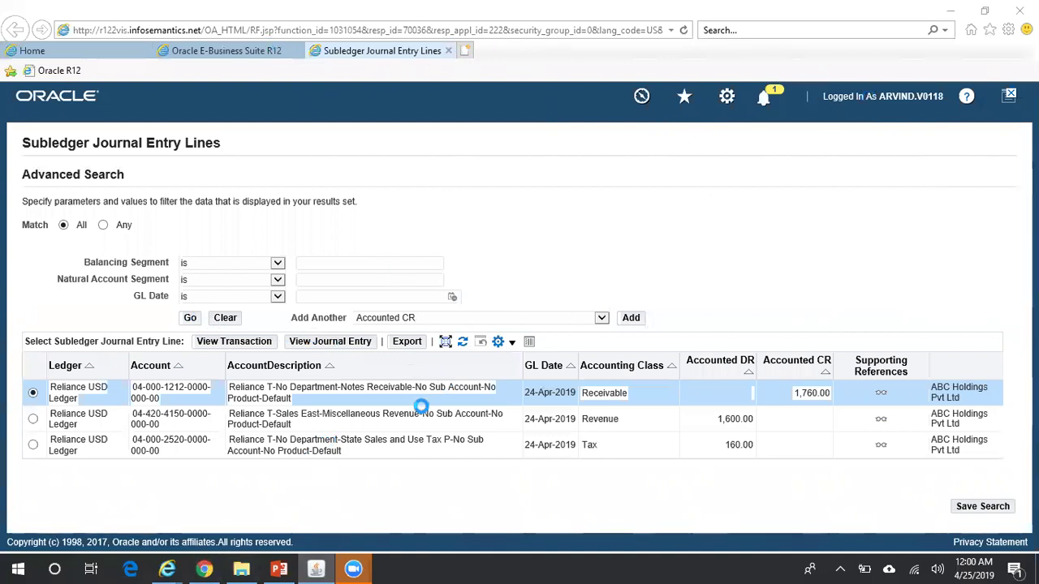
End the frozen Internet Explorer task from Task Manager.
right_click(169, 567)
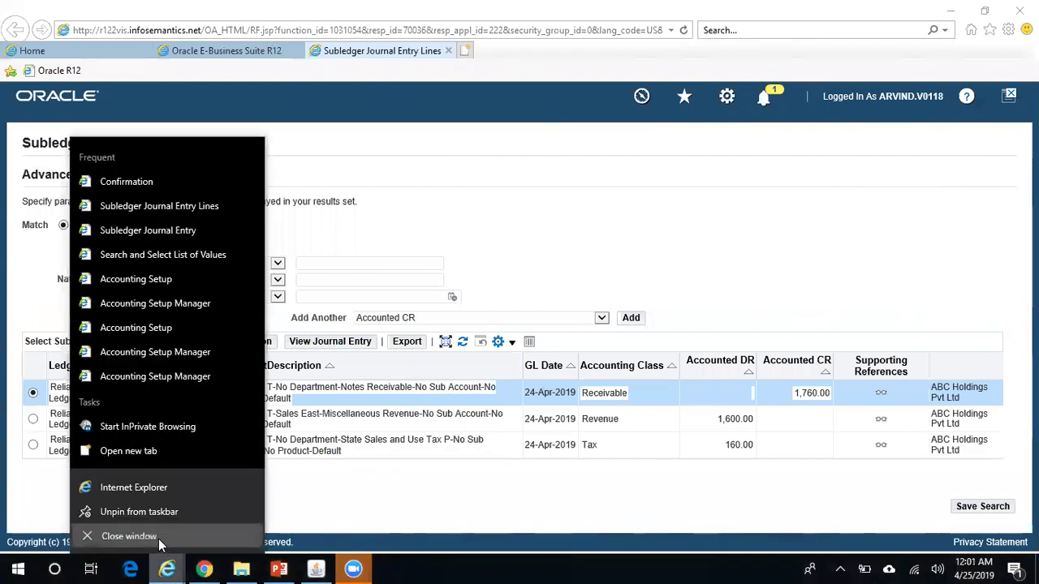
click(450, 360)
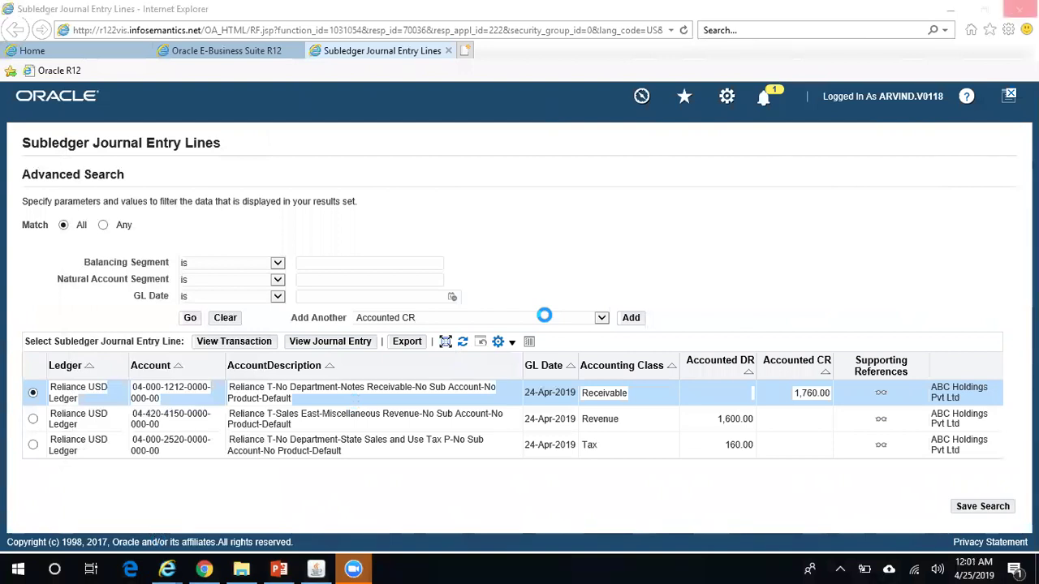
mouse_move(166, 568)
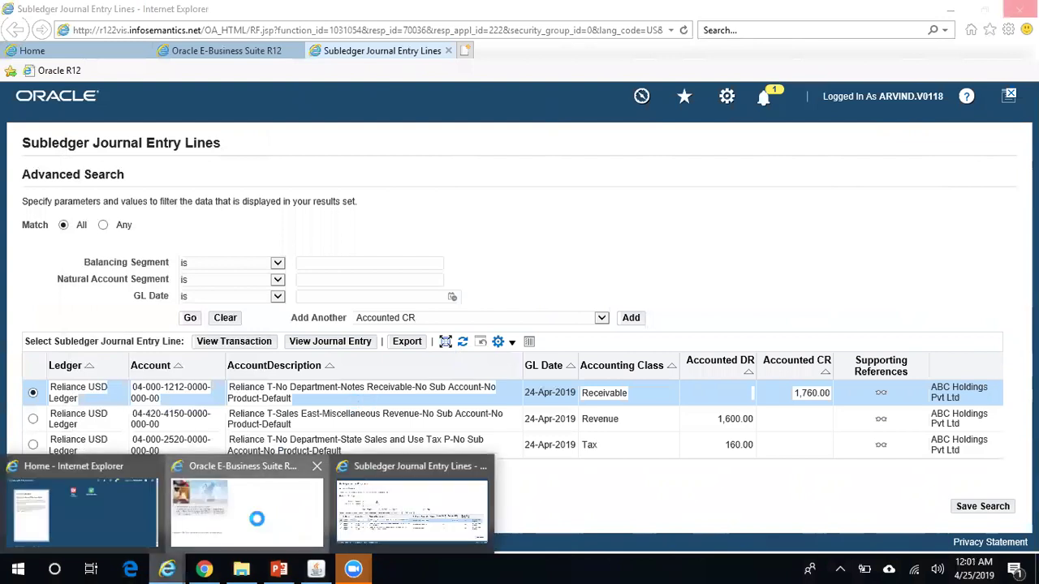
right_click(467, 568)
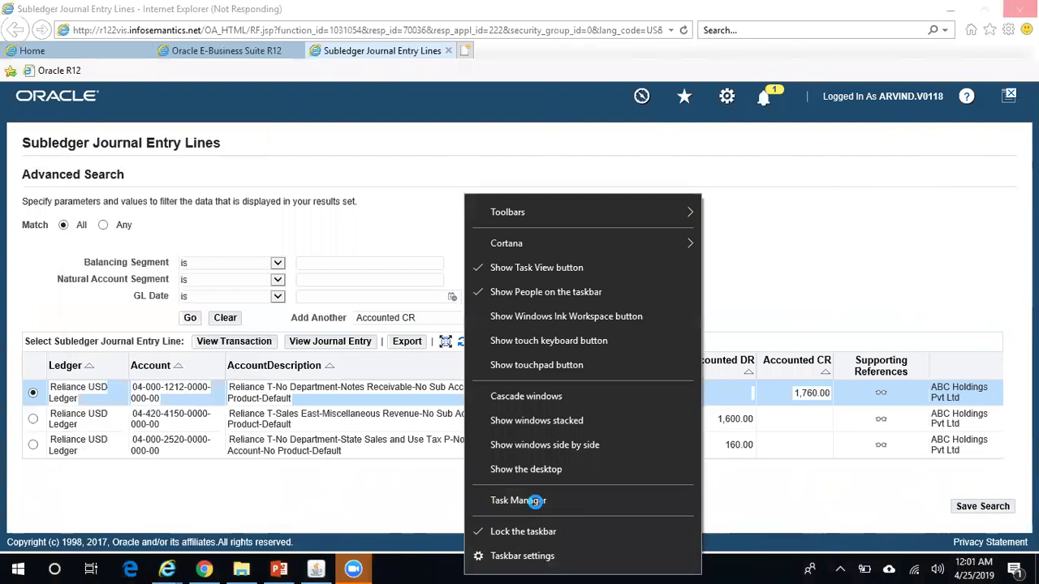
click(534, 501)
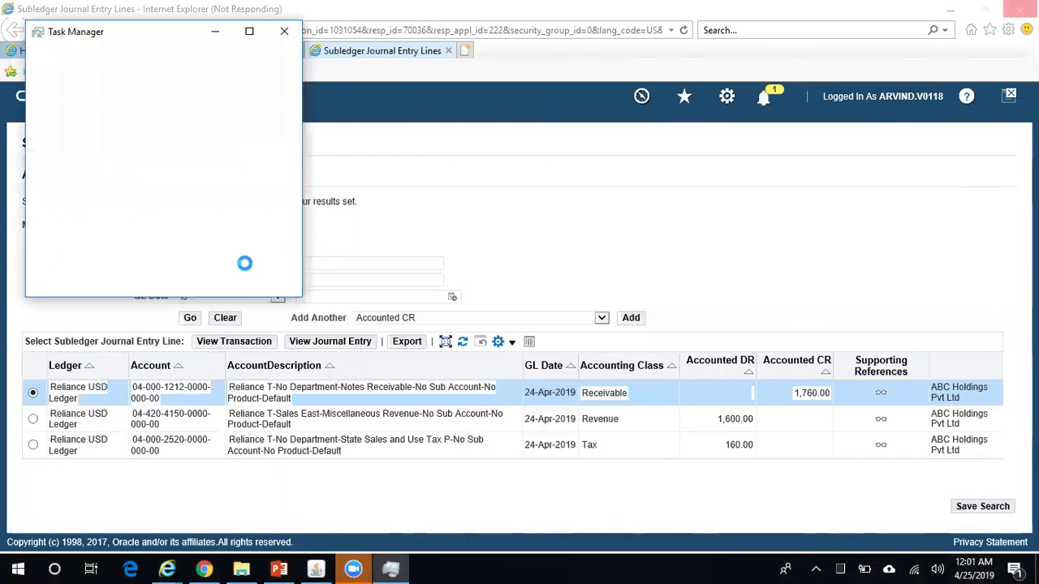
click(105, 78)
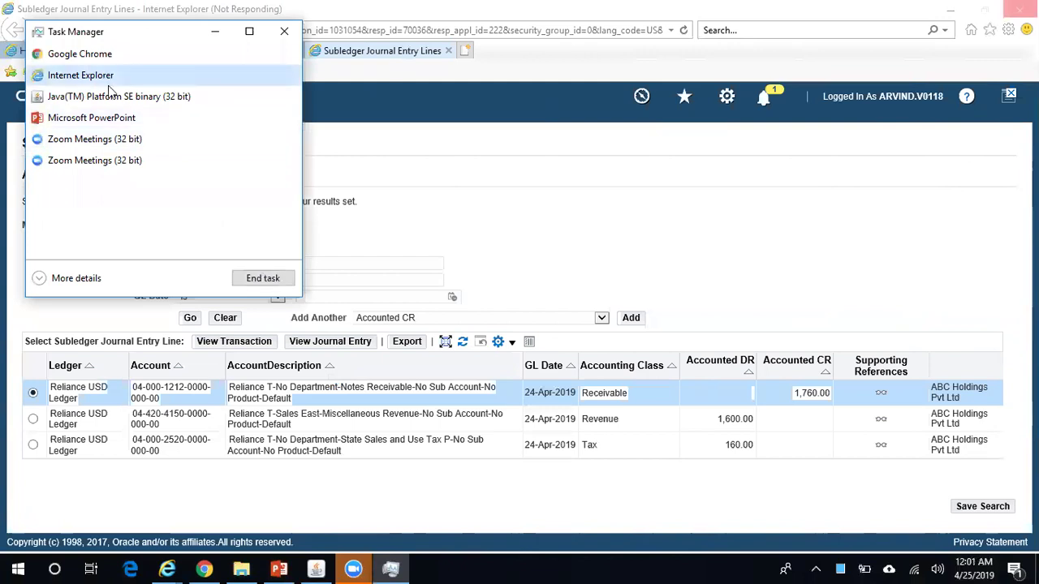
click(263, 277)
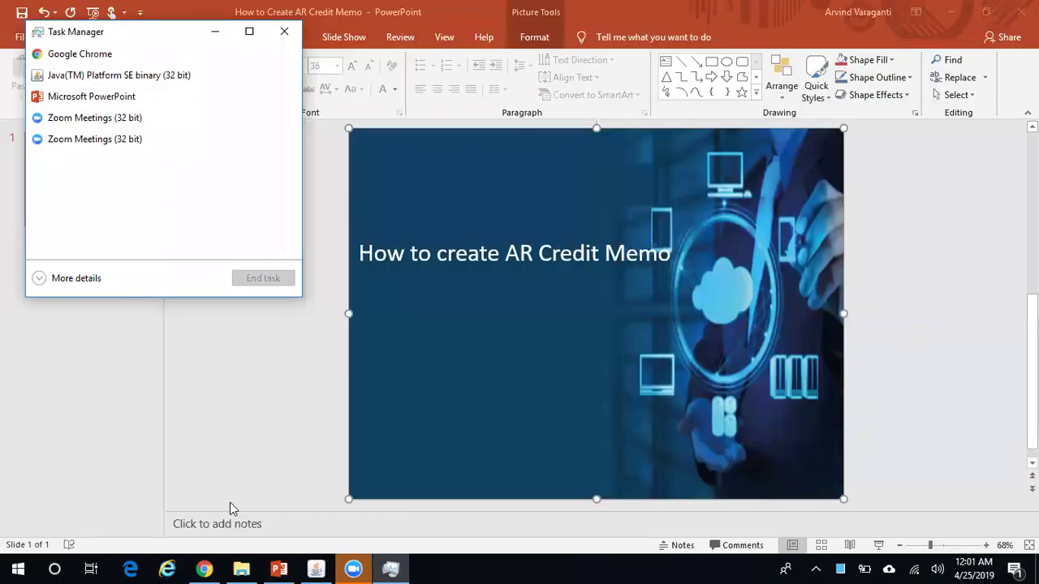
Relaunch Internet Explorer, dismiss the session-restore notice, and maximize the window.
right_click(168, 568)
click(176, 512)
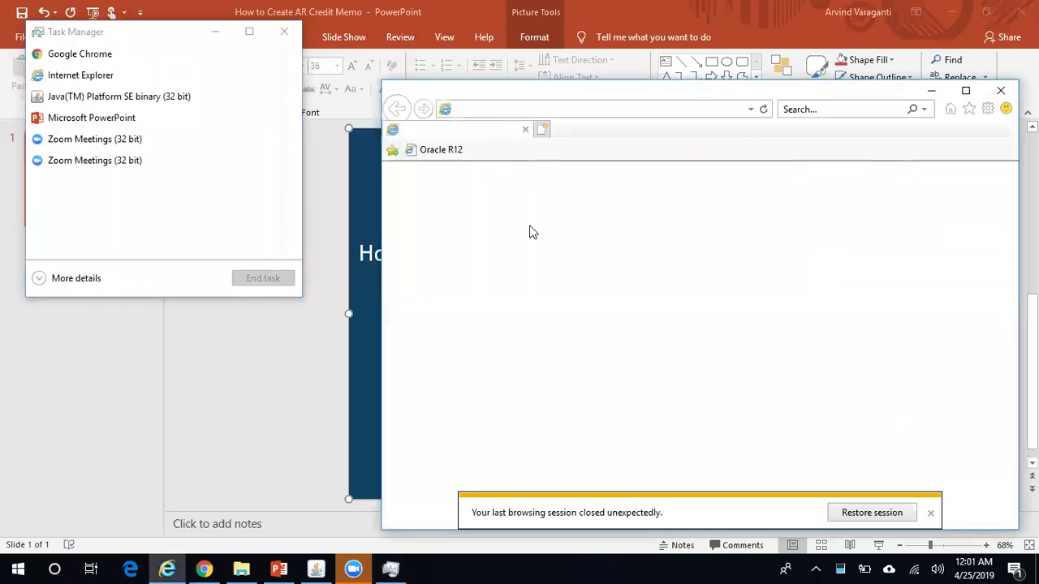
click(283, 32)
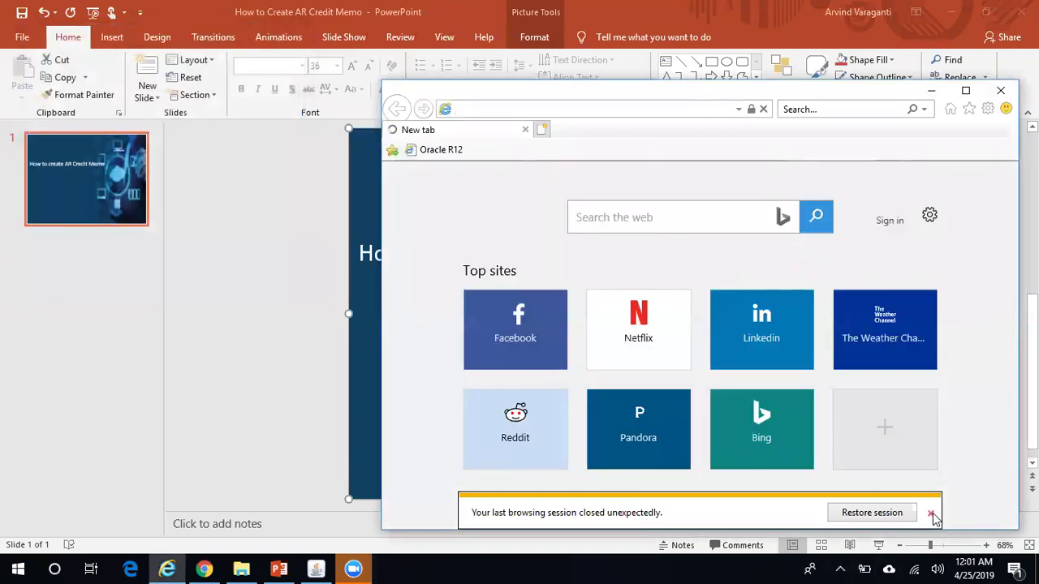
click(930, 512)
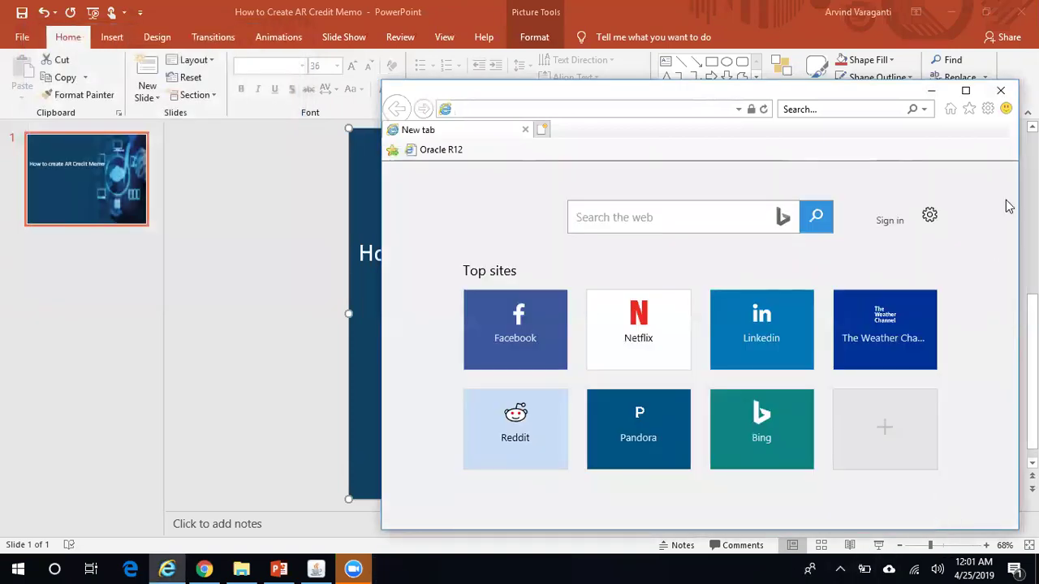
click(964, 90)
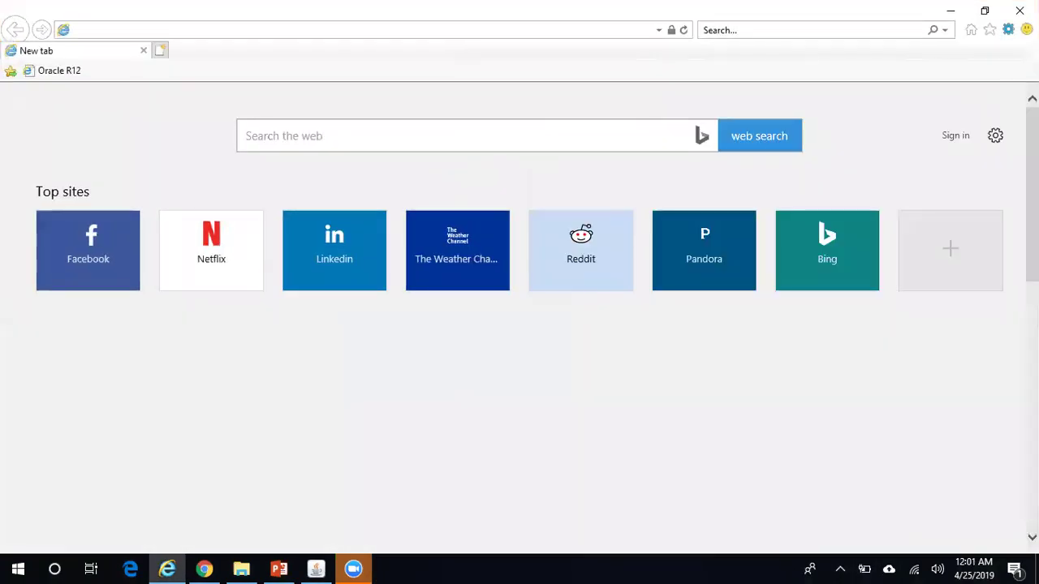
Delete the browsing history via Internet options, apply, and close Internet Explorer.
click(1008, 29)
click(903, 228)
click(198, 315)
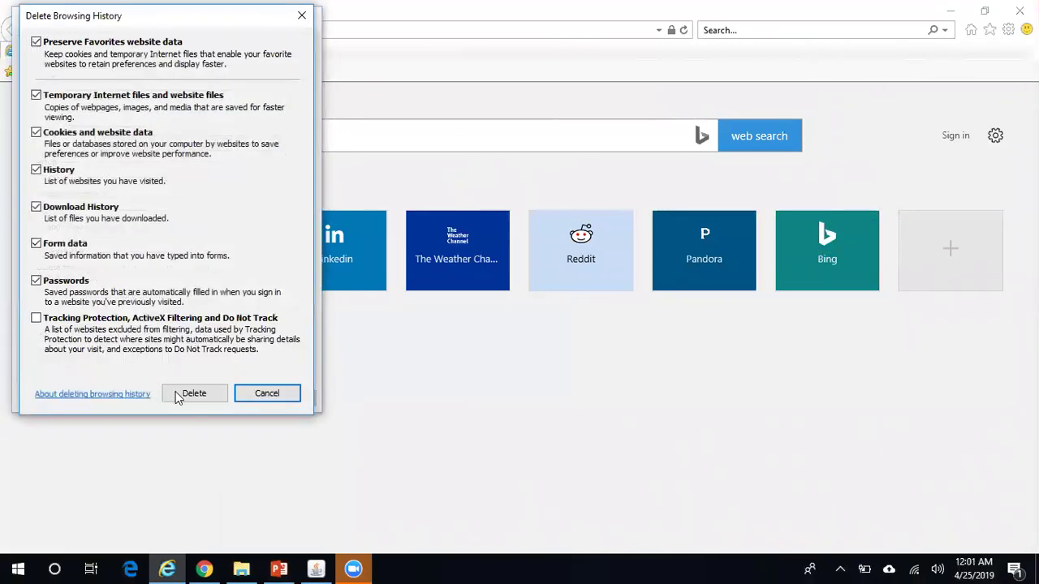
click(194, 394)
click(276, 397)
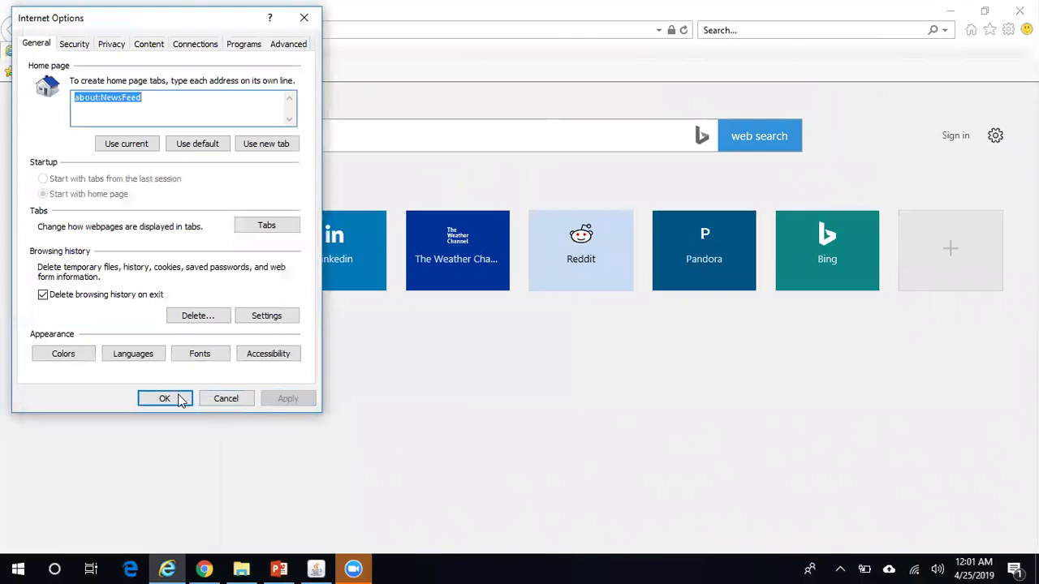
click(178, 399)
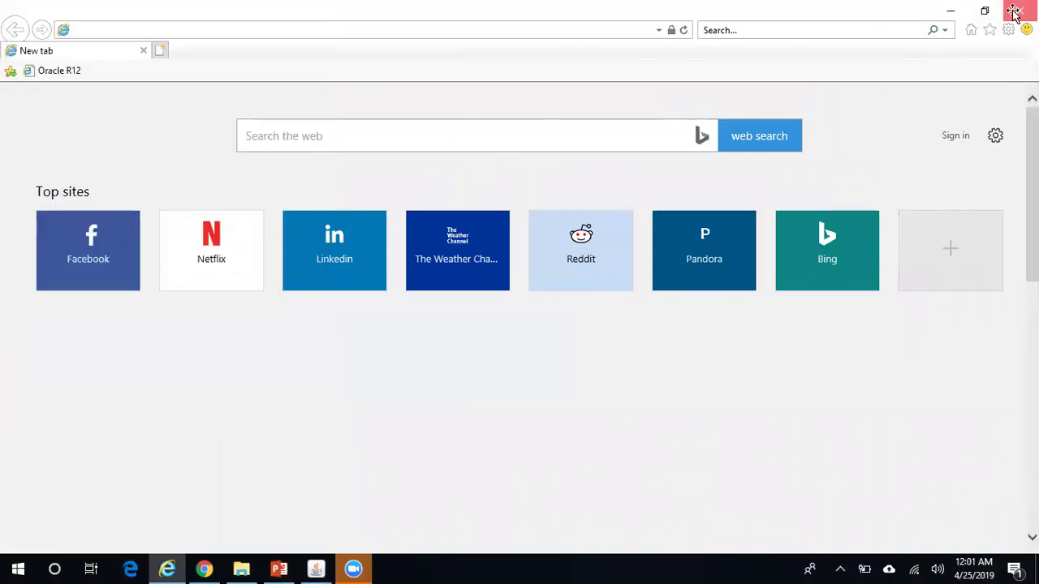
click(1019, 11)
Start an InPrivate Browsing window from the Internet Explorer taskbar icon.
click(166, 568)
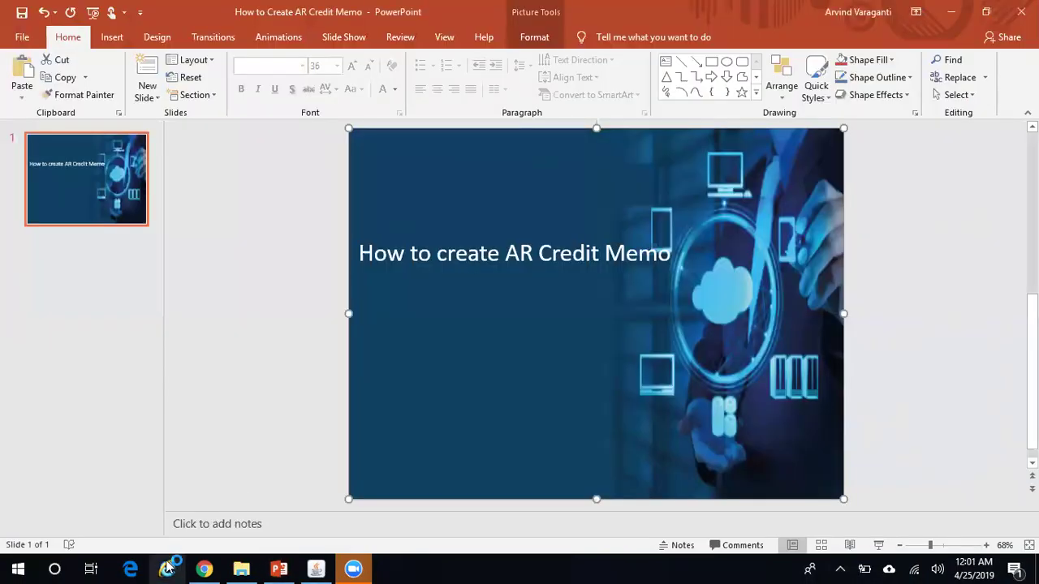
right_click(166, 568)
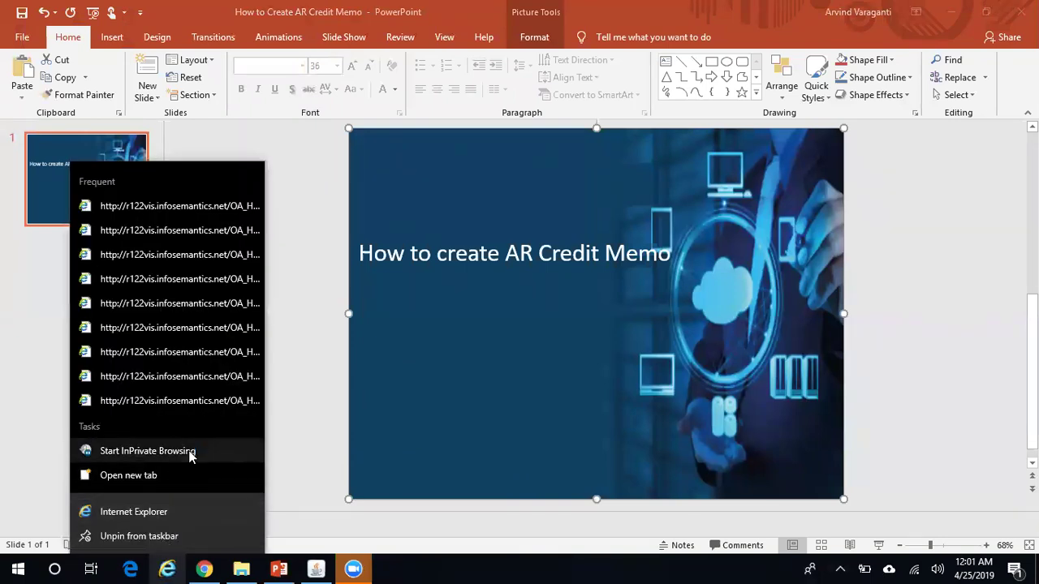
click(147, 451)
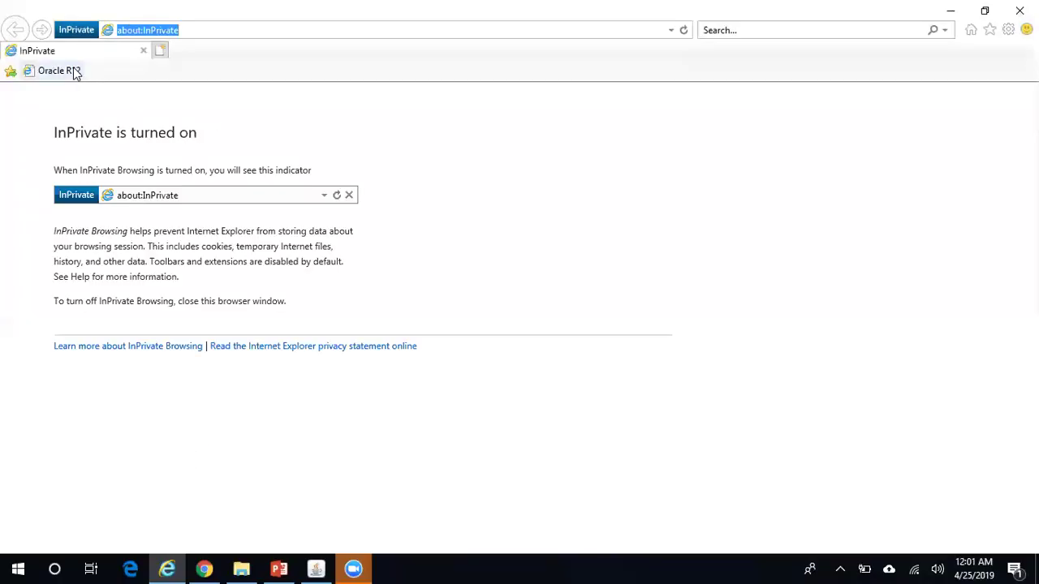
Open the Oracle R12 bookmark and sign in with the user's name and password.
click(75, 71)
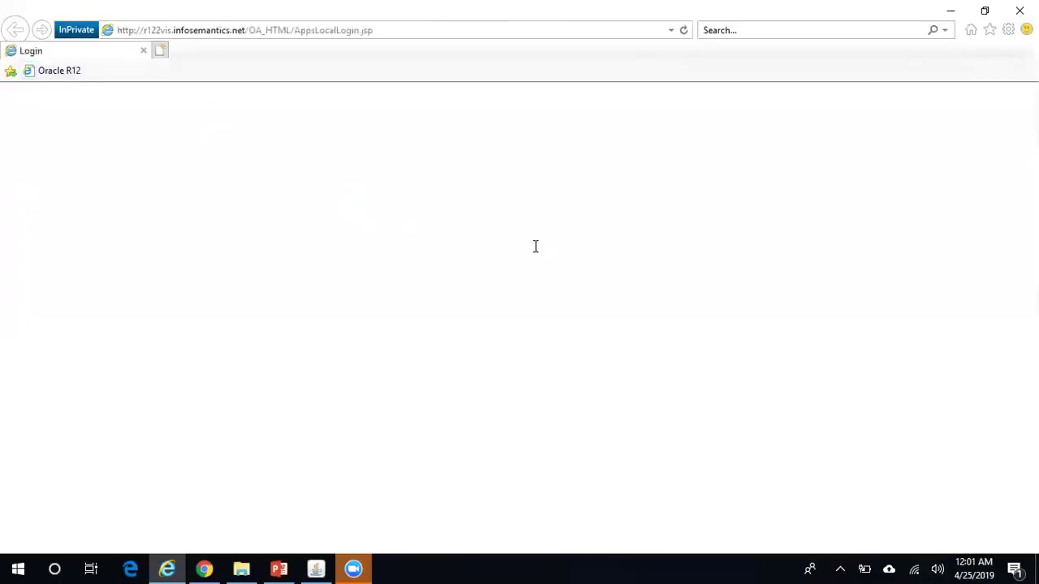
text(ARVIND)
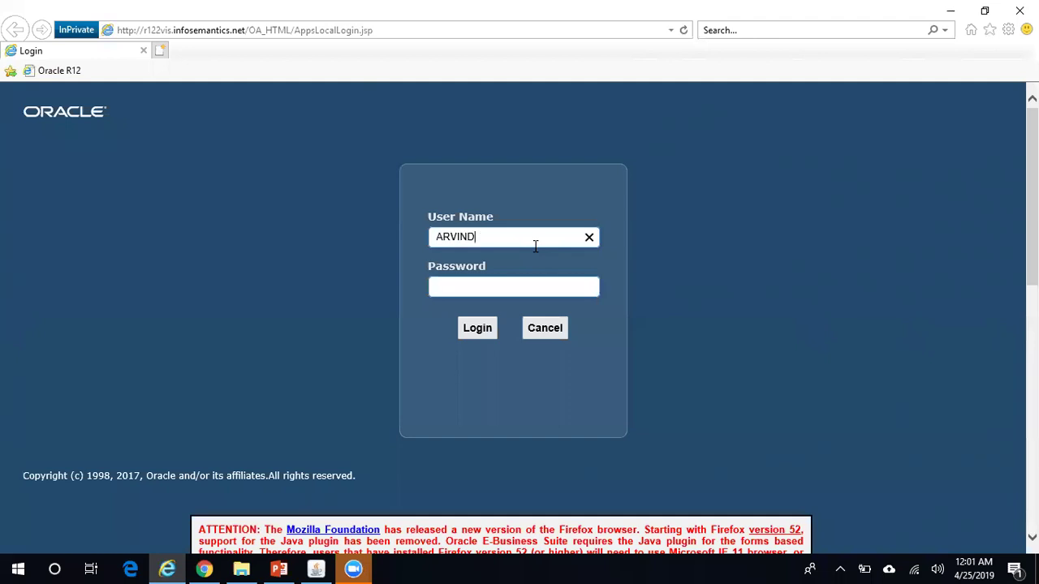
text(.V0118)
key(Tab)
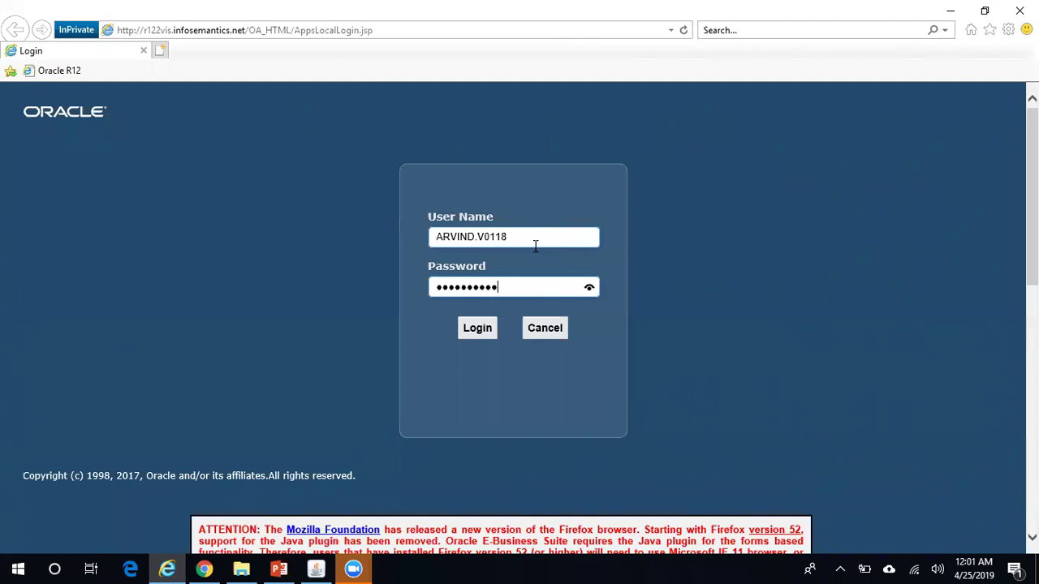
key(Return)
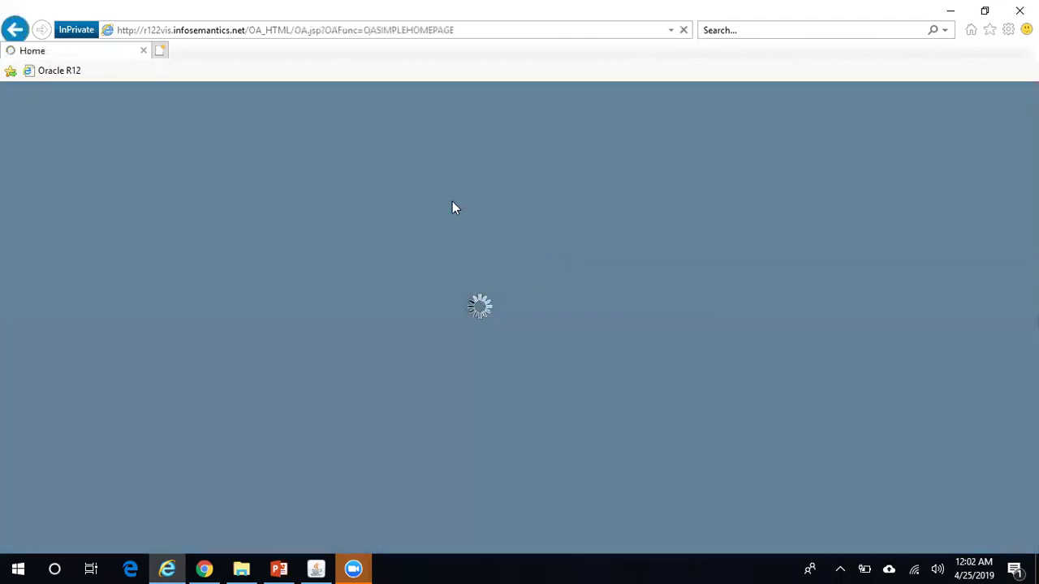
Switch to the Reliance Telecomm USD receivables responsibility and open the Transactions form.
click(457, 176)
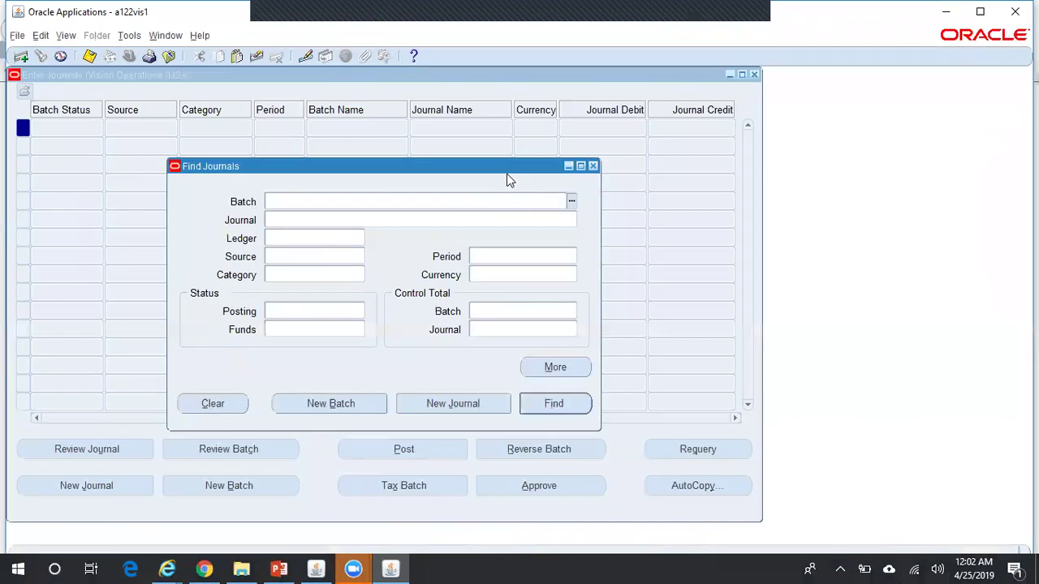
click(590, 164)
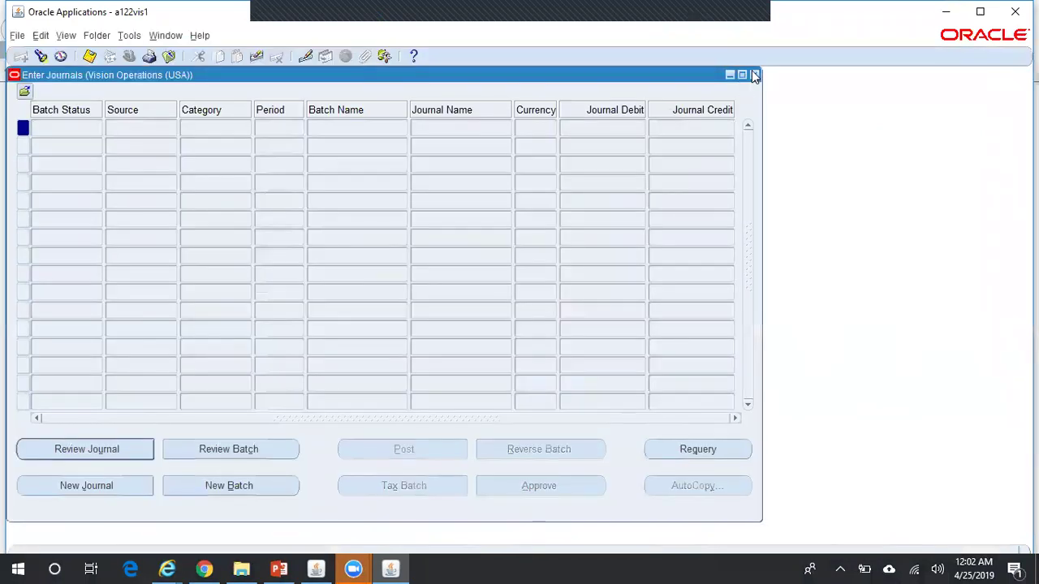
click(753, 74)
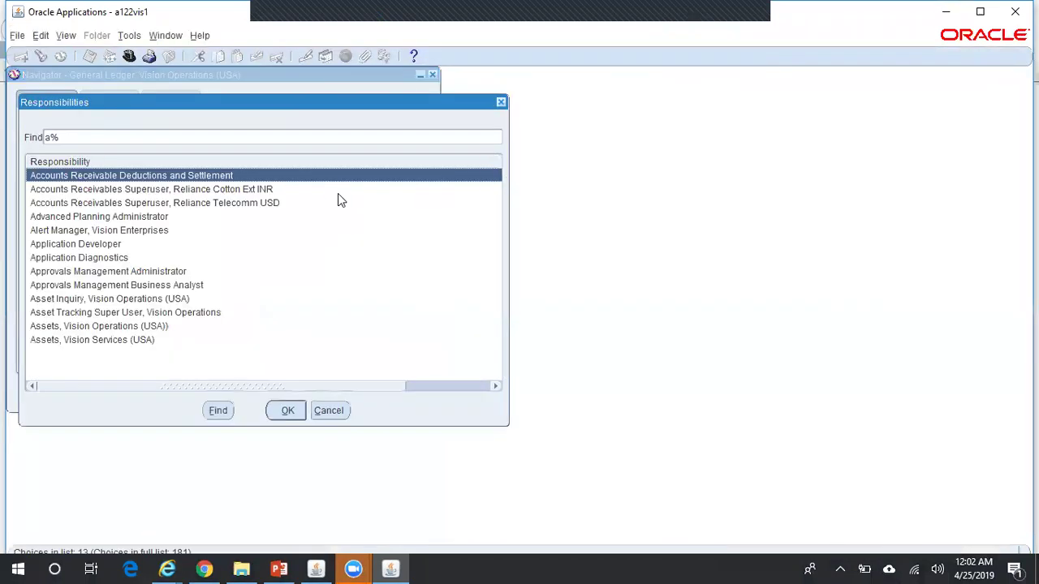
double_click(337, 199)
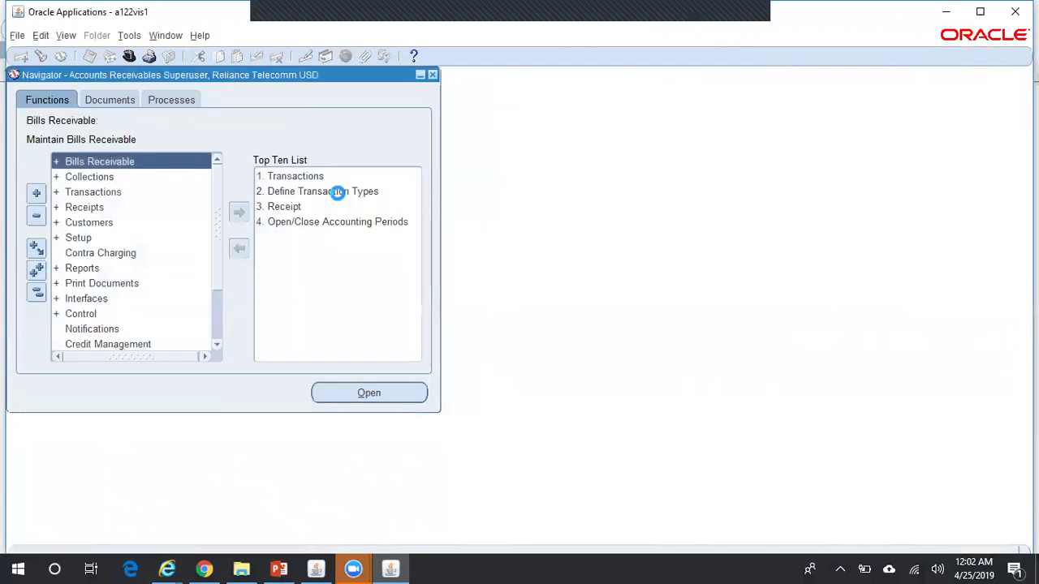
double_click(300, 177)
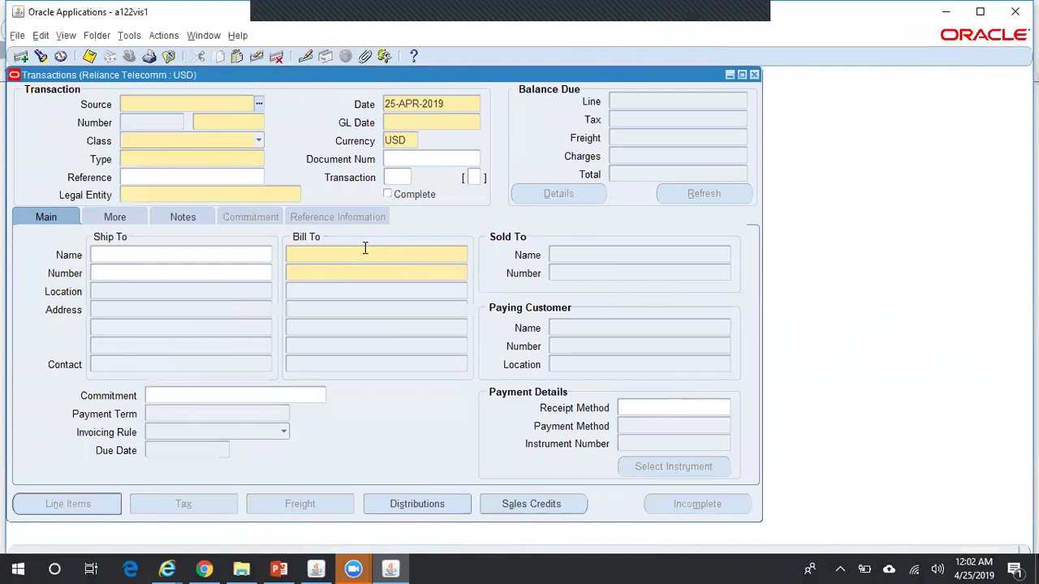
Dismiss an accidental Windows Run prompt and return to the Transactions form.
key(super+r)
text(n)
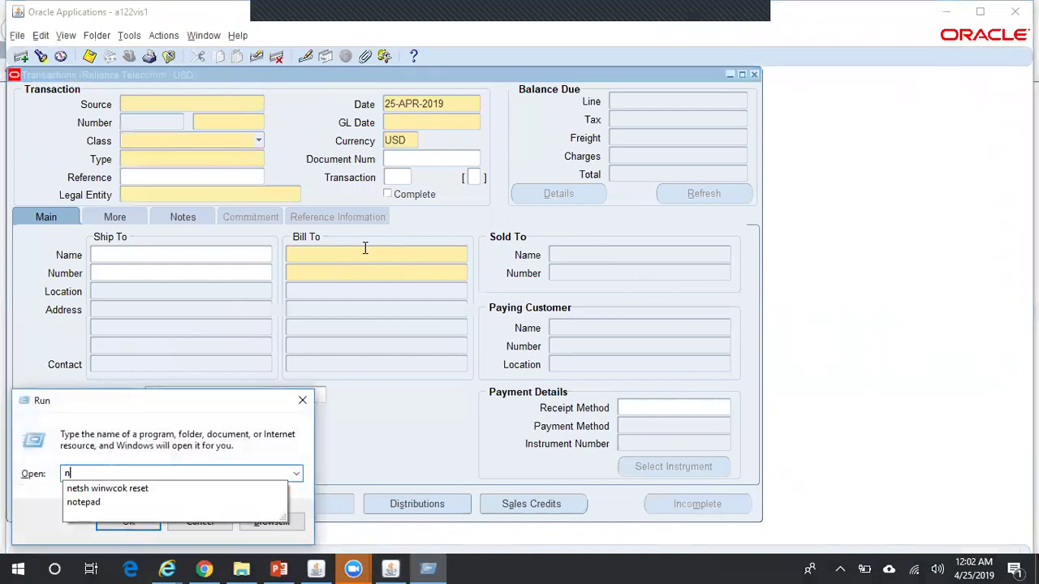
key(Down)
key(Down)
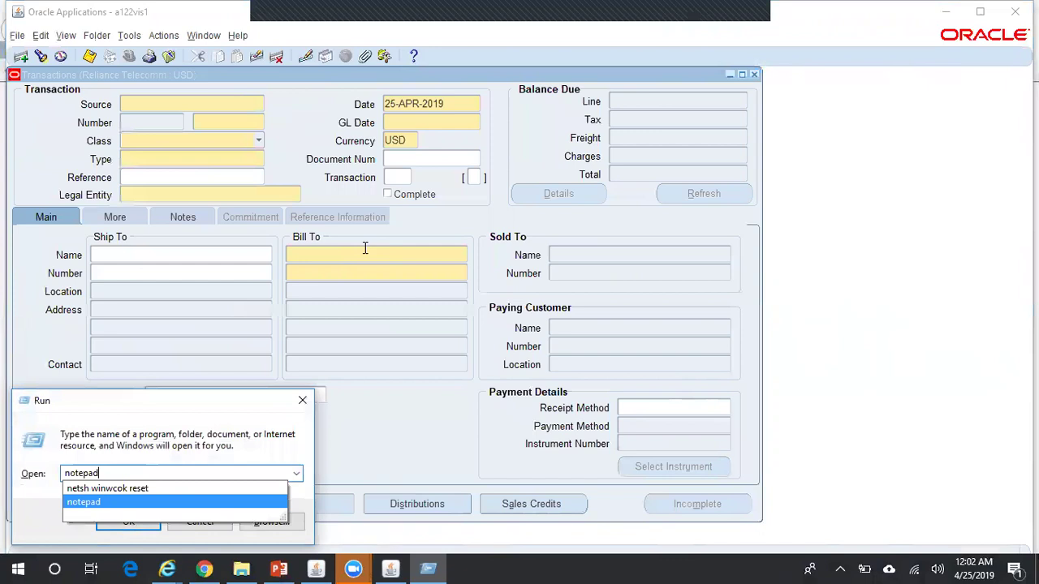
click(302, 401)
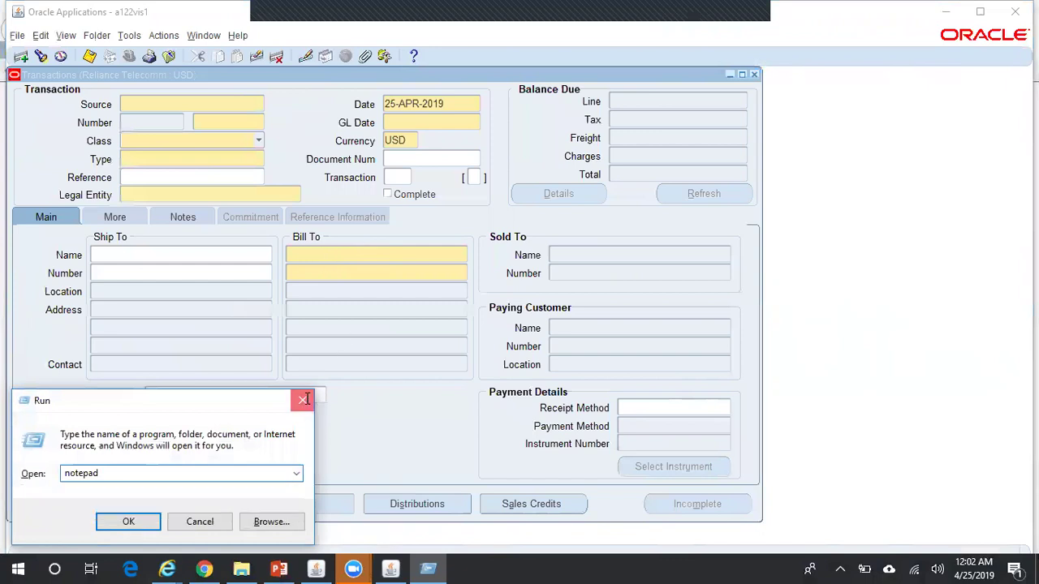
click(303, 400)
click(245, 103)
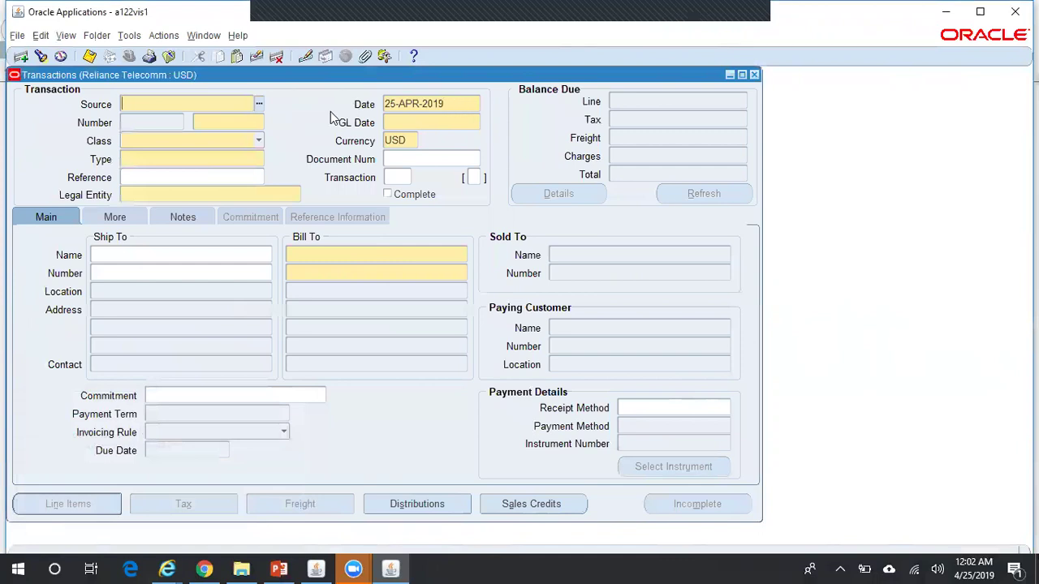
Set source MANUAL-OTHER, class Credit Memo, type Manual_CM, and bill-to ABC Holdings Pvt Ltd.
text(manual)
key(Tab)
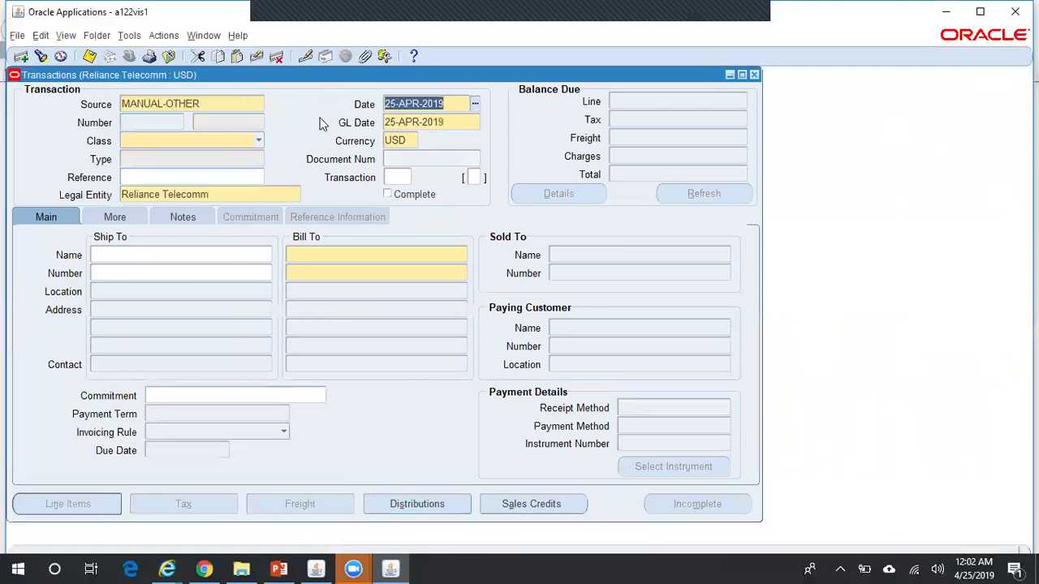
click(254, 142)
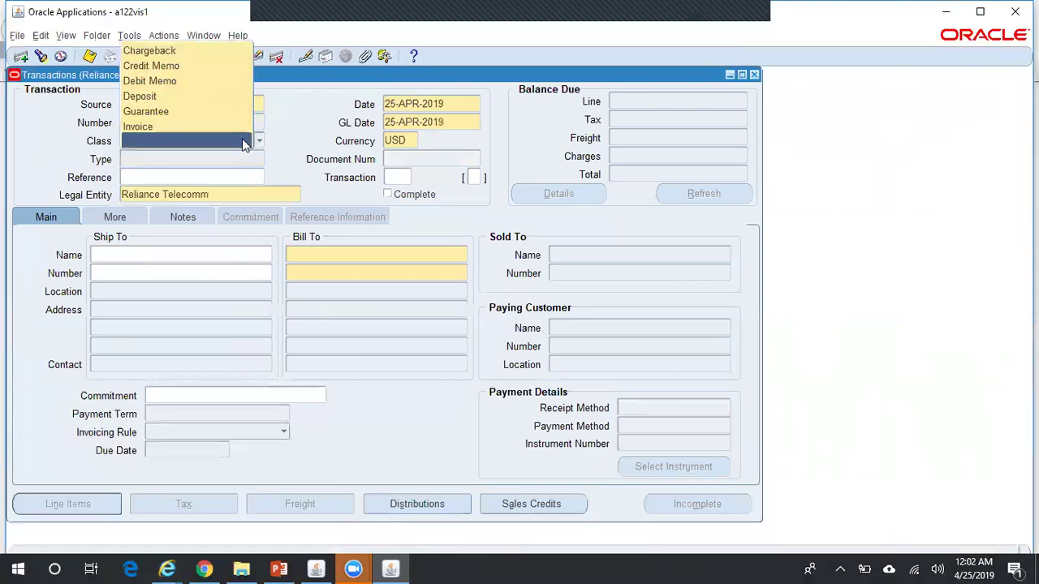
click(169, 70)
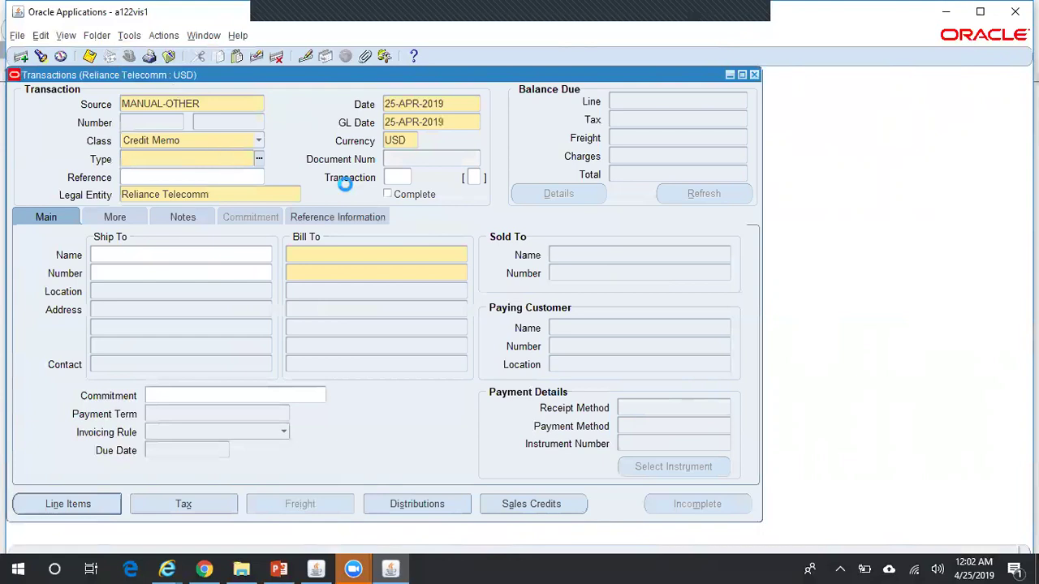
key(Down)
key(Down)
key(Down)
key(Return)
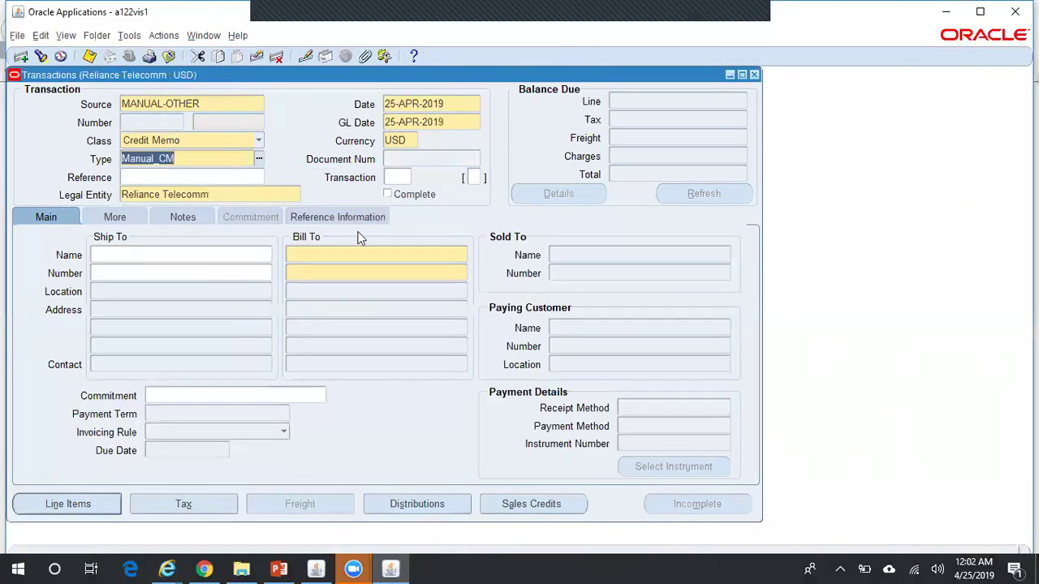
click(372, 257)
text(ABC)
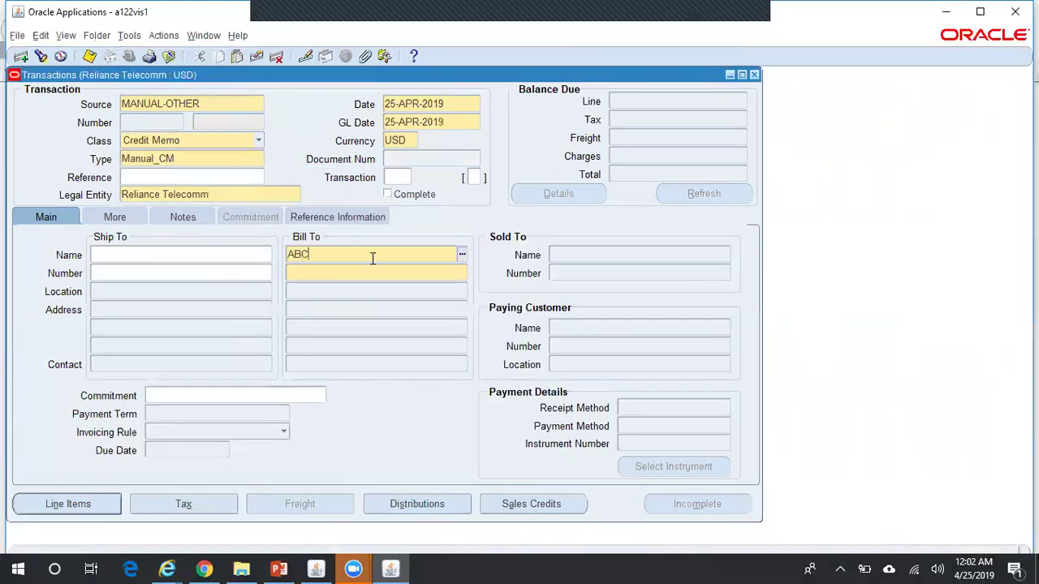
key(Tab)
Add line 'test' with quantity 1 at unit price -1500.
click(101, 502)
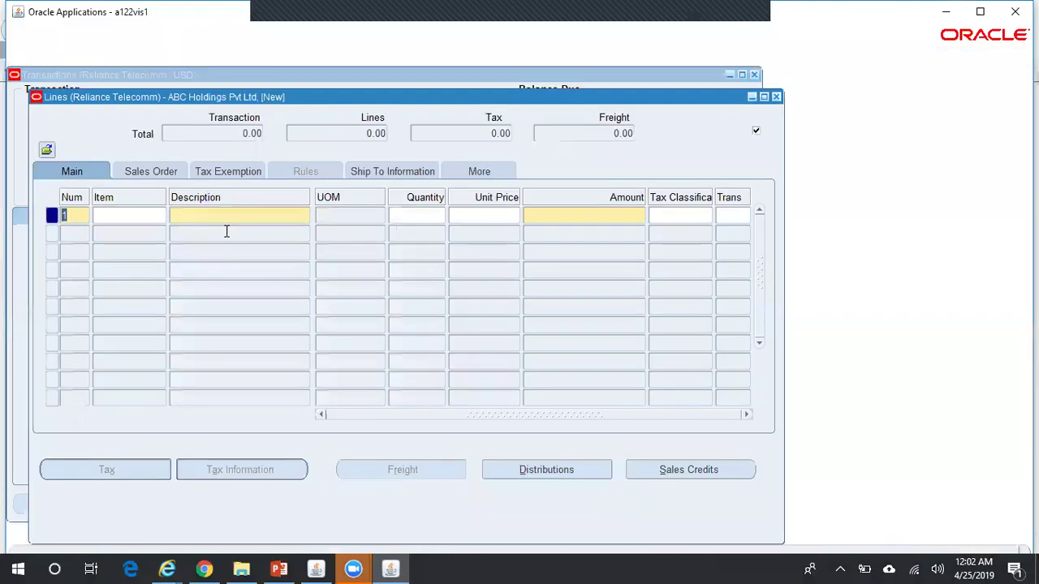
text(test)
key(Tab)
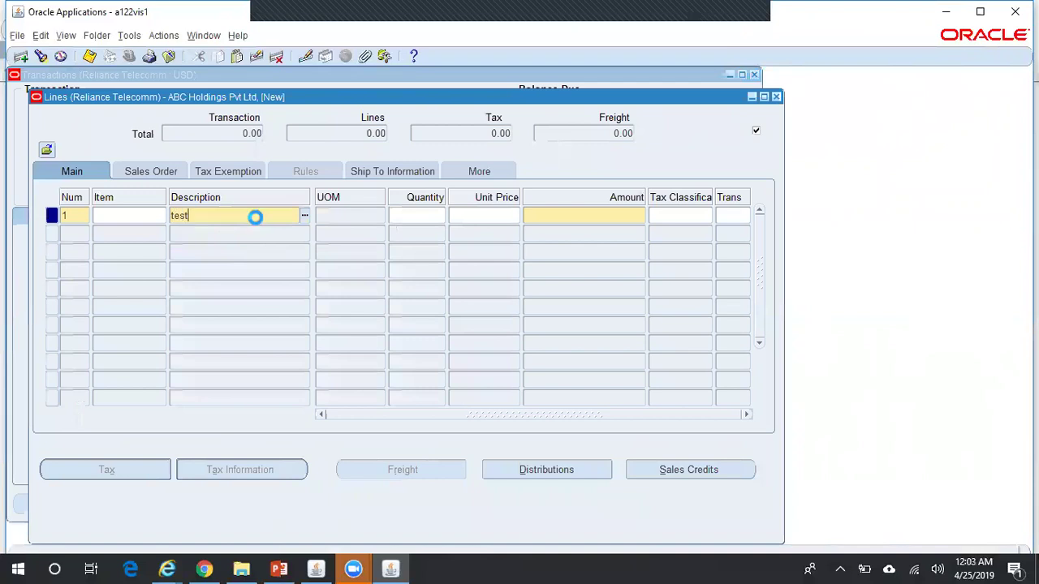
text(1)
key(Tab)
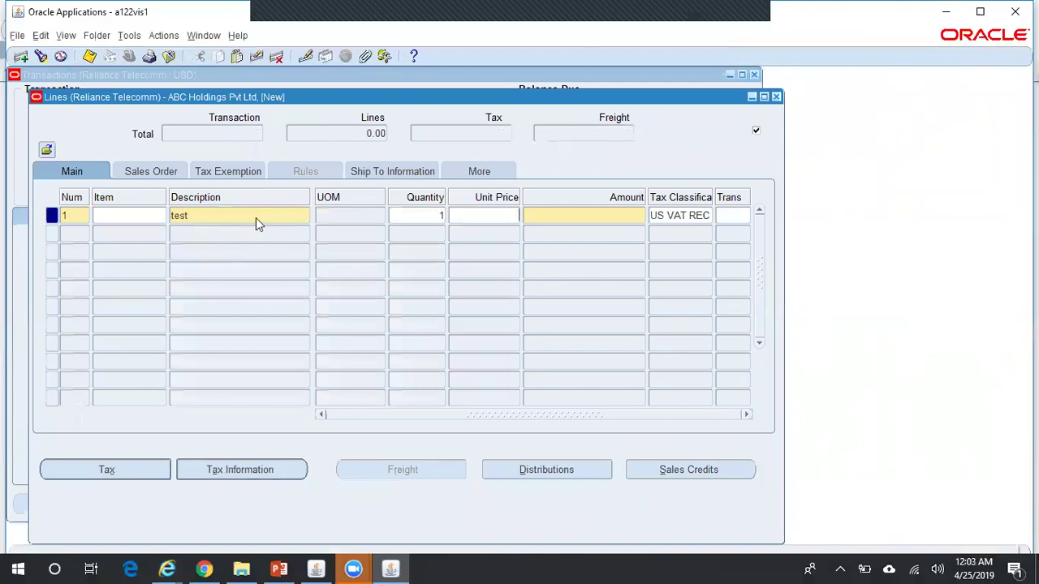
text(-1500)
key(Tab)
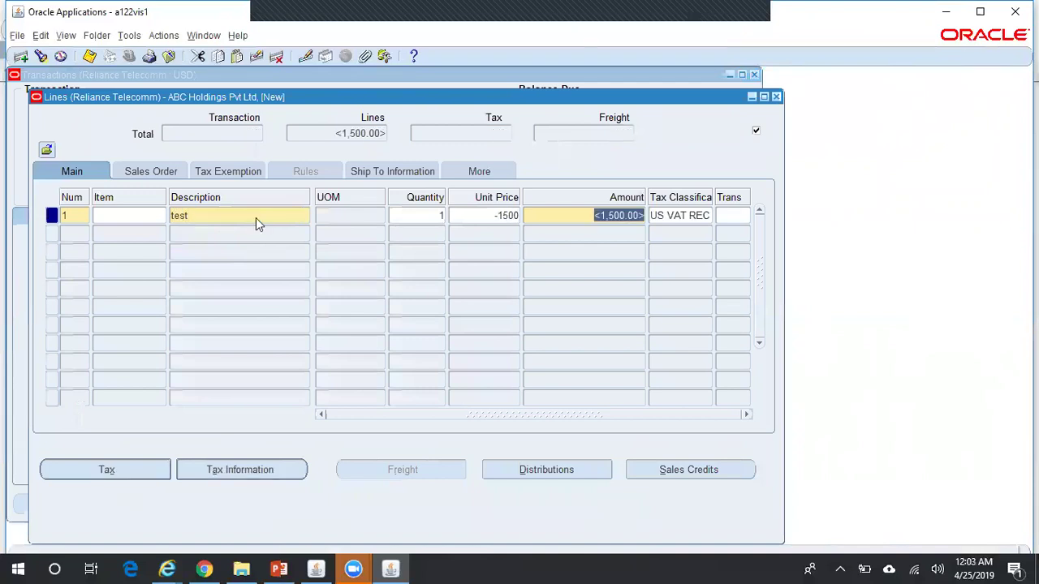
click(776, 97)
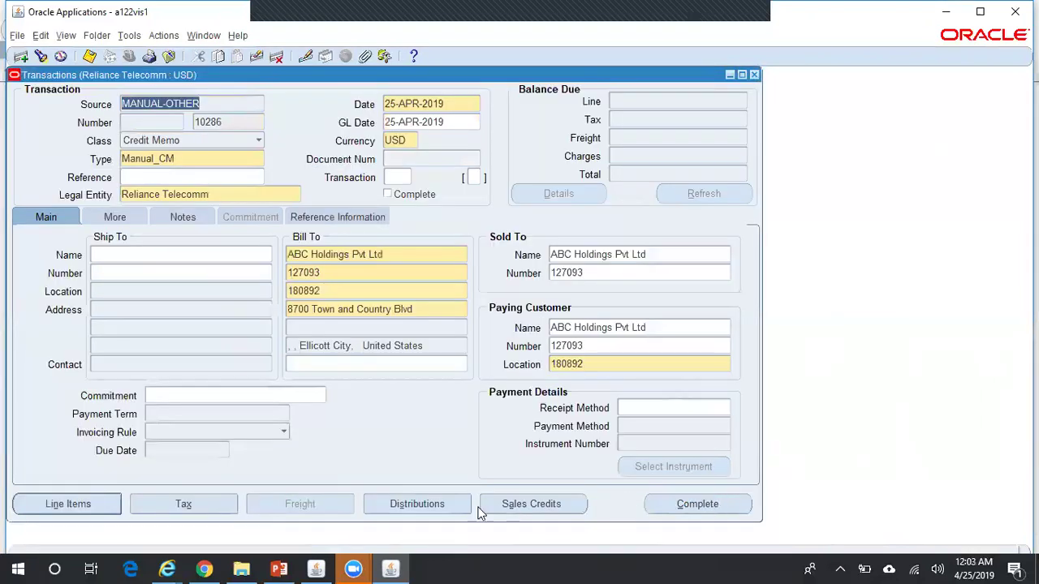
Change the receivable distribution's account segment to 1212 and save.
click(445, 504)
click(475, 183)
click(329, 280)
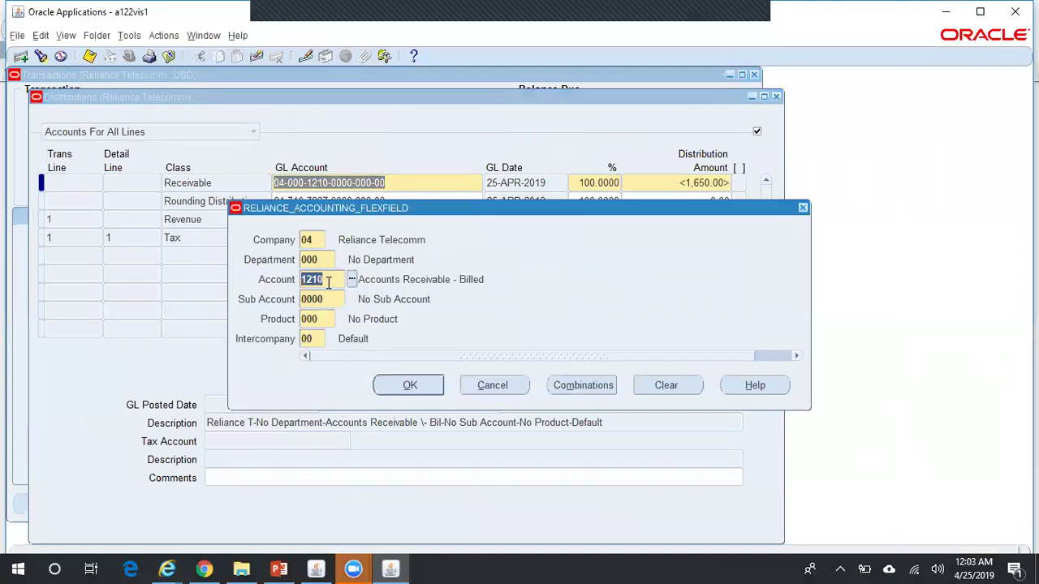
text(1212)
key(Return)
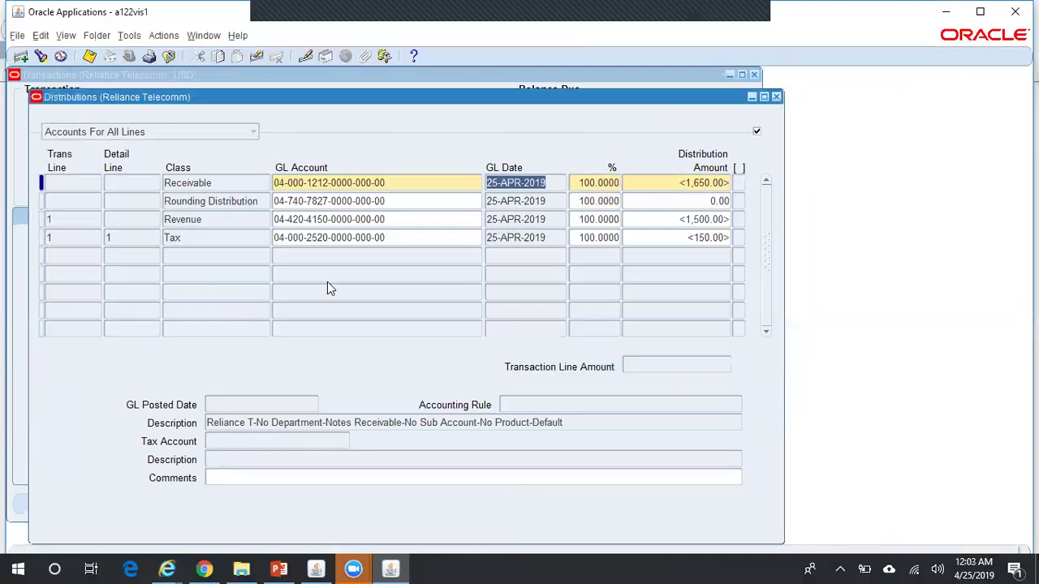
key(ctrl+s)
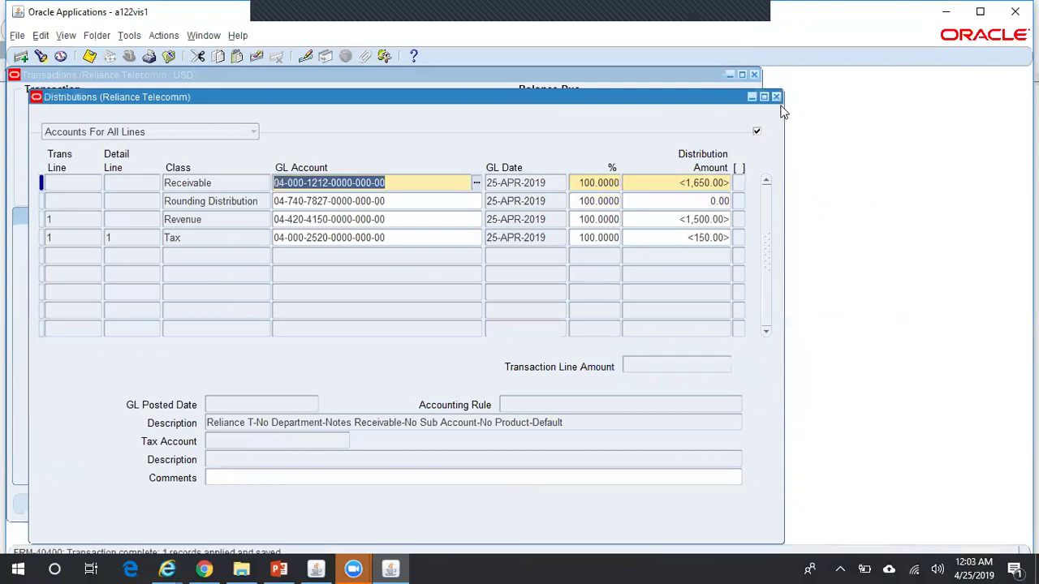
click(777, 98)
Complete credit memo 10286, create its draft accounting, and open View Accounting.
click(723, 503)
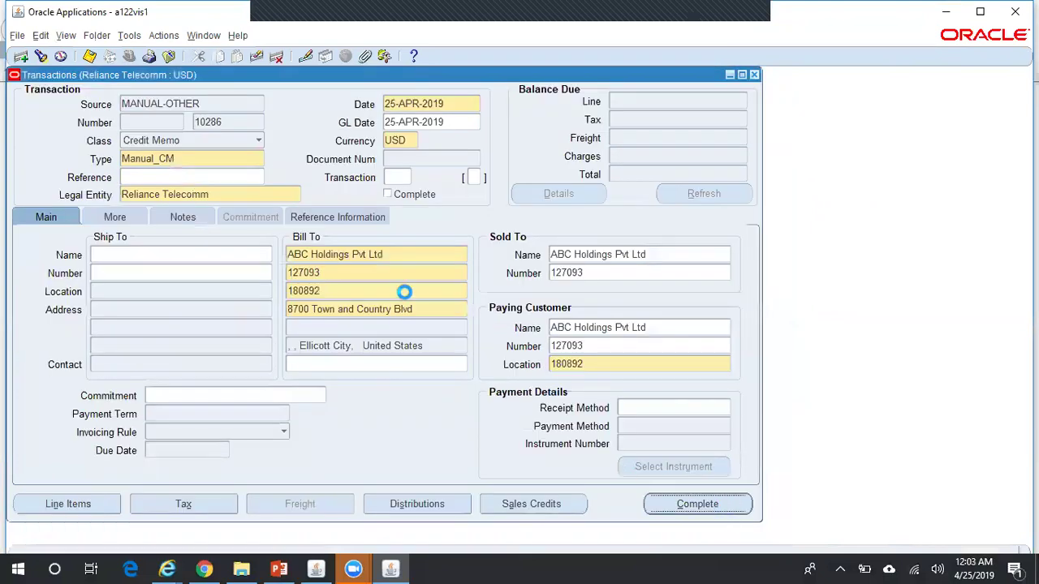
click(130, 35)
click(169, 69)
click(318, 288)
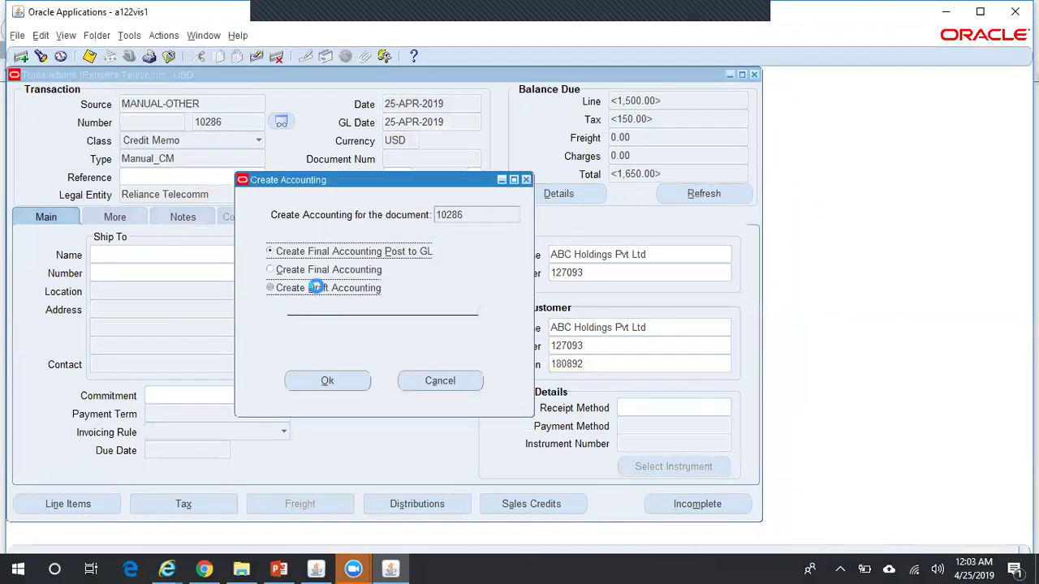
click(349, 381)
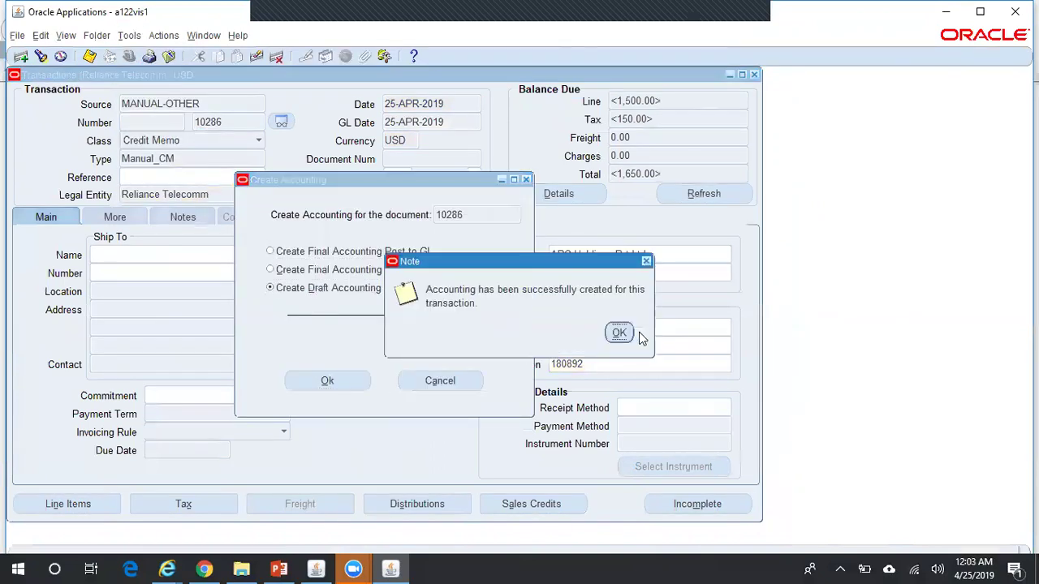
key(Return)
click(130, 36)
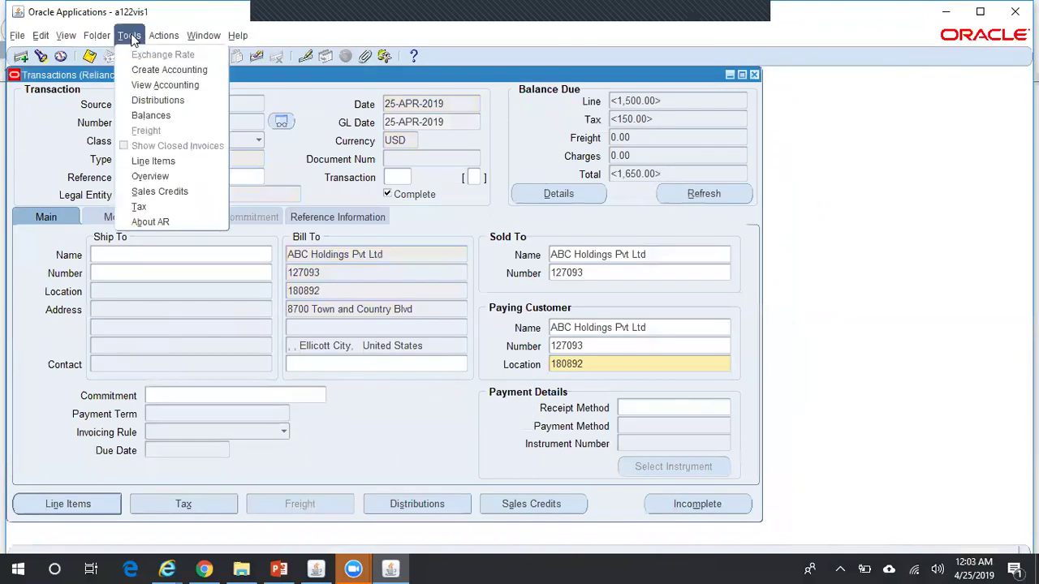
click(159, 85)
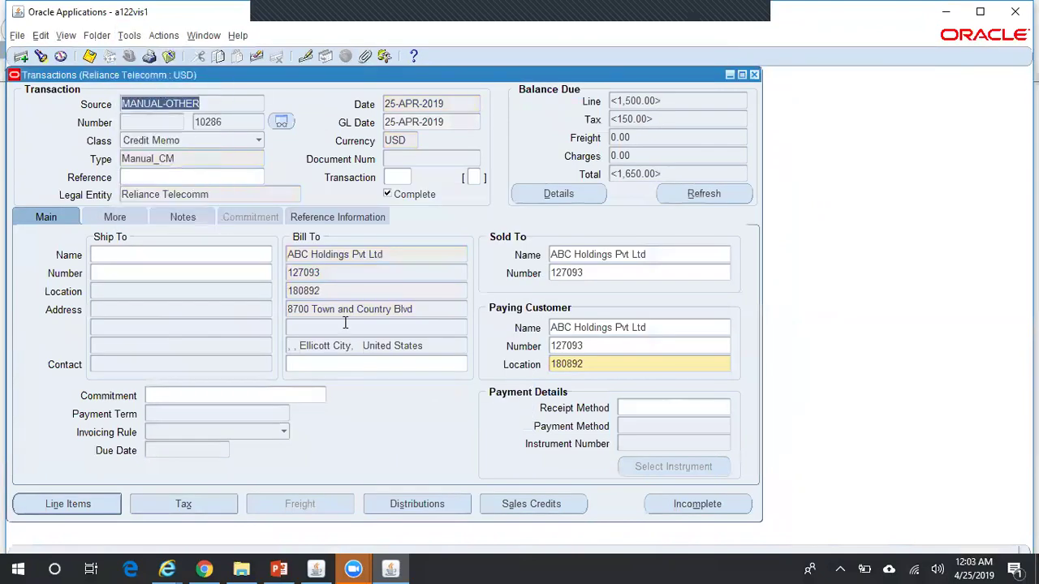
mouse_move(169, 568)
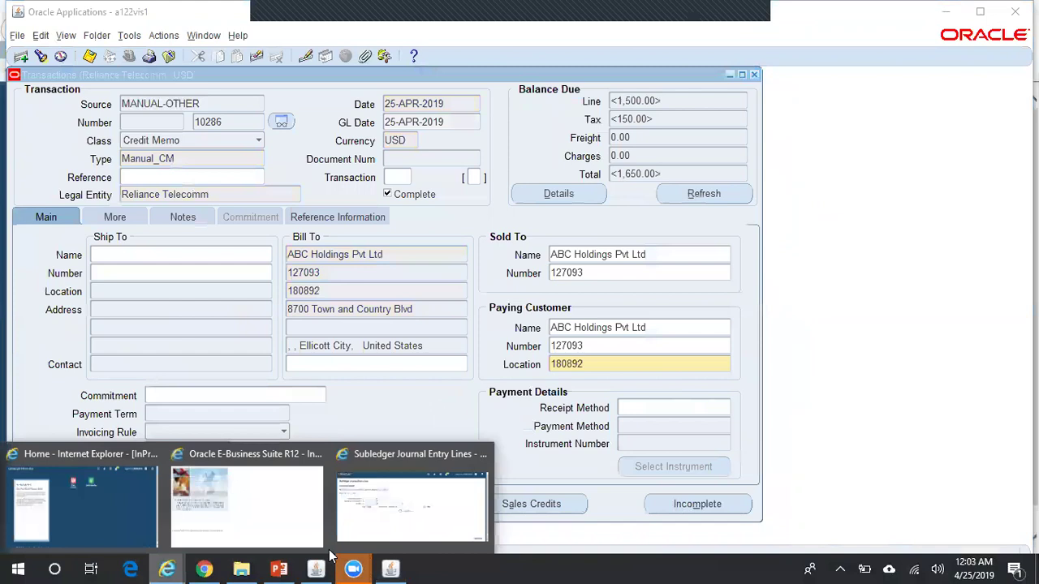
click(467, 513)
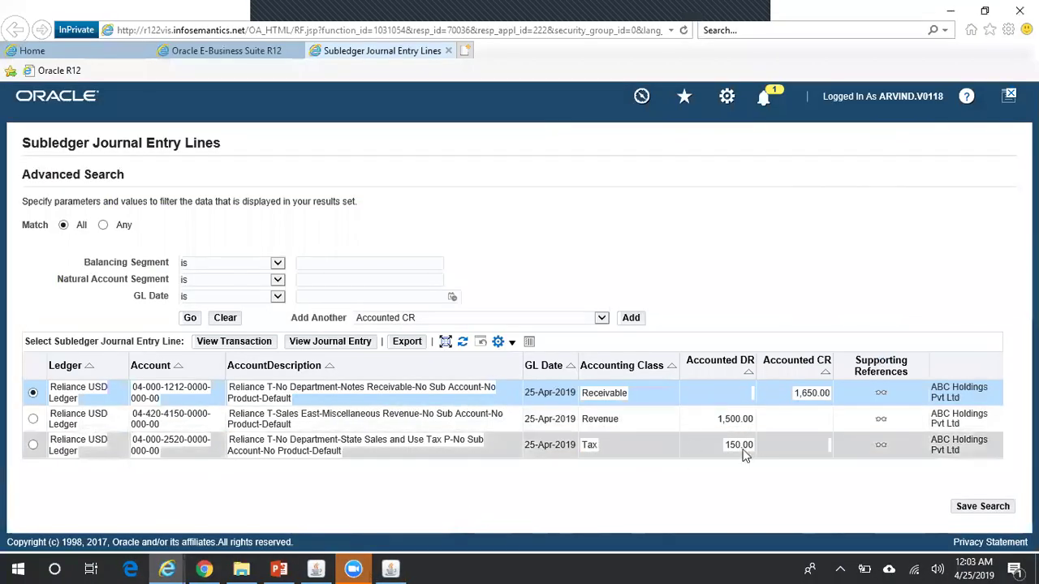
click(813, 394)
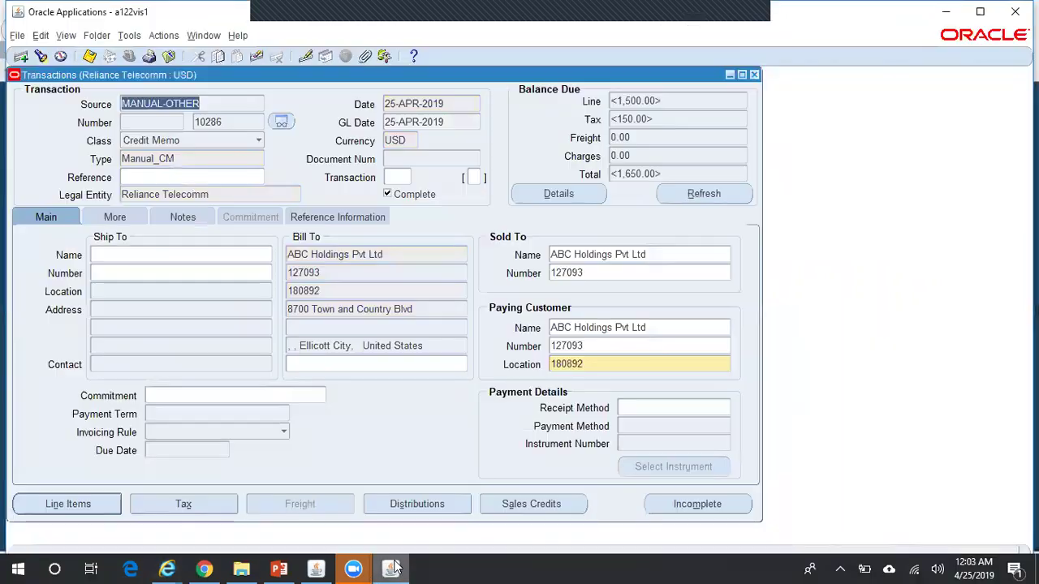
Apply credit memo 10286 to invoice 10161 from the Apply To list.
click(163, 36)
click(166, 85)
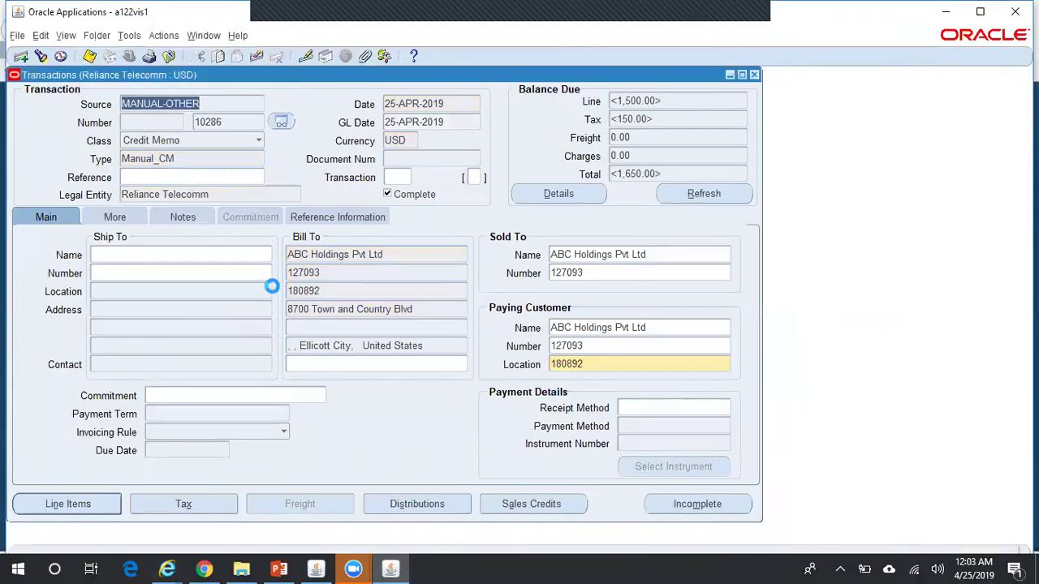
click(209, 279)
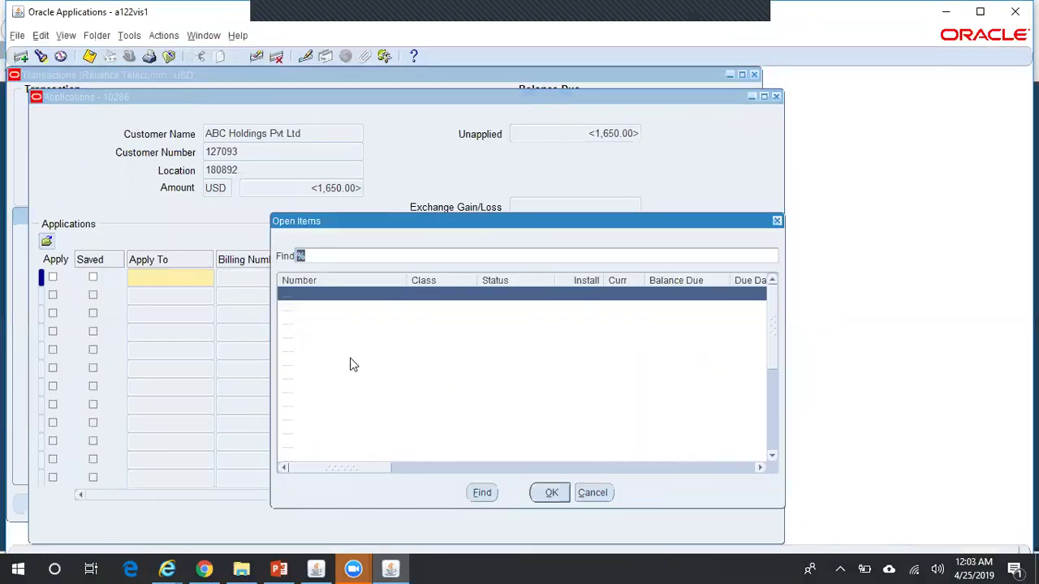
key(Down)
key(Down)
key(Return)
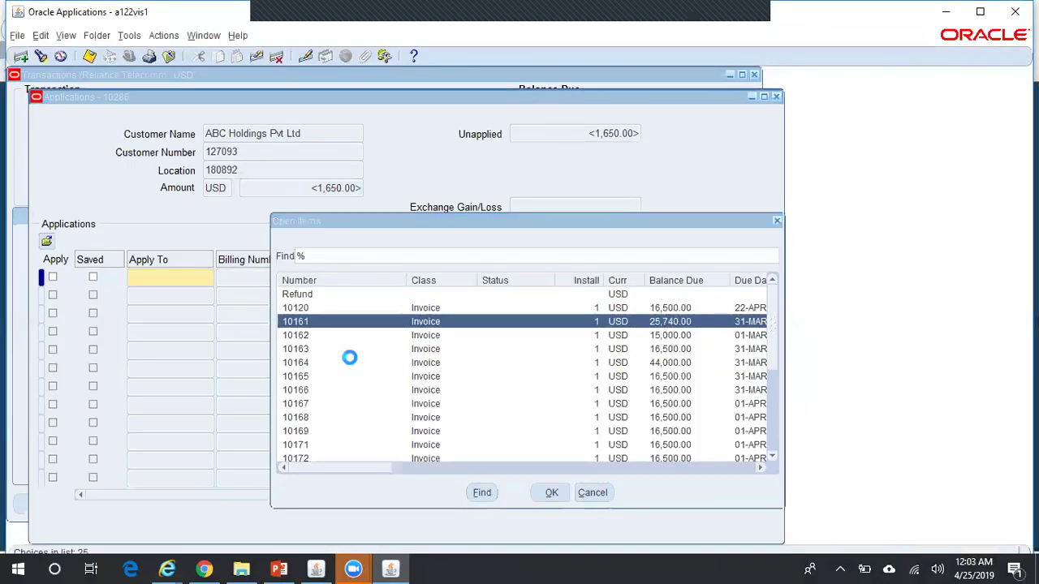
key(Tab)
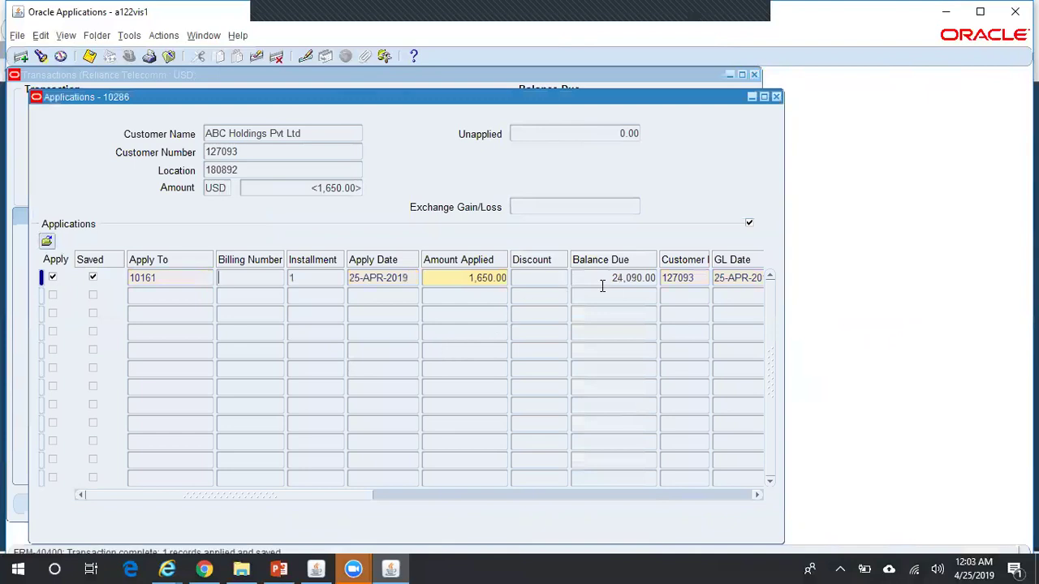
Confirm 1,650.00 is applied to invoice 10161, leaving 24,090.00 due, then close Applications.
click(638, 278)
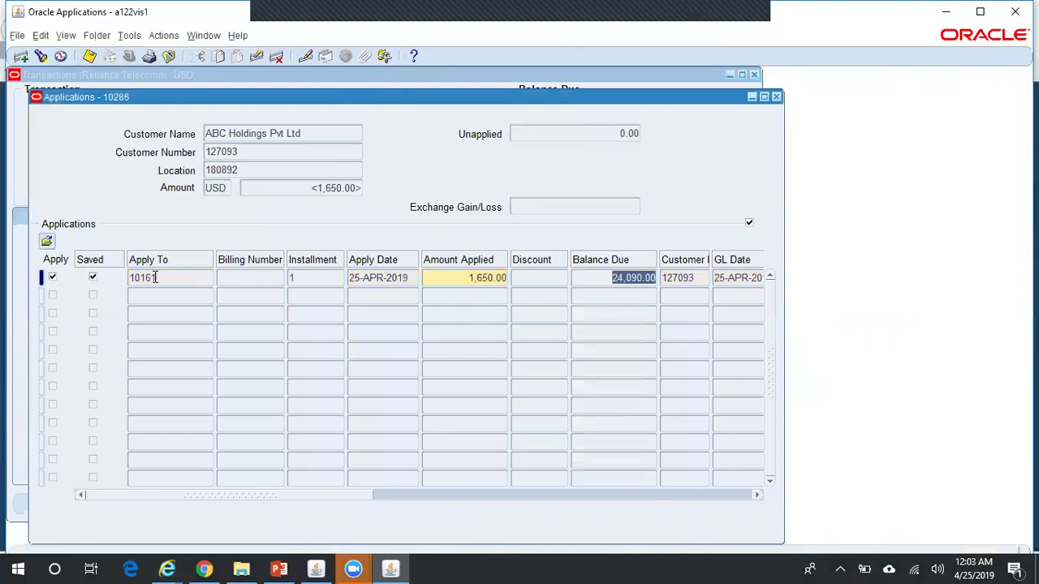
click(155, 277)
click(463, 277)
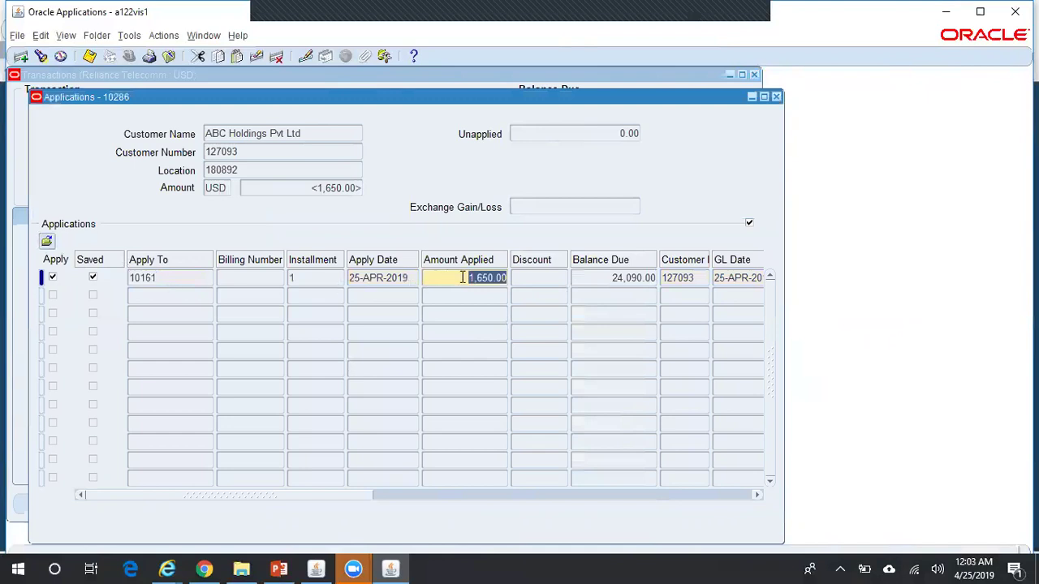
click(777, 98)
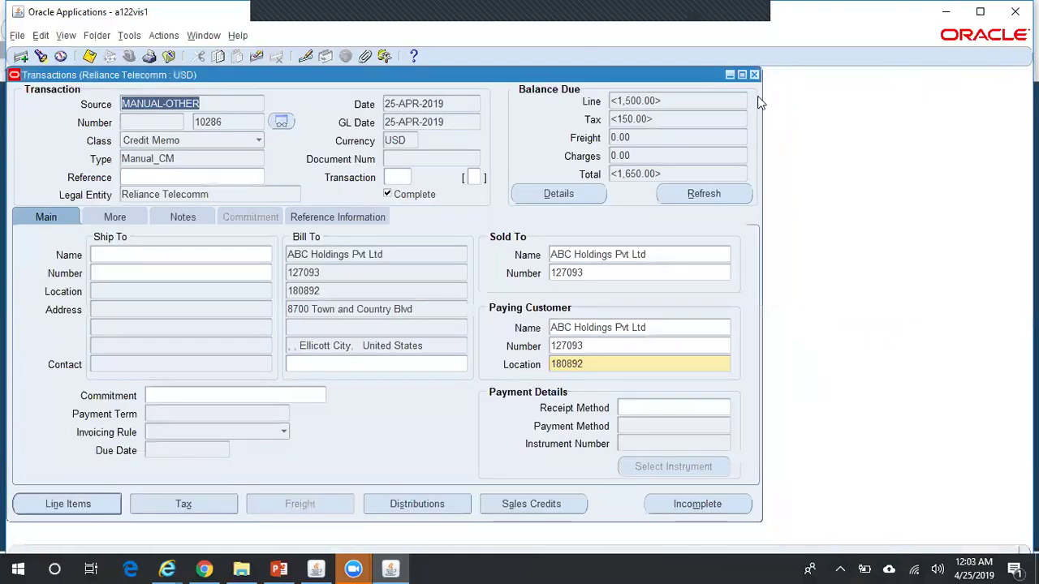
Rerun Create Accounting for credit memo 10286 in Draft mode.
click(129, 36)
click(150, 71)
click(331, 288)
click(353, 382)
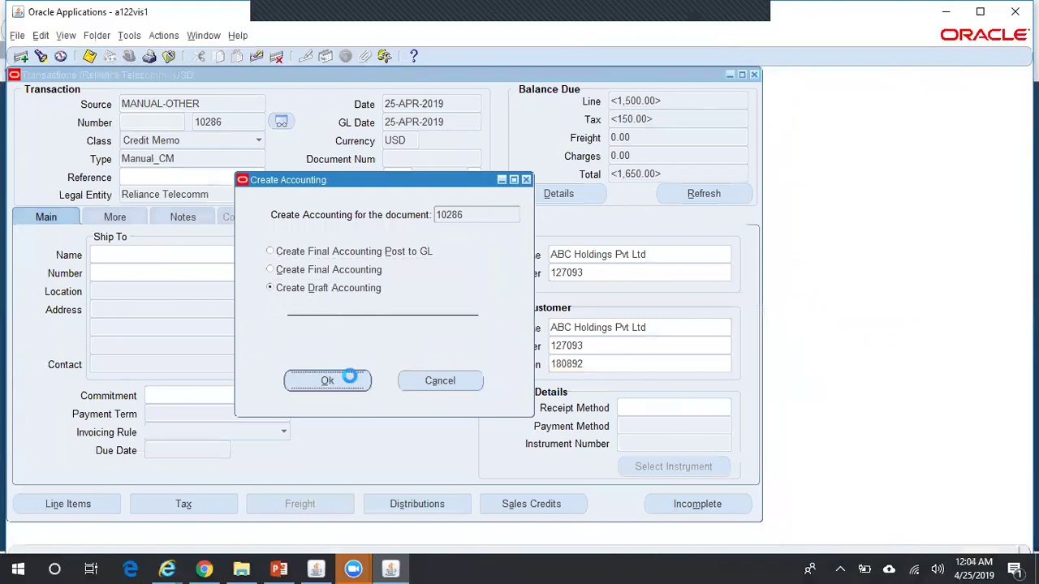
click(619, 331)
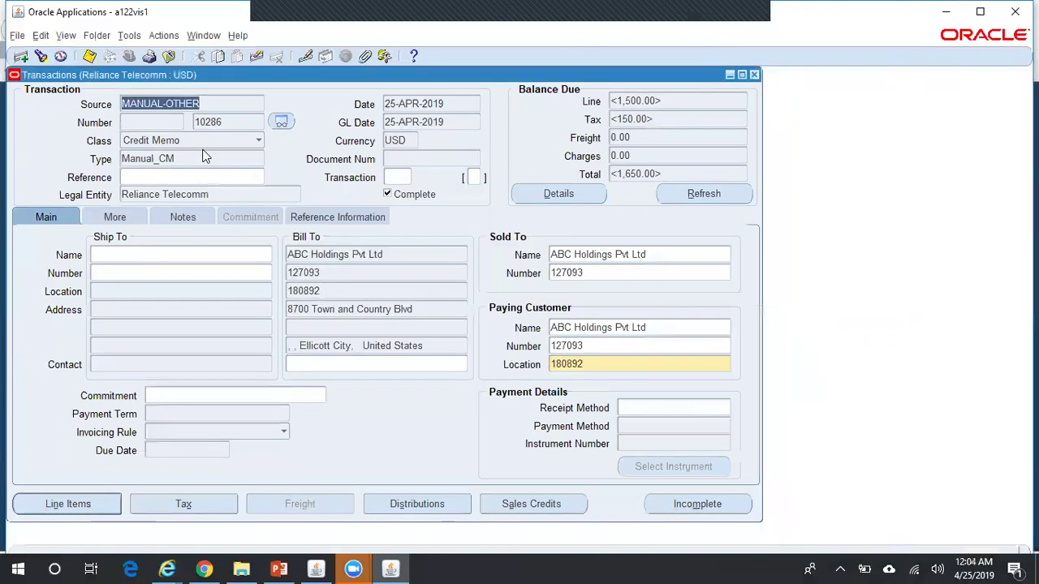
View the subledger journal lines showing 1210 credited and 1212 debited 1,650.00.
click(129, 36)
click(156, 85)
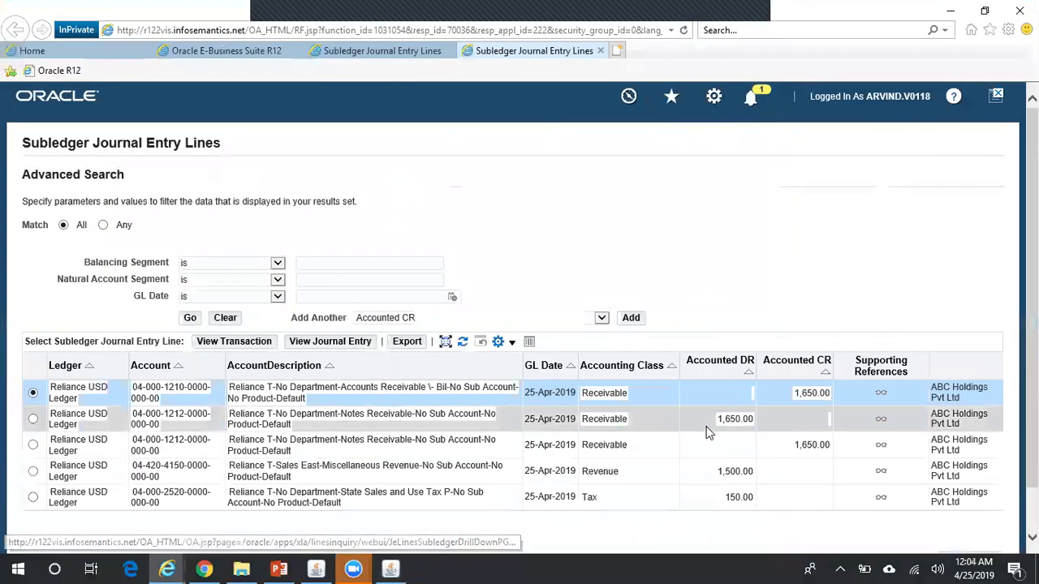
scroll(721, 389, down, 2)
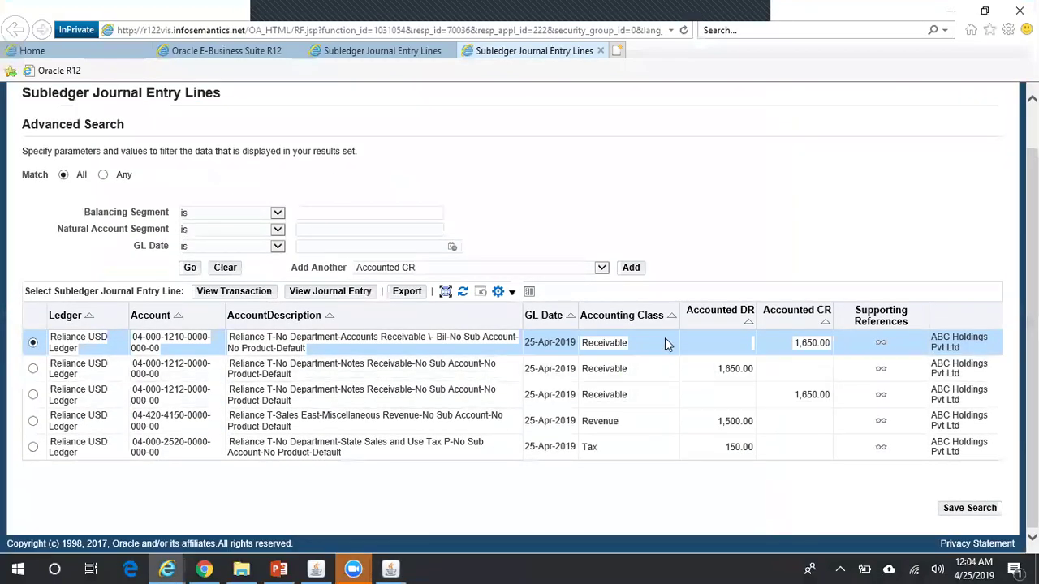